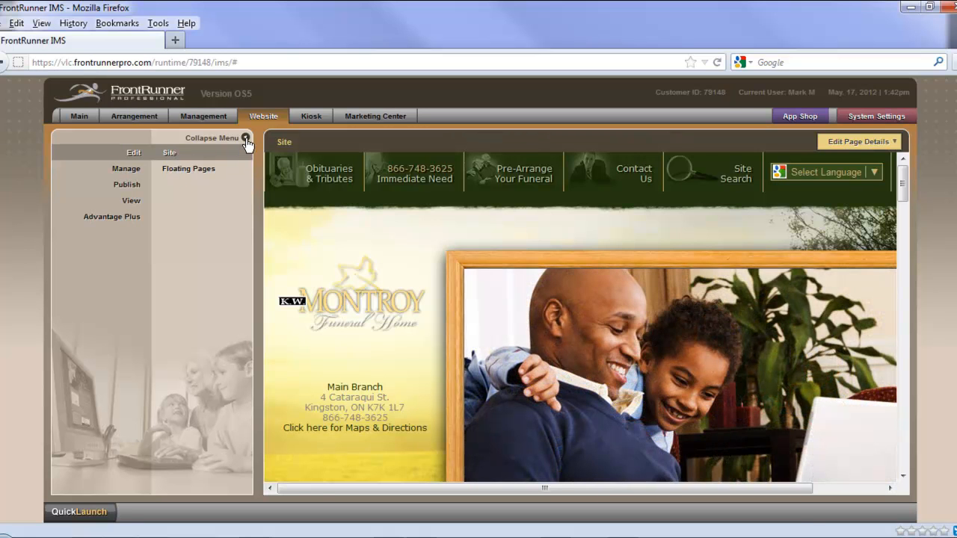
# Step: Collapse the side menu and open the Our Story page from About Us under The Montroy Difference
pyautogui.click(245, 139)
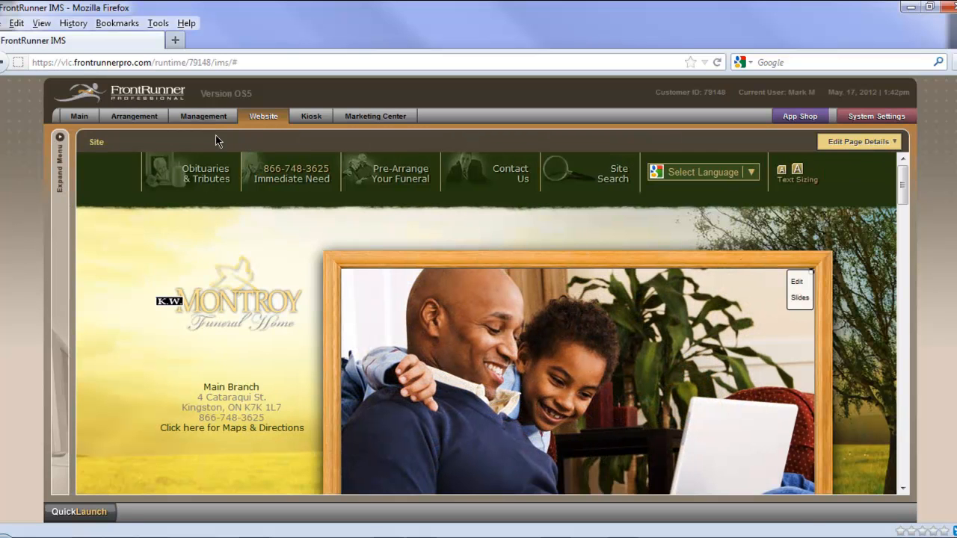
pyautogui.scroll(-3, 146, 436)
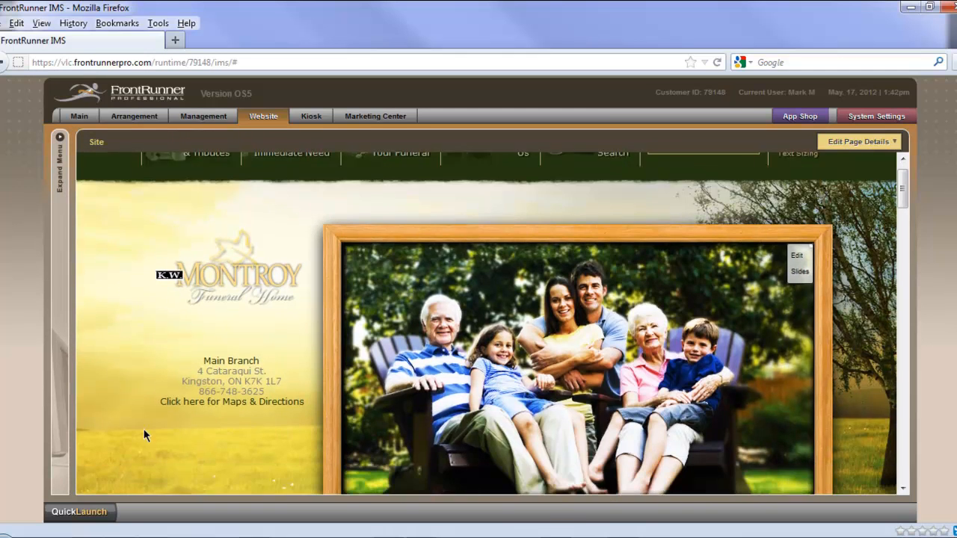
pyautogui.scroll(-5, 139, 424)
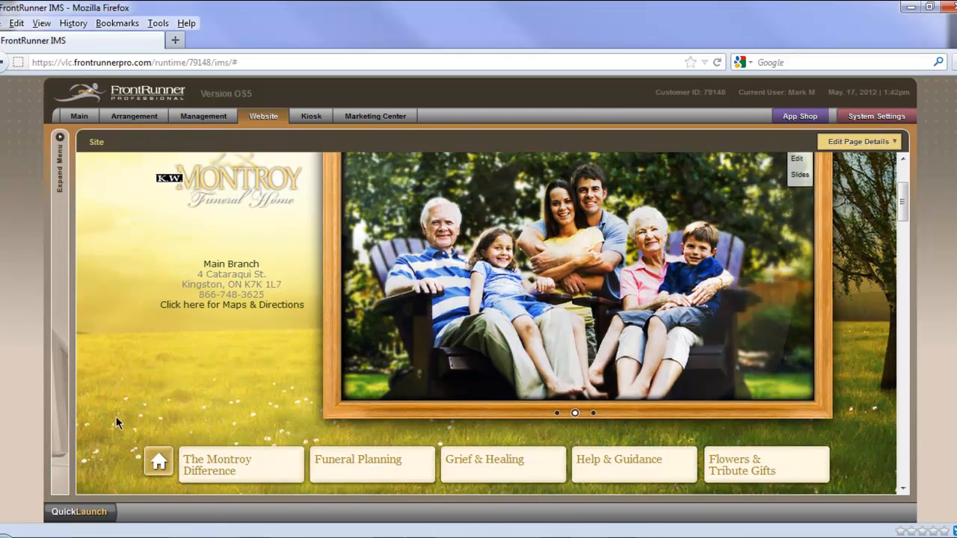
pyautogui.moveTo(188, 407)
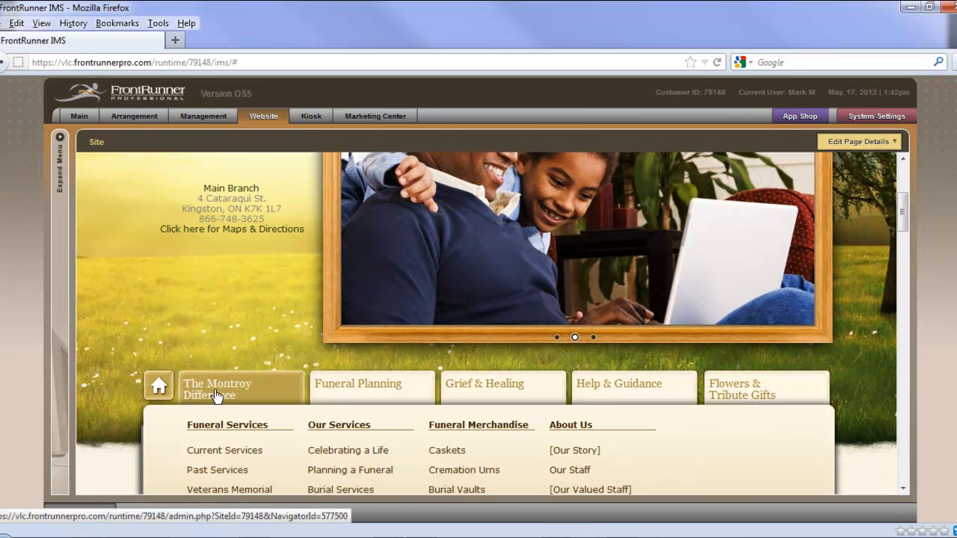
pyautogui.scroll(-2, 214, 397)
pyautogui.scroll(-2, 250, 399)
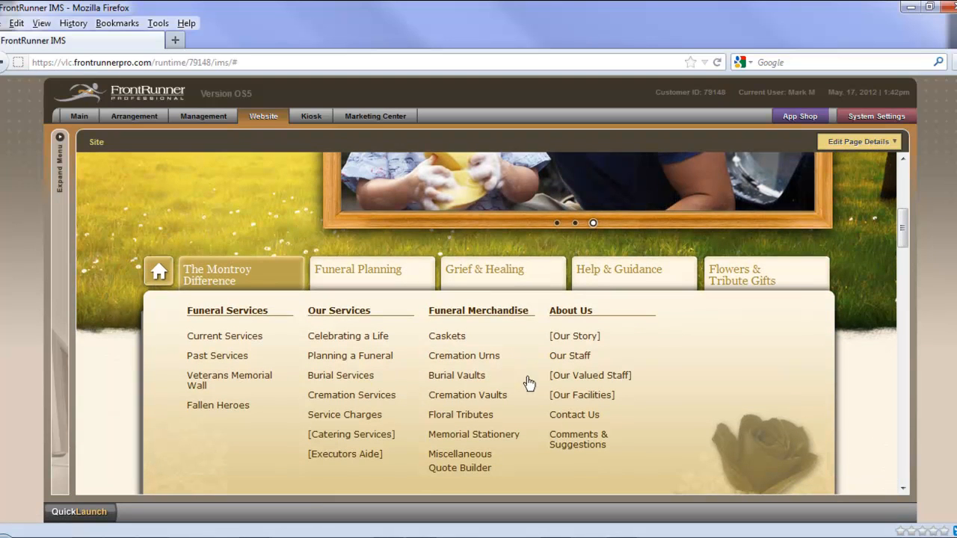
pyautogui.click(585, 339)
pyautogui.scroll(-5, 556, 428)
pyautogui.scroll(-2, 516, 422)
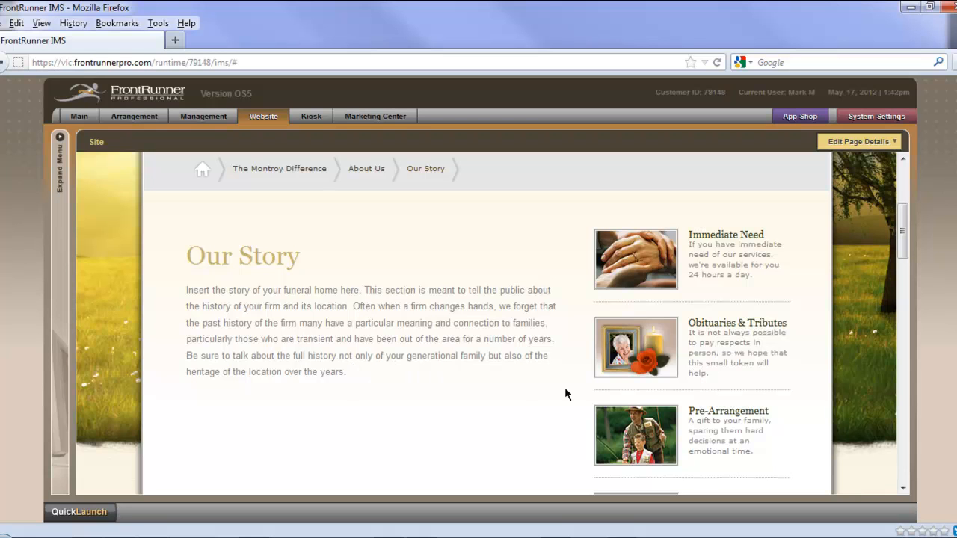
# Step: Open the Our Story page's content for editing and enlarge the text editor
pyautogui.click(859, 147)
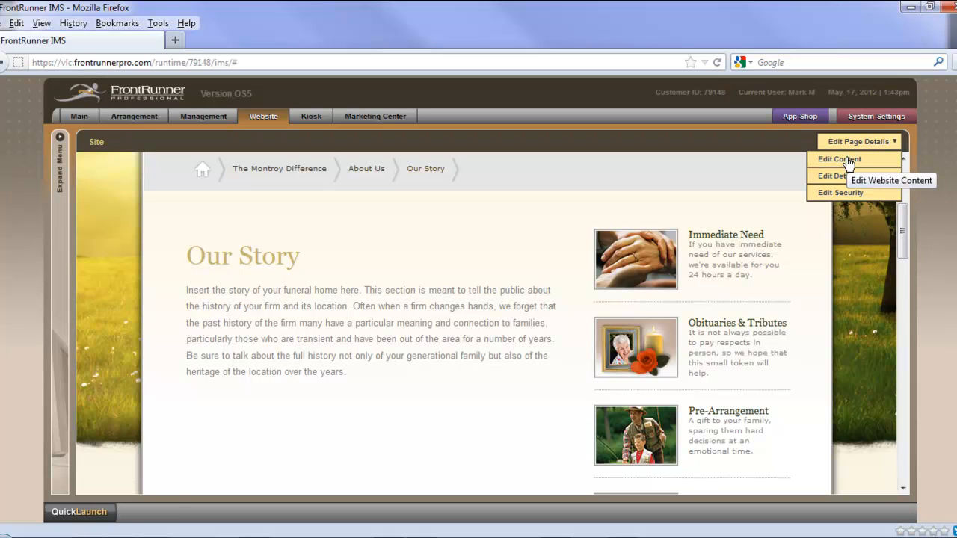
pyautogui.click(847, 160)
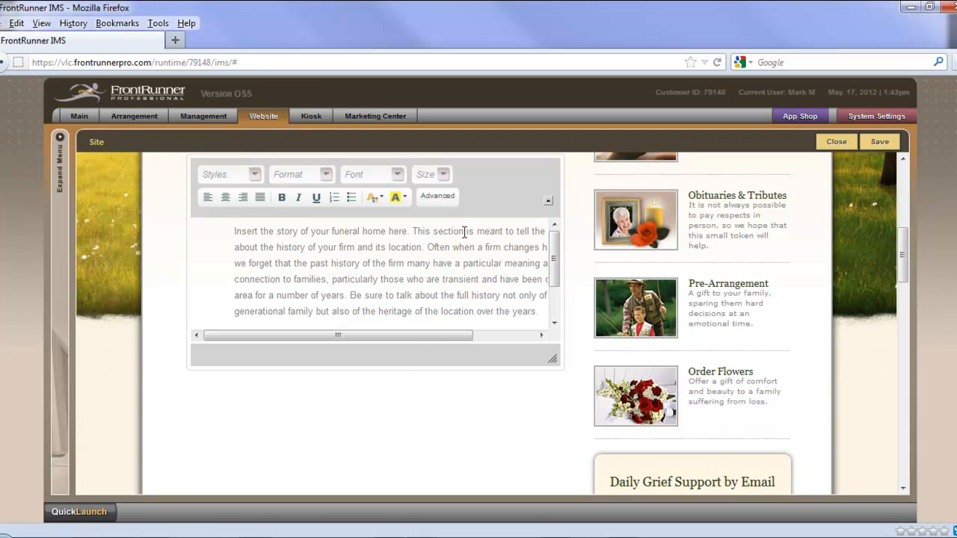
pyautogui.moveTo(551, 360); pyautogui.dragTo(581, 504)
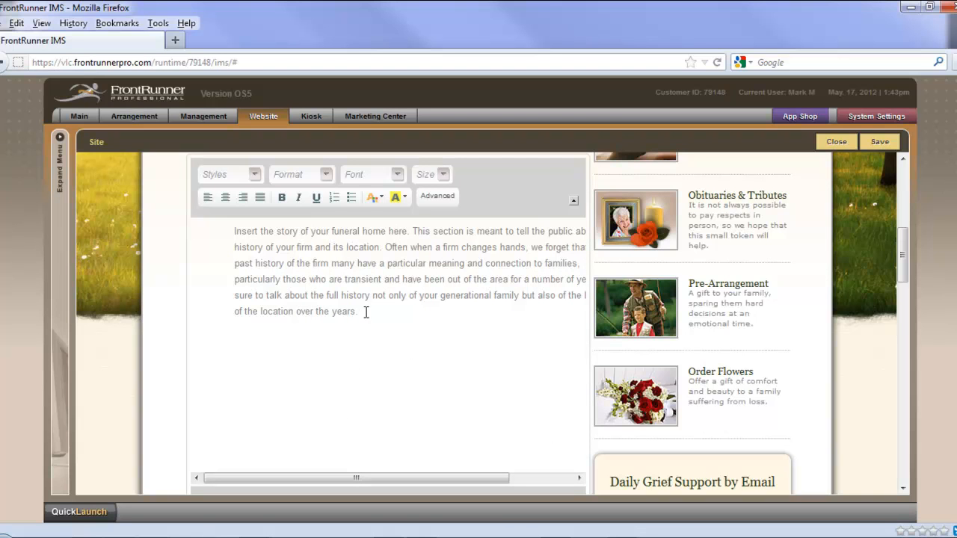
# Step: Replace the placeholder text with the copied paragraph about the K. W. Montroy Funeral Home's history, with the advanced editing tools shown
pyautogui.moveTo(356, 314); pyautogui.dragTo(230, 234)
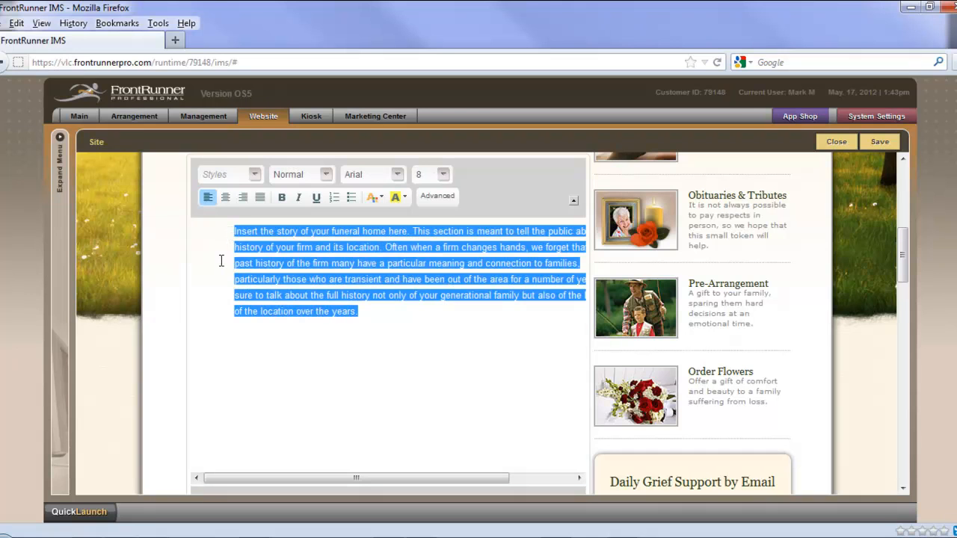
pyautogui.press('Delete')
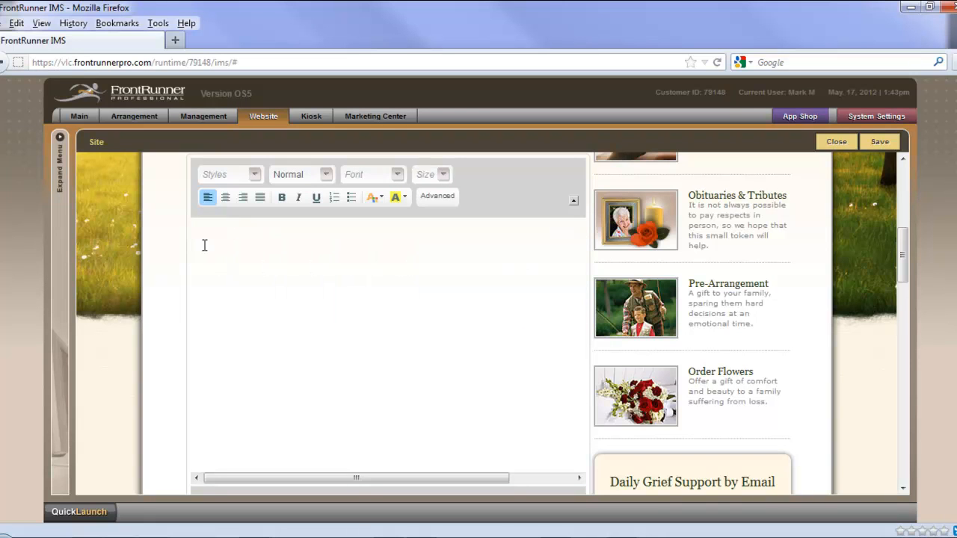
pyautogui.click(444, 198)
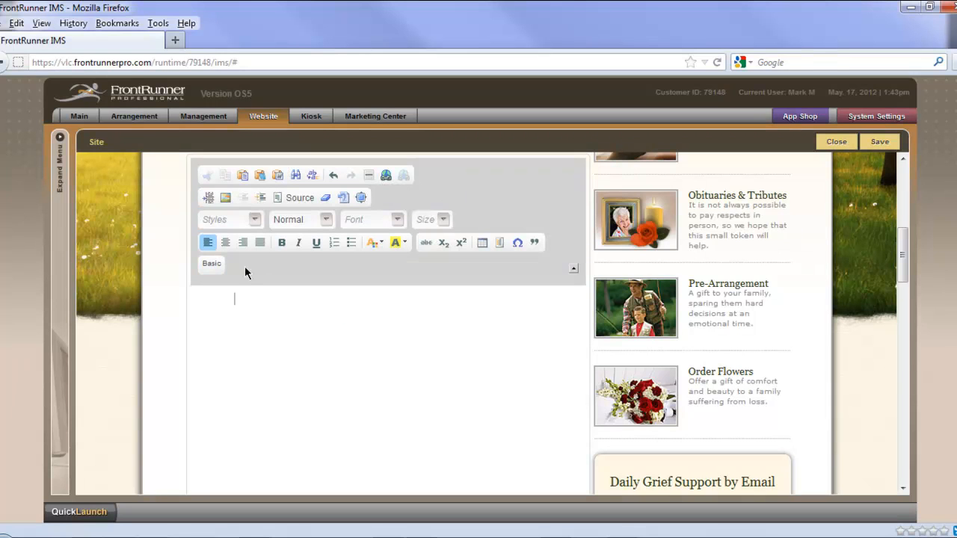
pyautogui.click(212, 263)
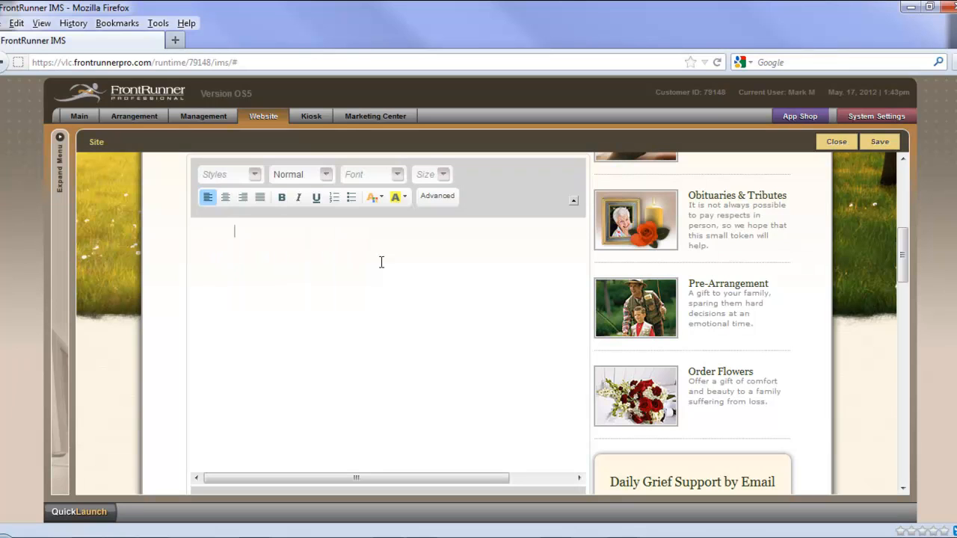
pyautogui.click(444, 199)
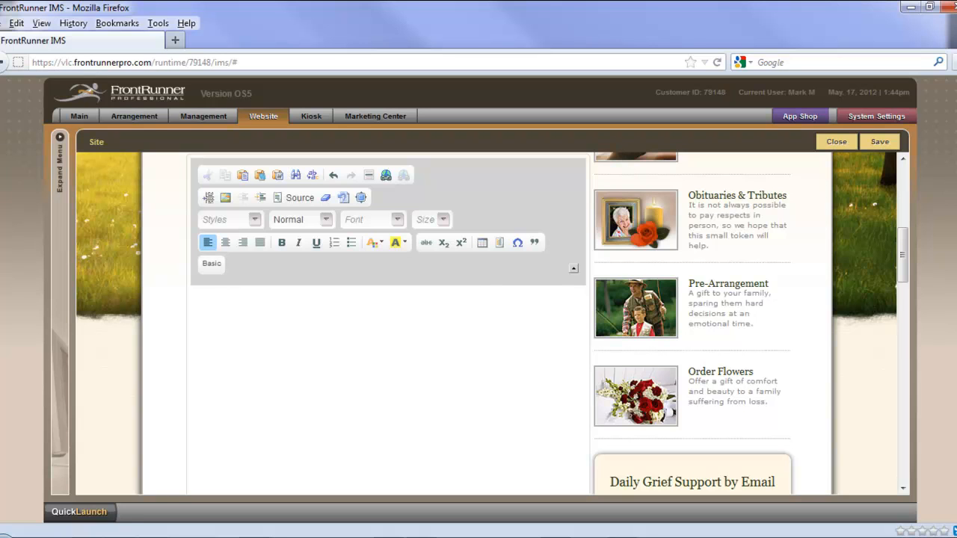
pyautogui.hotkey('alt', 'Tab')
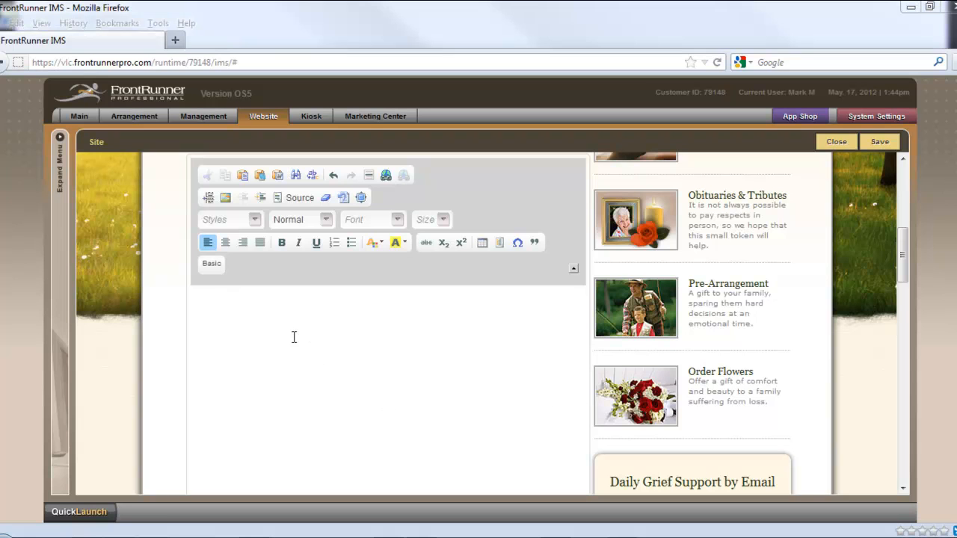
pyautogui.click(261, 323)
pyautogui.write('The K. W. Montroy Funeral Home has been serving the Kingston, Gananoque, Napanee area since 1928.  During that time we have continued to help the families of our community through one of the traumatice times of tehir lives by arranging meaningful services that the lives of theloved ones, and to provide support to families beyond actual funeral services.  We feel that the way to insure our future is provide the best possible service to our clients, and to support the community as a whole.')
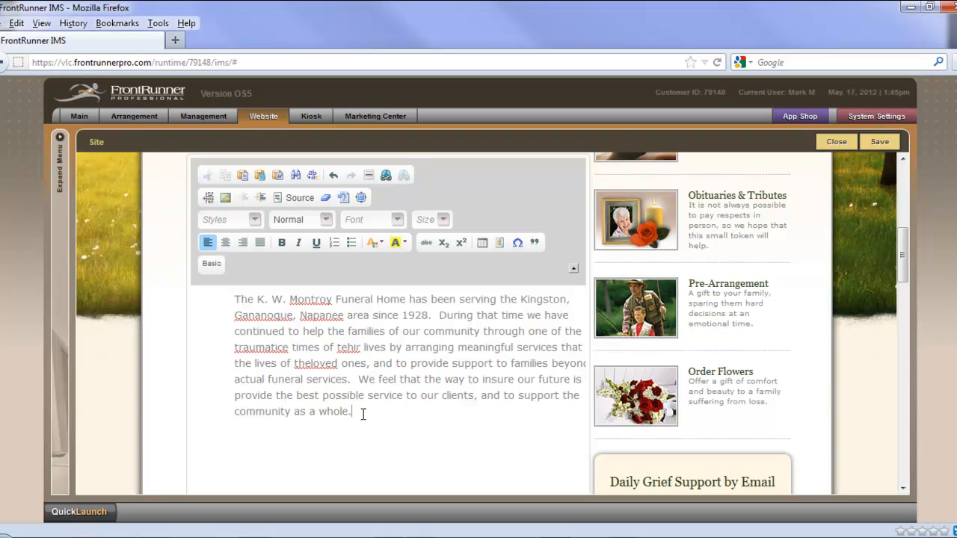
# Step: Format the whole pasted paragraph in Trebuchet MS at size 14
pyautogui.moveTo(363, 413); pyautogui.dragTo(230, 305)
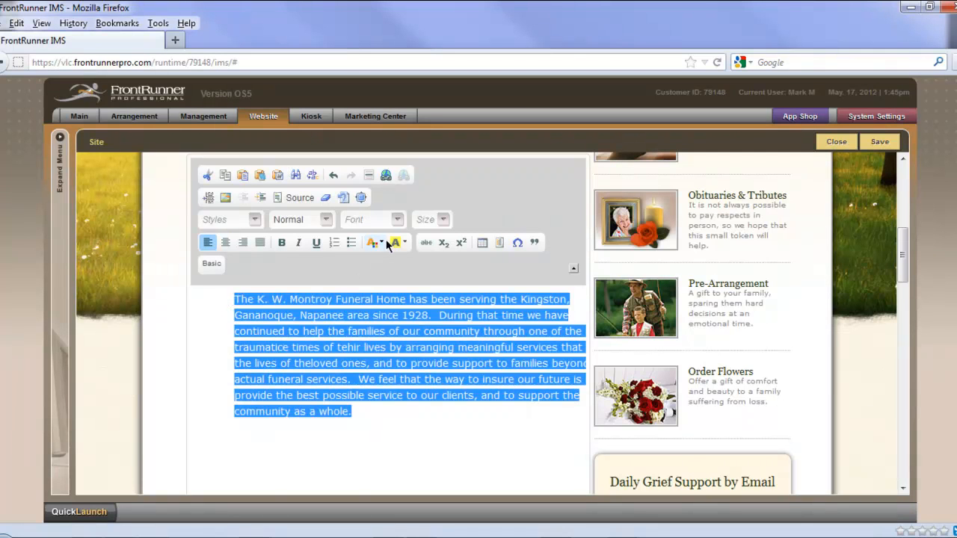
pyautogui.click(391, 221)
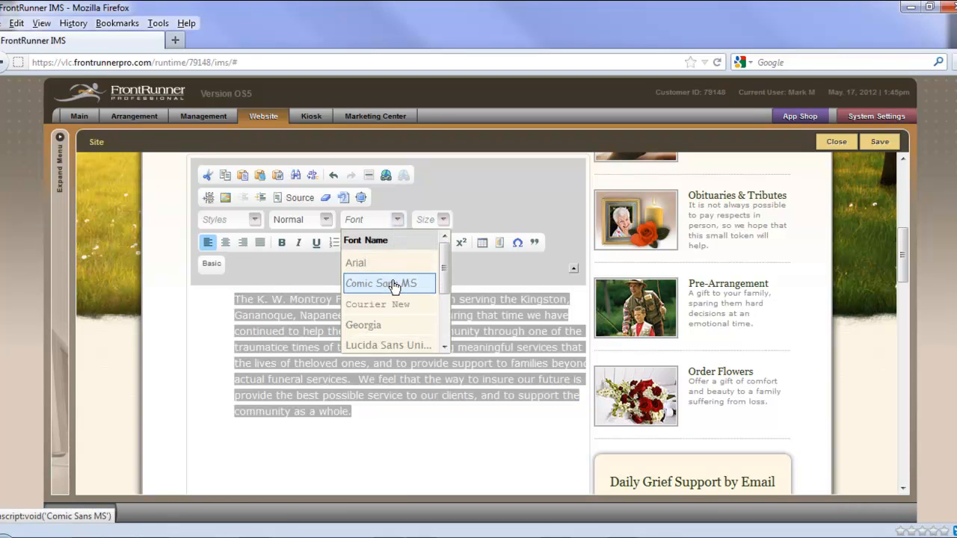
pyautogui.scroll(-2, 394, 305)
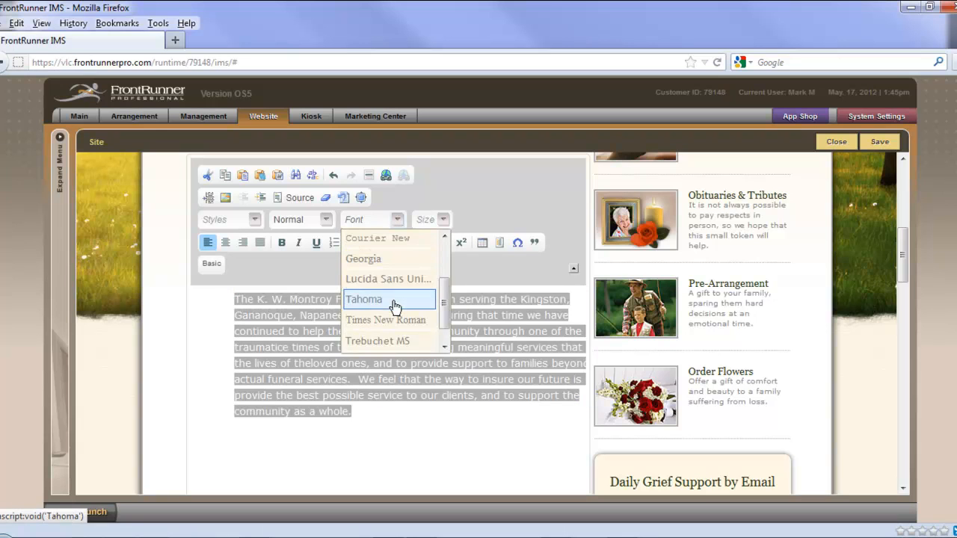
pyautogui.click(391, 341)
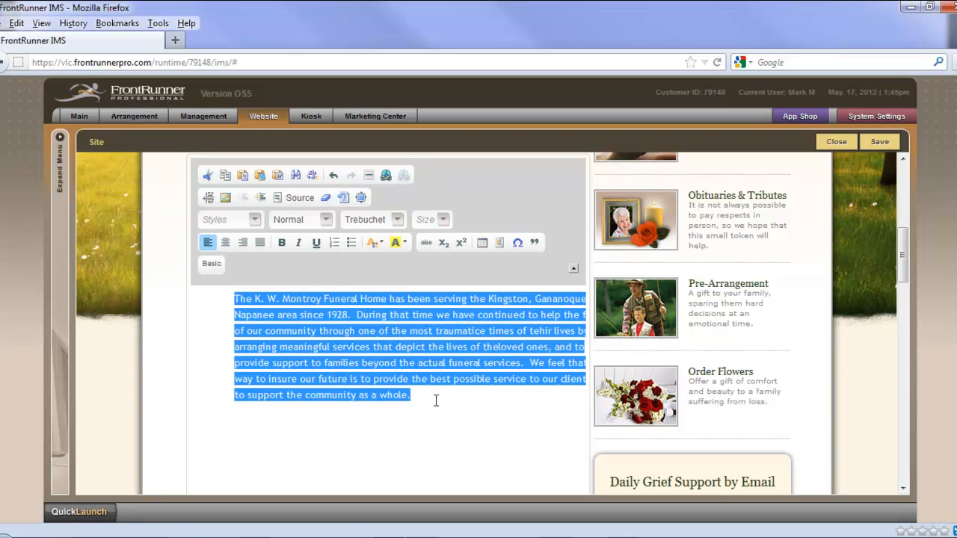
pyautogui.click(443, 221)
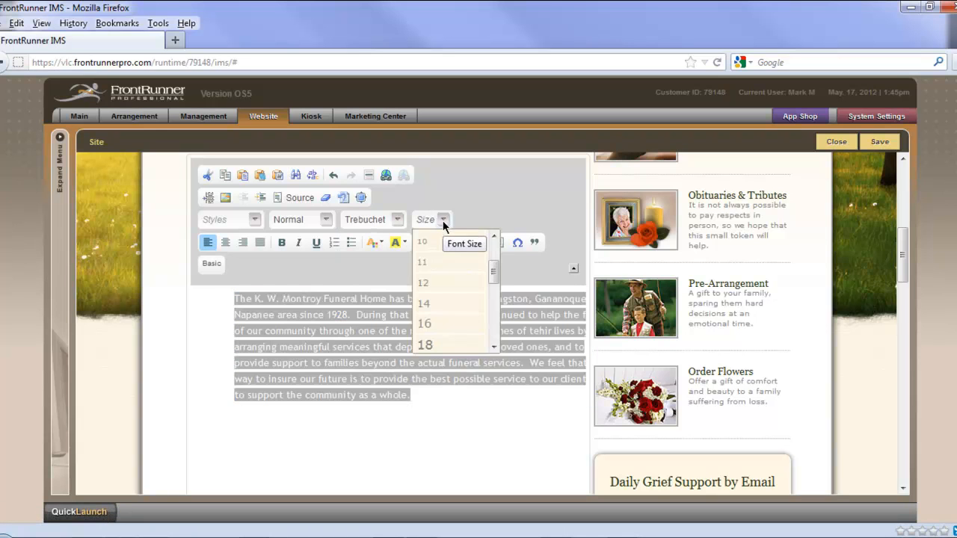
pyautogui.click(436, 303)
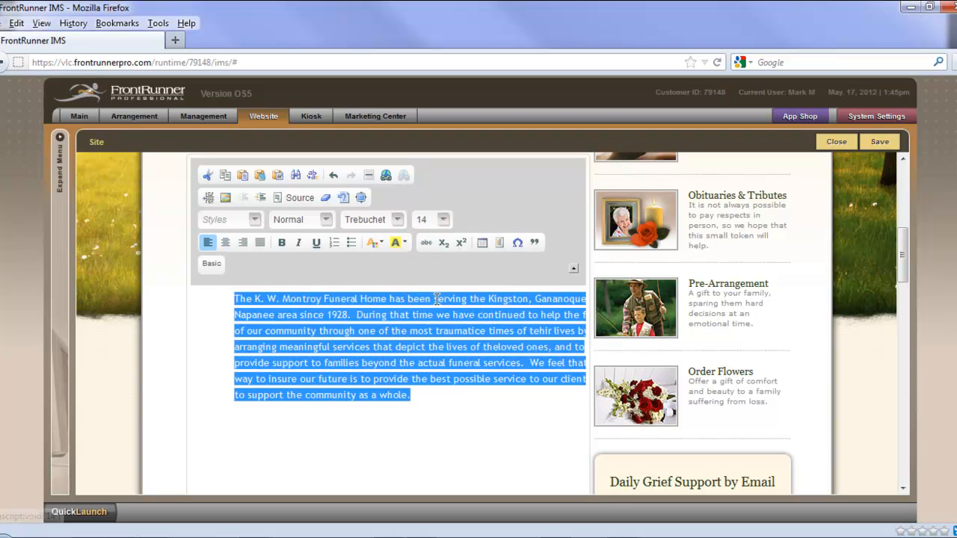
pyautogui.click(446, 423)
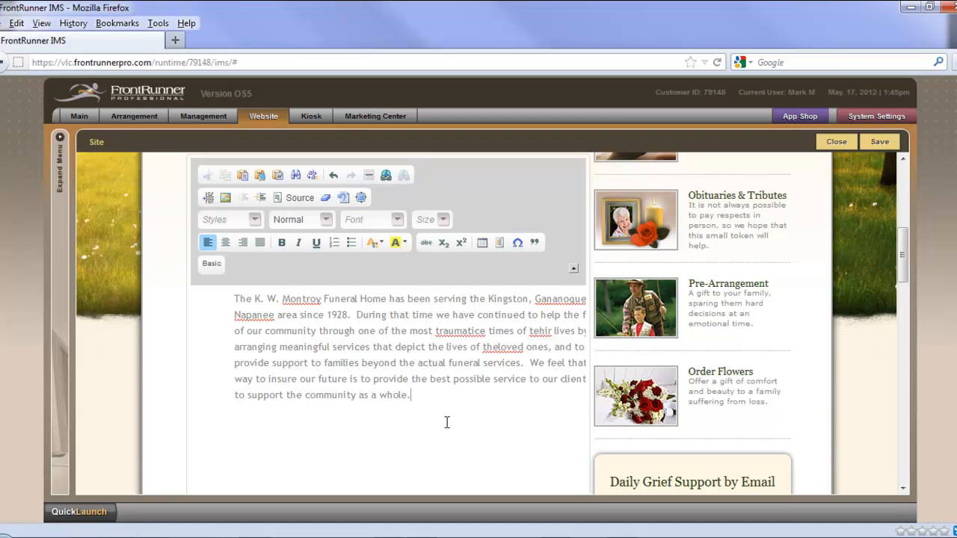
# Step: Correct the misspellings in the paragraph to "traumatic", "their" and "the loved", and save the page
pyautogui.click(482, 366)
pyautogui.press('Delete')
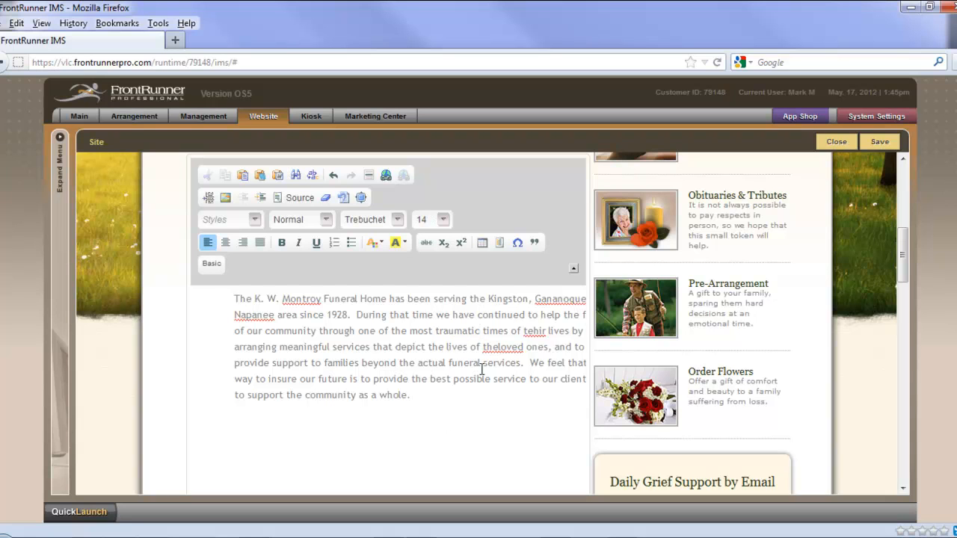
pyautogui.rightClick(532, 335)
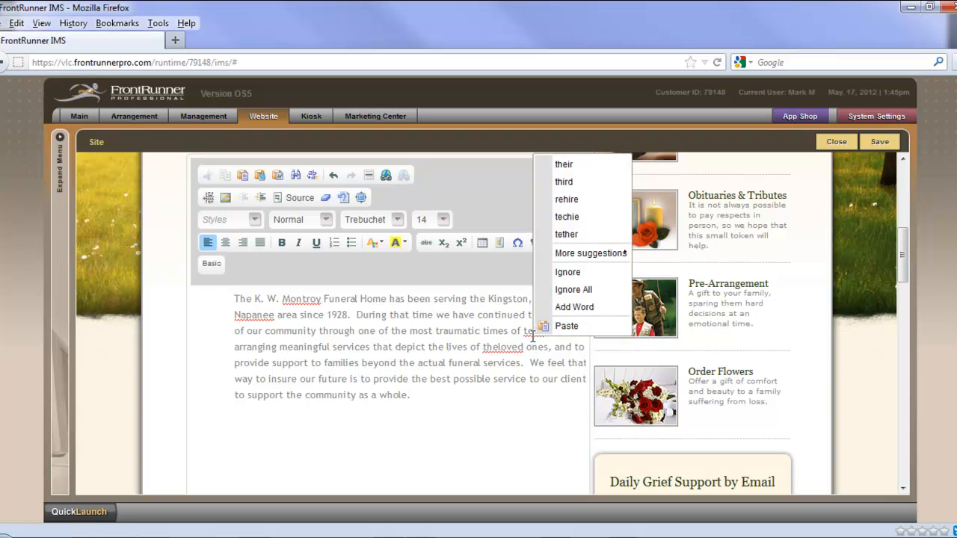
pyautogui.click(564, 164)
pyautogui.click(501, 349)
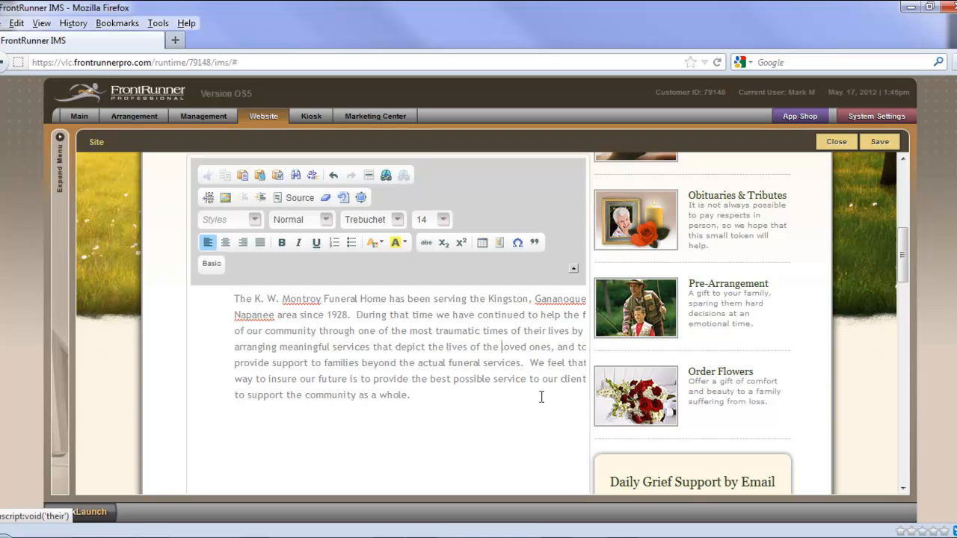
pyautogui.click(881, 143)
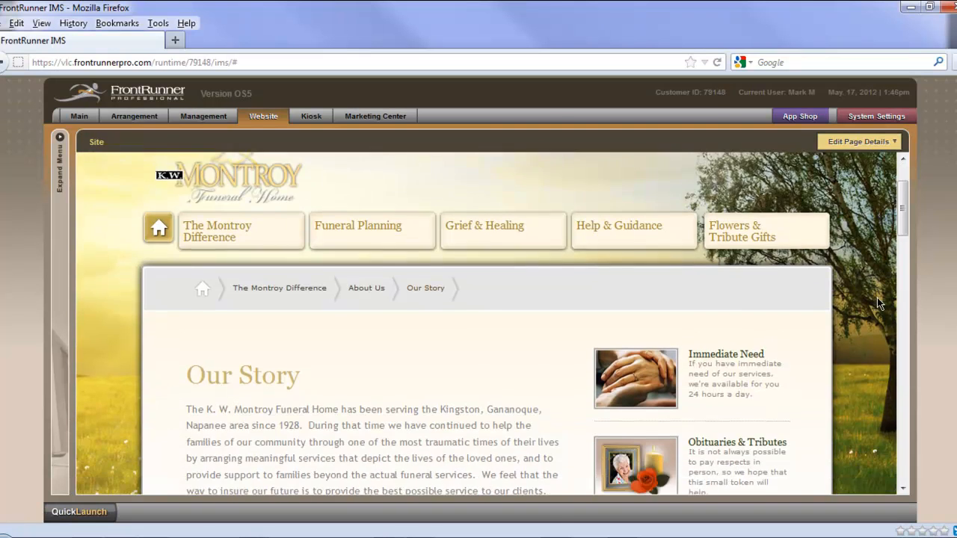
pyautogui.scroll(-3, 877, 296)
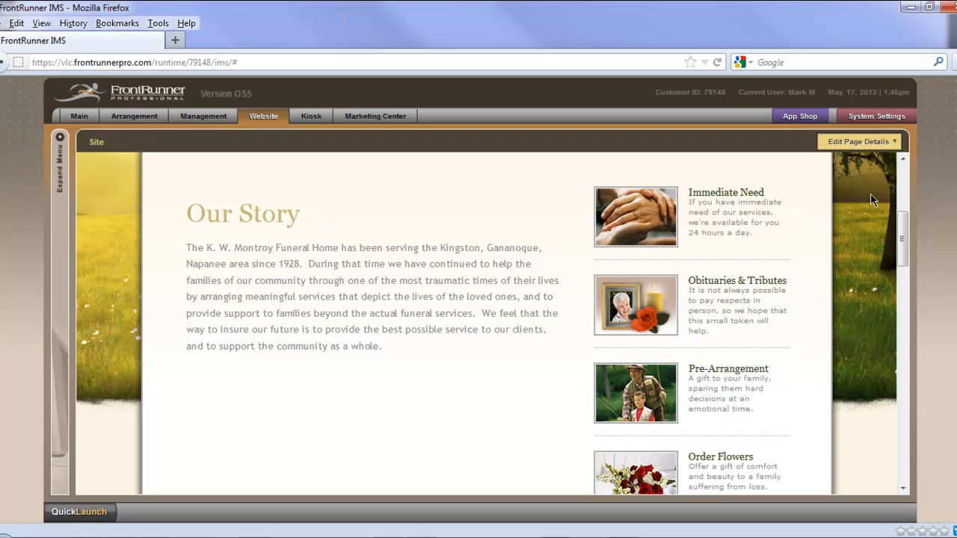
# Step: Reopen the saved Our Story content for editing and enlarge the editor to show the whole paragraph
pyautogui.click(860, 157)
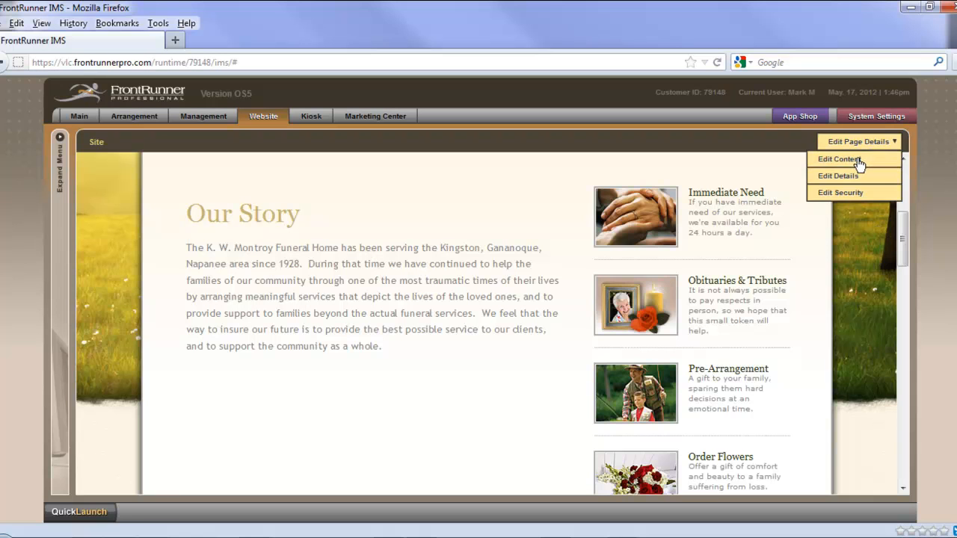
pyautogui.click(857, 163)
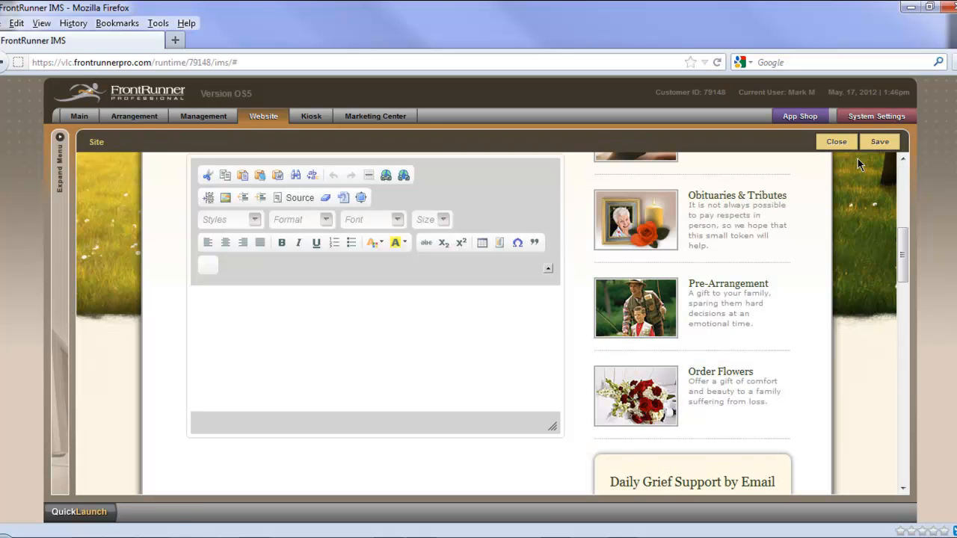
pyautogui.scroll(-2, 875, 279)
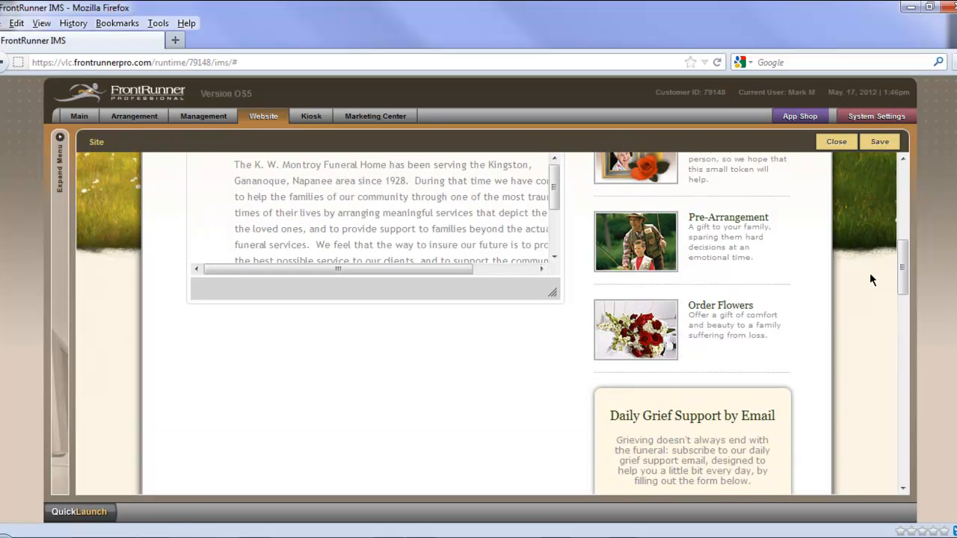
pyautogui.moveTo(554, 294); pyautogui.dragTo(573, 432)
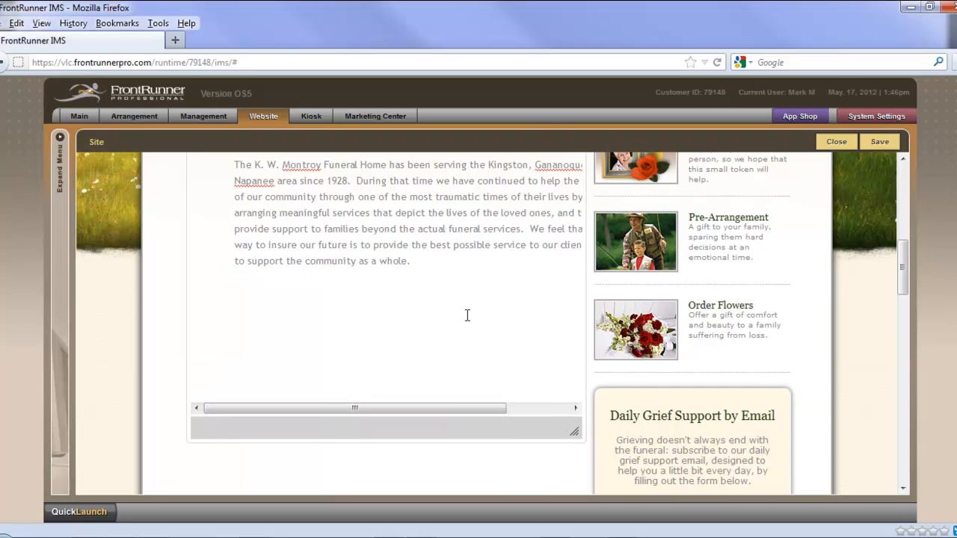
# Step: Add the line "To learn more about FrontRunner, click here." below the history paragraph, separated by a blank line
pyautogui.click(433, 267)
pyautogui.press('Return')
pyautogui.press('Return')
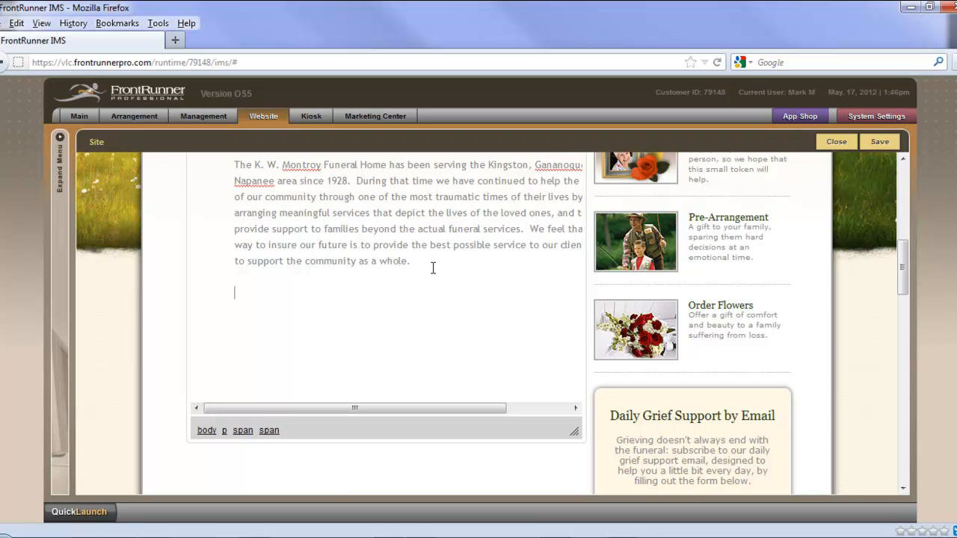
pyautogui.write('To lean')
pyautogui.press('BackSpace')
pyautogui.write('rn more aa')
pyautogui.press('BackSpace')
pyautogui.write('bout ')
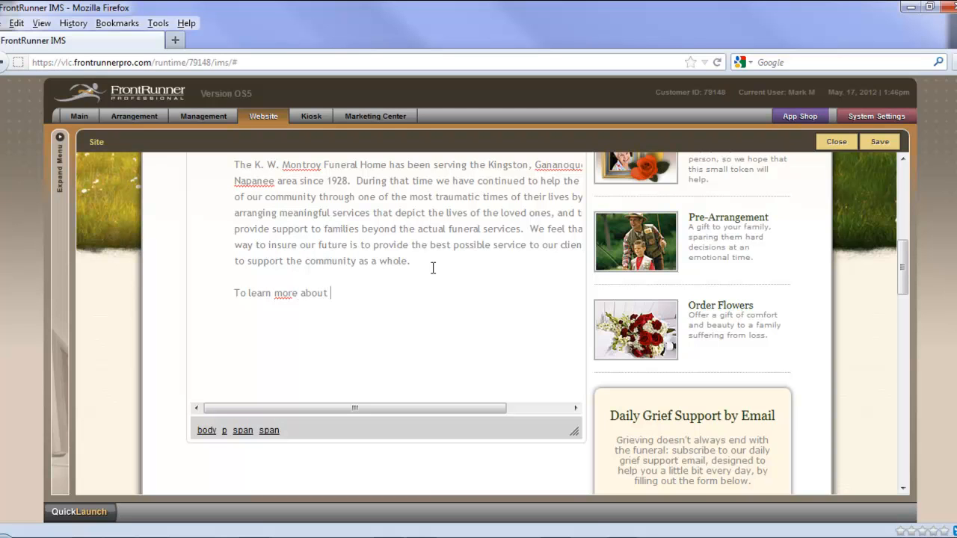
pyautogui.write('FrontRunner')
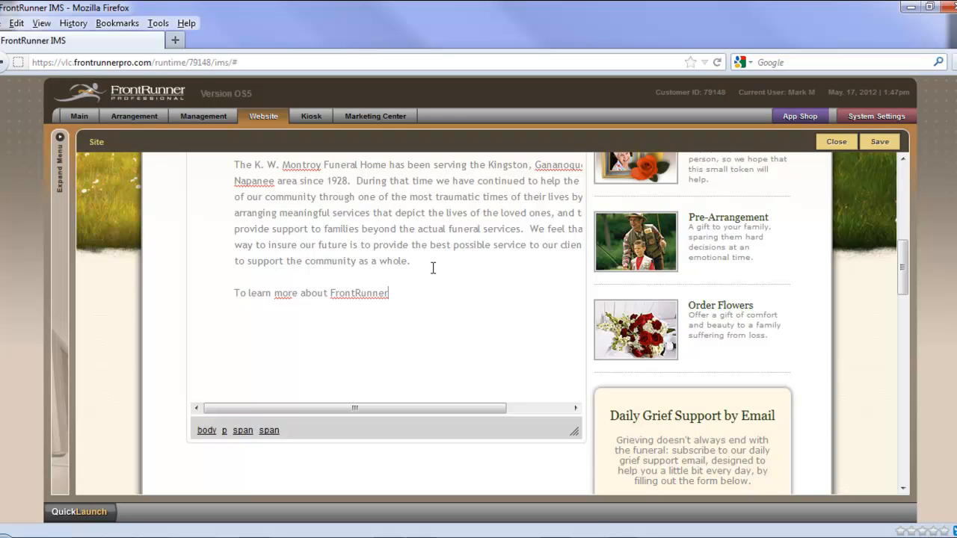
pyautogui.write(', click here.')
pyautogui.scroll(2, 494, 352)
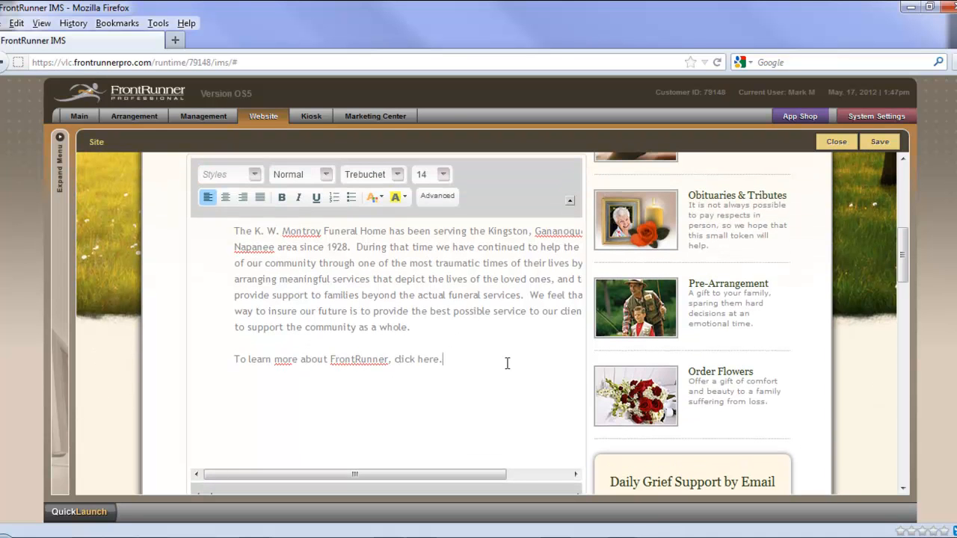
pyautogui.click(436, 197)
pyautogui.press('BackSpace')
pyautogui.moveTo(441, 427); pyautogui.dragTo(417, 429)
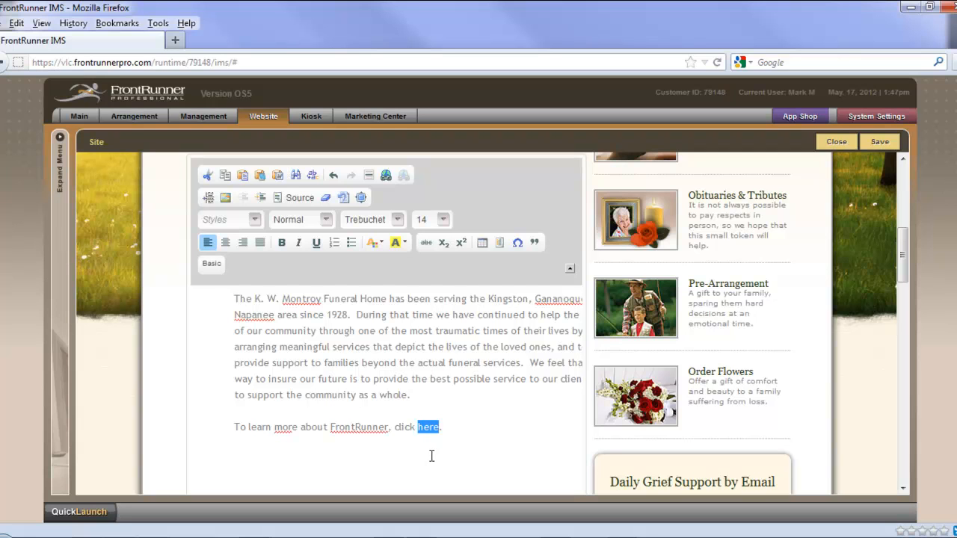
pyautogui.click(386, 175)
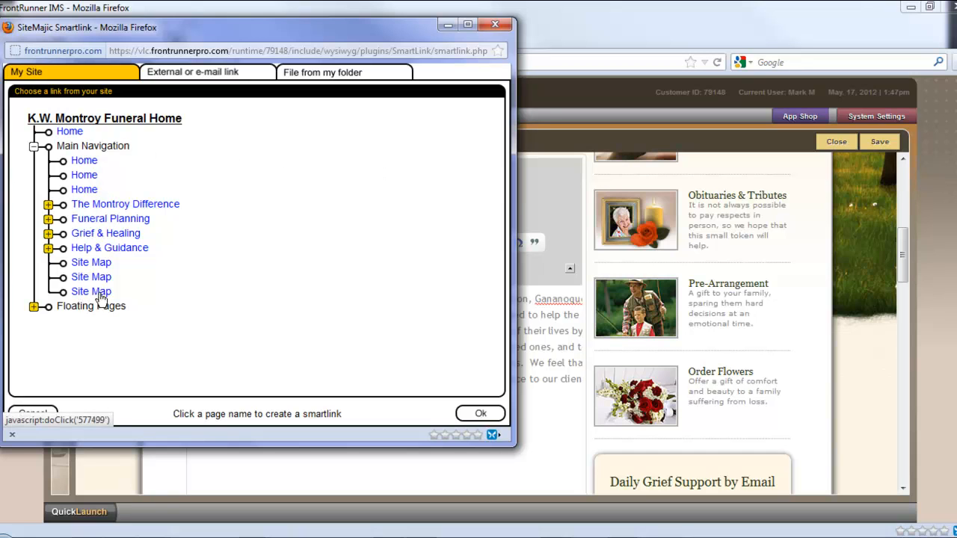
pyautogui.click(228, 77)
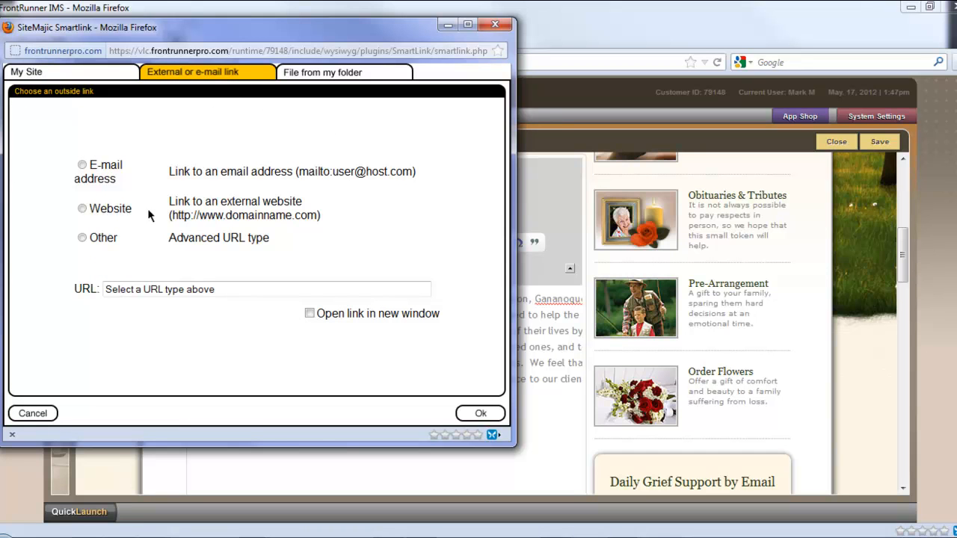
pyautogui.click(82, 208)
pyautogui.click(143, 292)
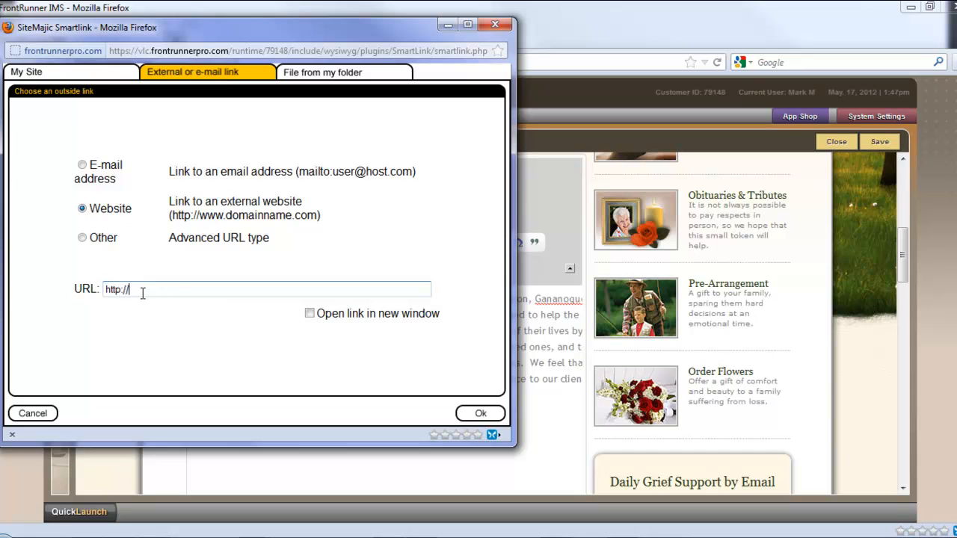
pyautogui.write('www.frontrunner360.com')
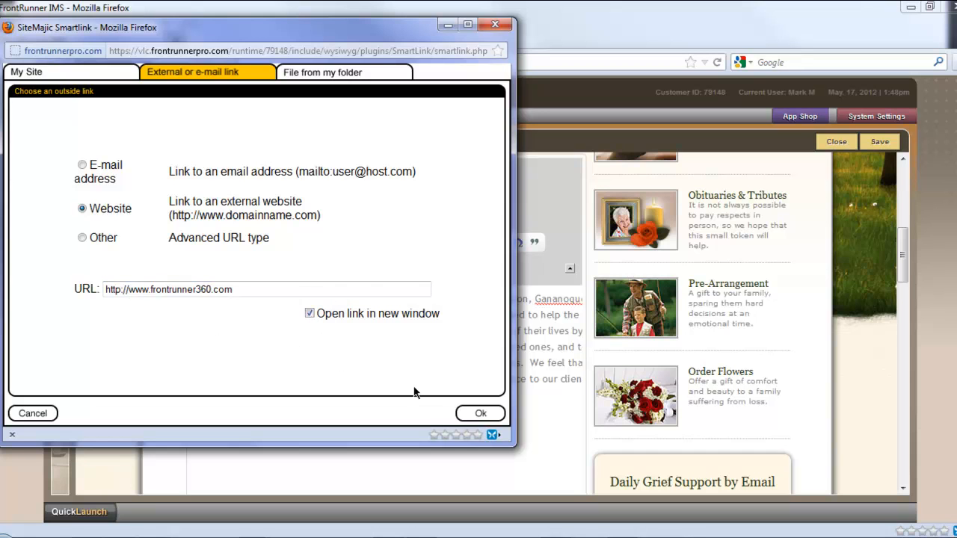
pyautogui.click(471, 416)
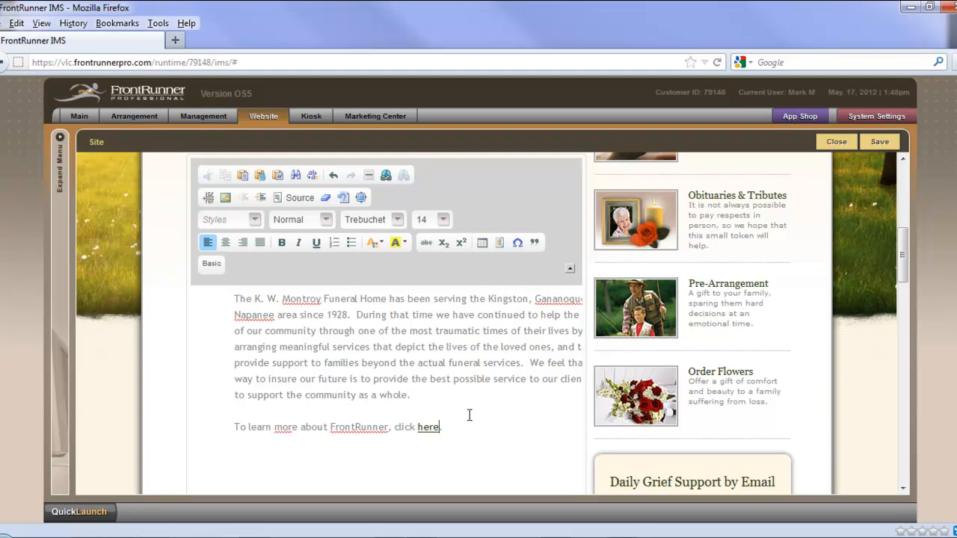
pyautogui.click(874, 147)
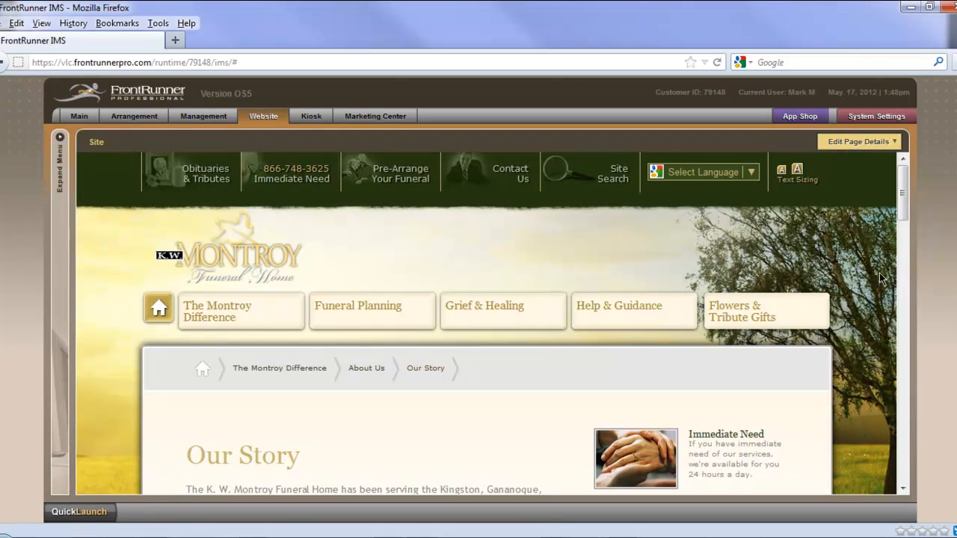
# Step: Test the "here" link on the saved Our Story page, look over the linked website and return to the FrontRunner IMS page
pyautogui.scroll(-5, 864, 309)
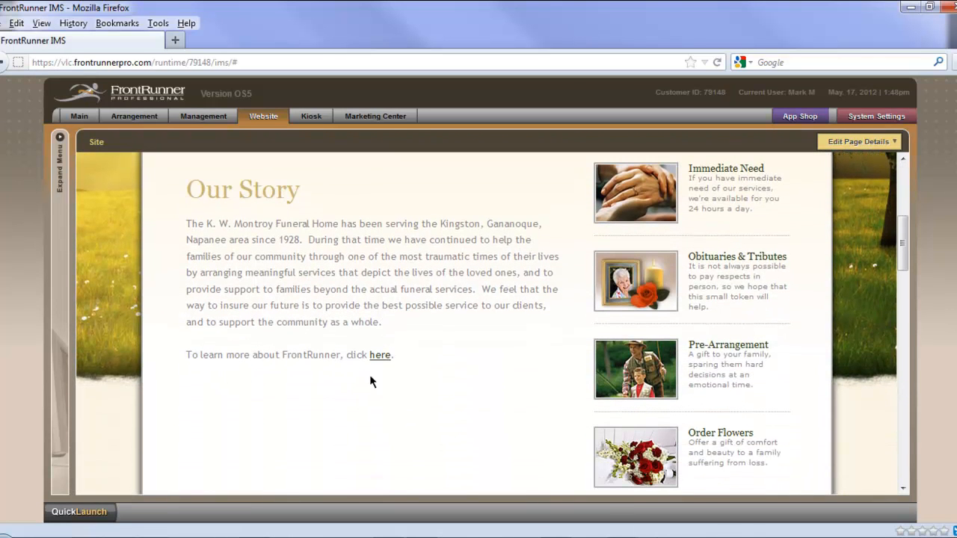
pyautogui.click(380, 356)
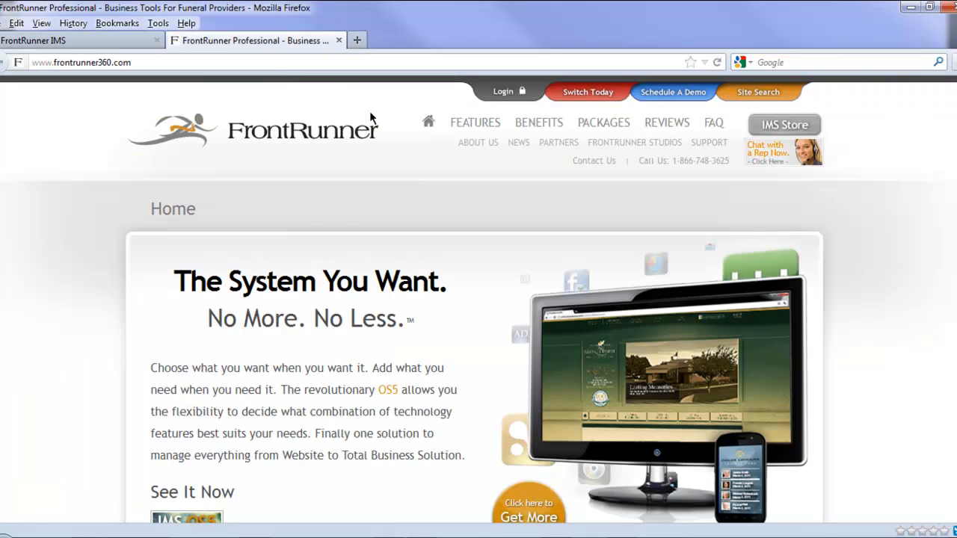
pyautogui.scroll(-5, 826, 211)
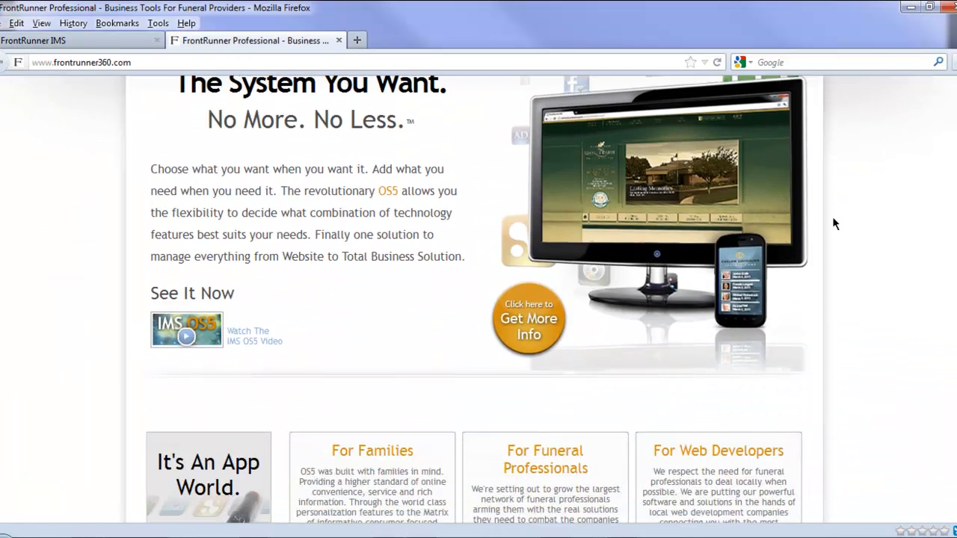
pyautogui.scroll(-3, 832, 216)
pyautogui.scroll(-2, 836, 224)
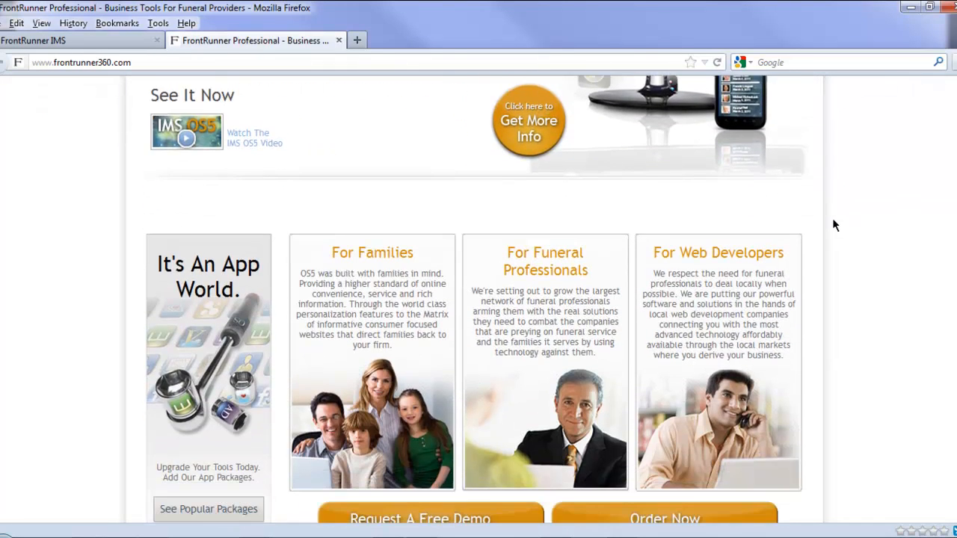
pyautogui.scroll(5, 836, 225)
pyautogui.scroll(5, 833, 223)
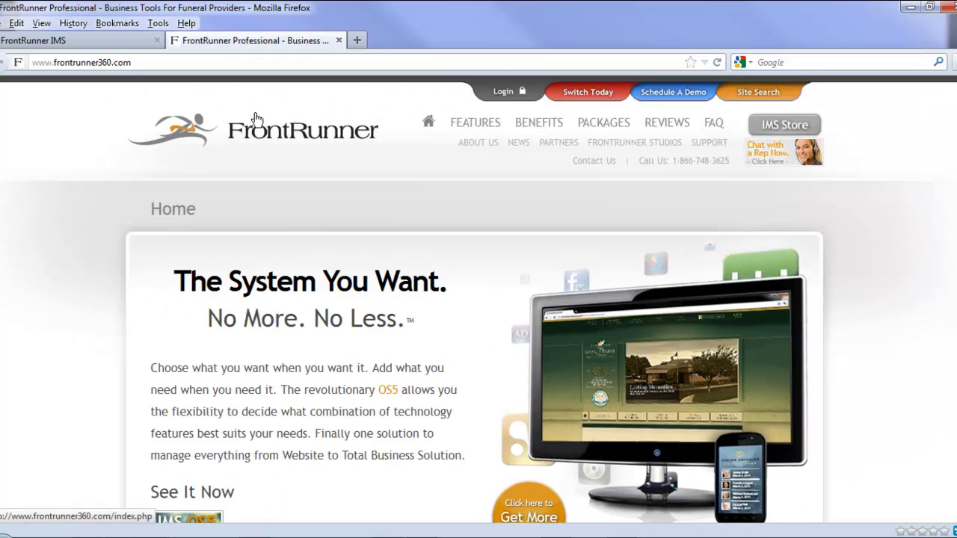
pyautogui.click(117, 45)
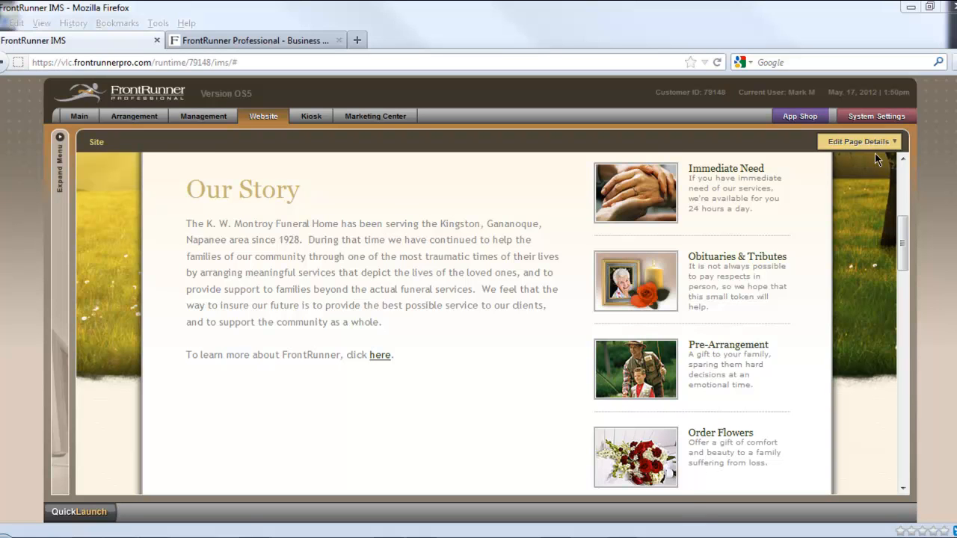
# Step: Reopen the Our Story content for editing and enlarge the editor to show the paragraph and the link line
pyautogui.moveTo(868, 146)
pyautogui.click(852, 160)
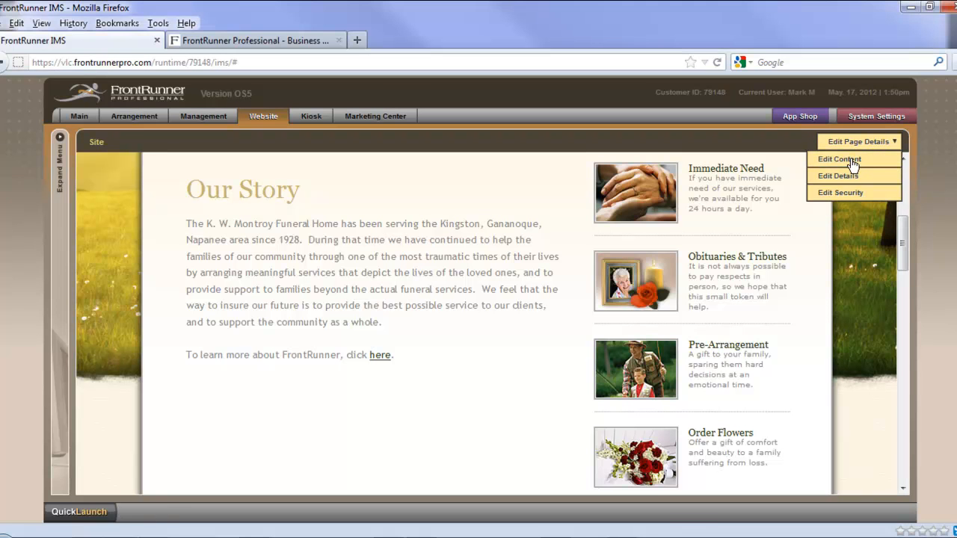
pyautogui.click(852, 160)
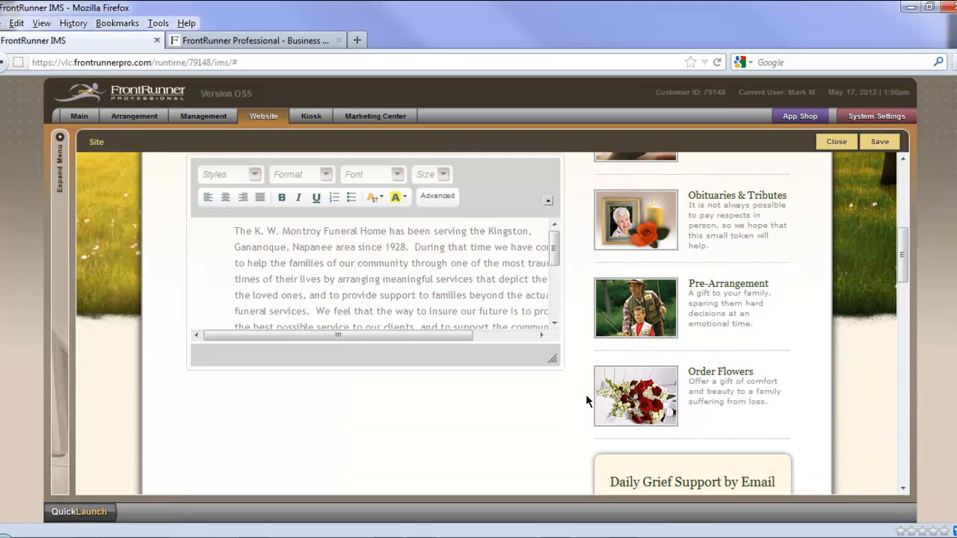
pyautogui.moveTo(567, 410); pyautogui.dragTo(583, 496)
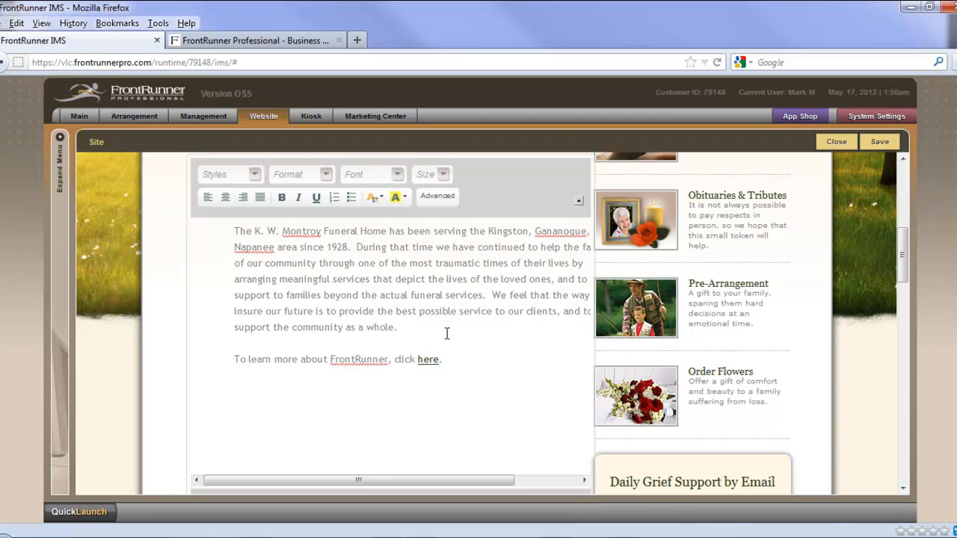
# Step: Add an empty line between the history paragraph and the link line, and open the image catalog there to browse the stored images
pyautogui.click(406, 333)
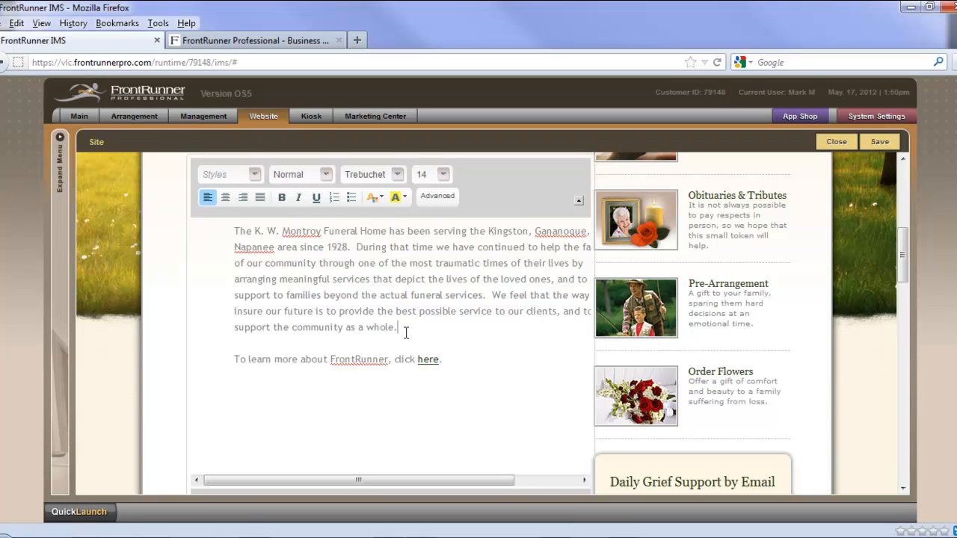
pyautogui.press('Return')
pyautogui.press('Return')
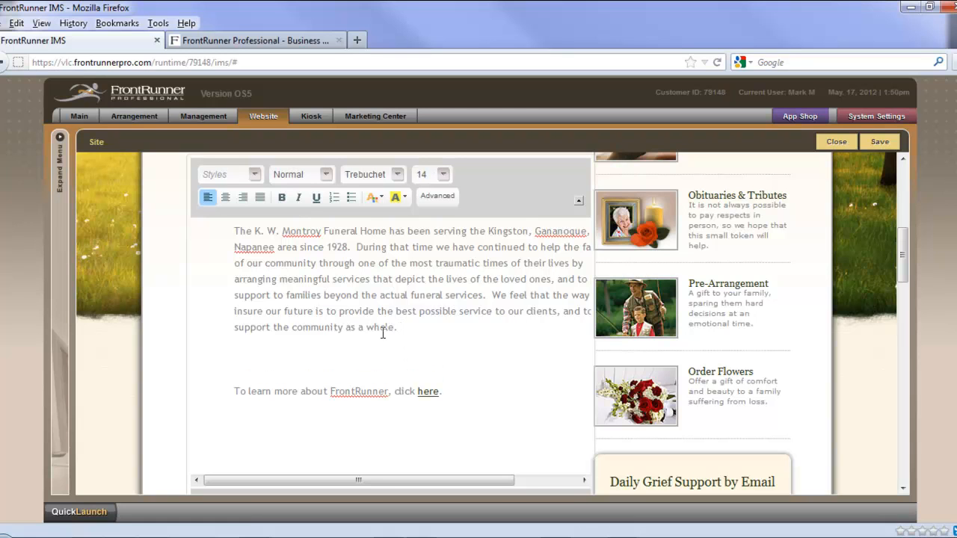
pyautogui.click(437, 198)
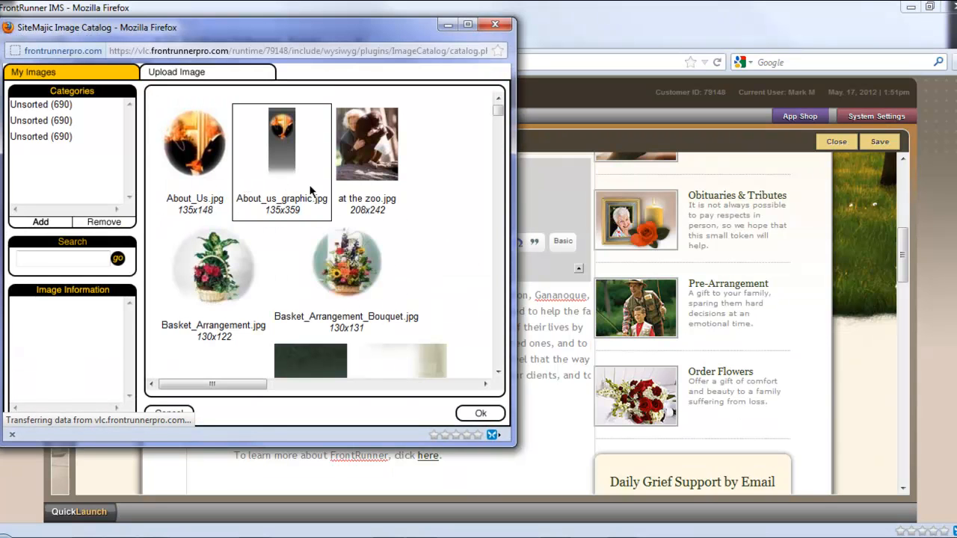
pyautogui.scroll(-1, 421, 194)
pyautogui.scroll(-8, 423, 198)
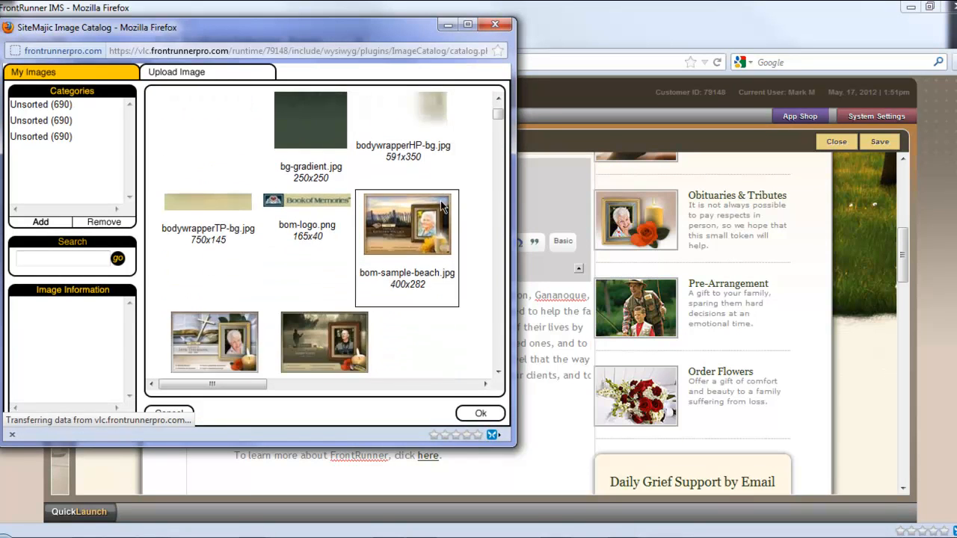
pyautogui.scroll(-10, 462, 222)
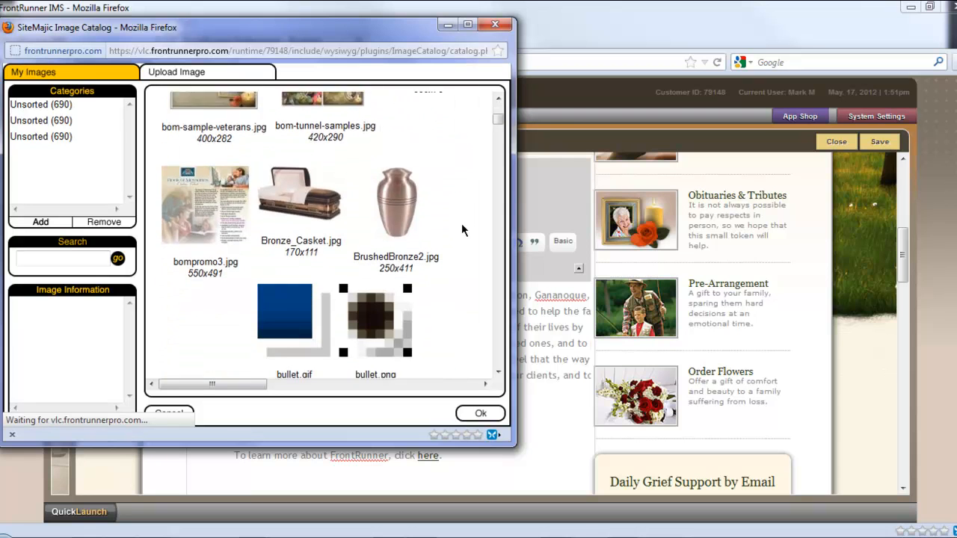
pyautogui.scroll(-5, 461, 223)
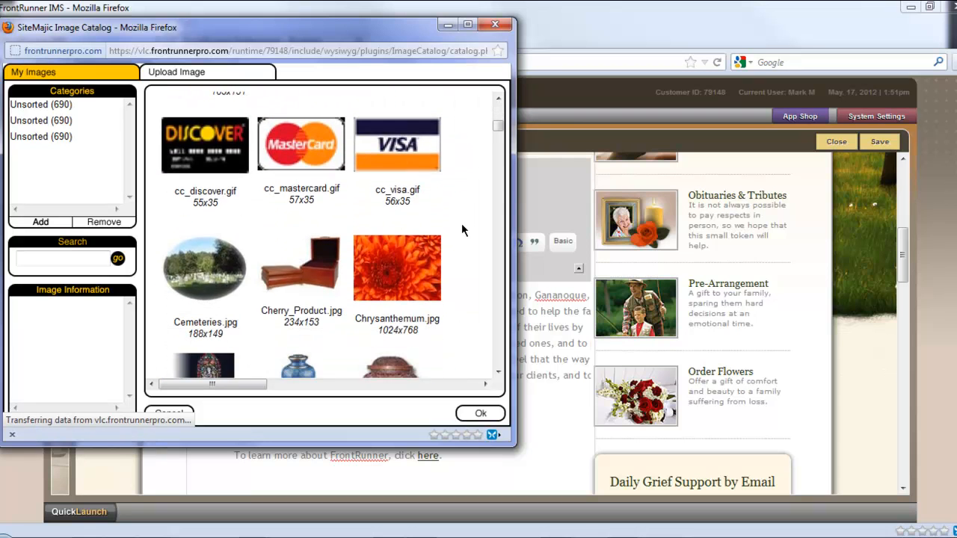
pyautogui.scroll(5, 461, 222)
pyautogui.scroll(5, 461, 223)
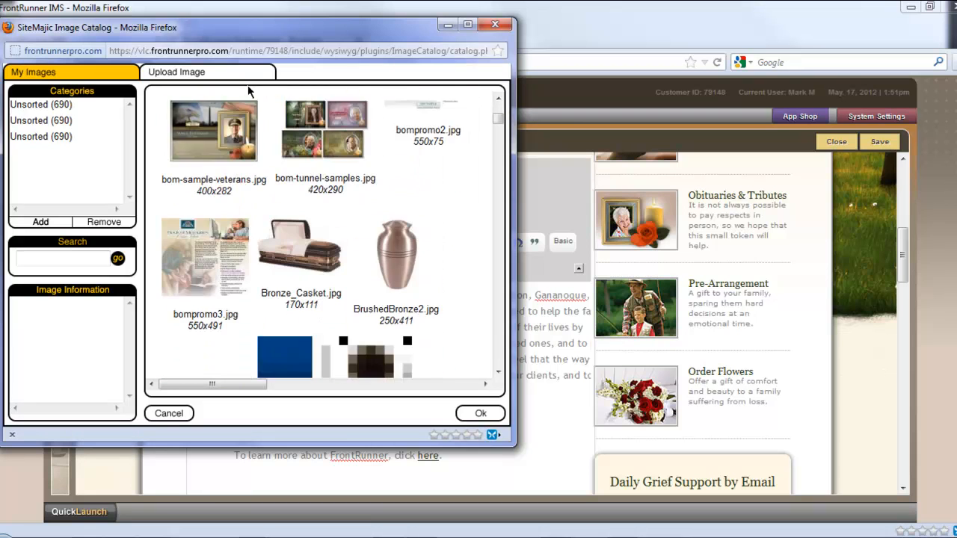
# Step: Upload image-director from the Training Photos folder in Dropbox's Photos and insert it on the empty line below the history paragraph
pyautogui.click(180, 78)
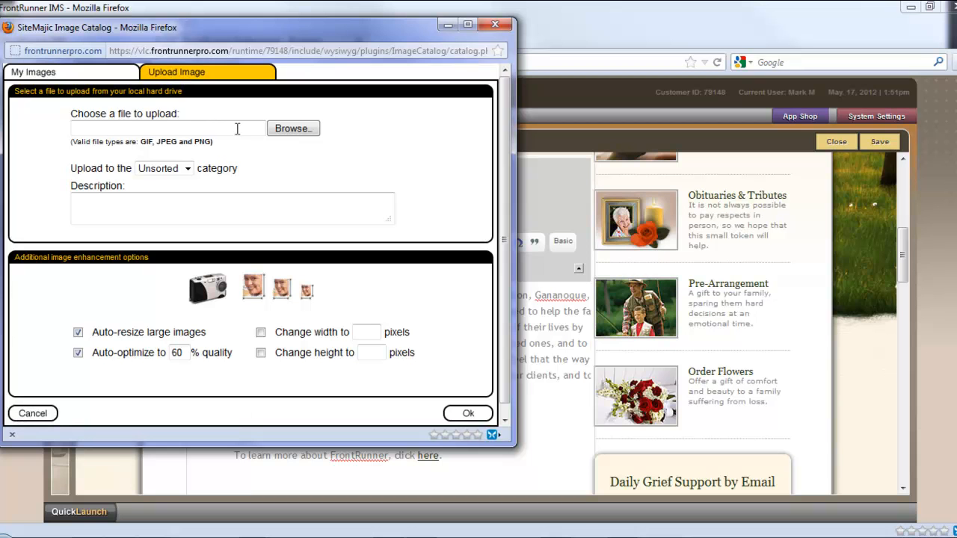
pyautogui.click(291, 129)
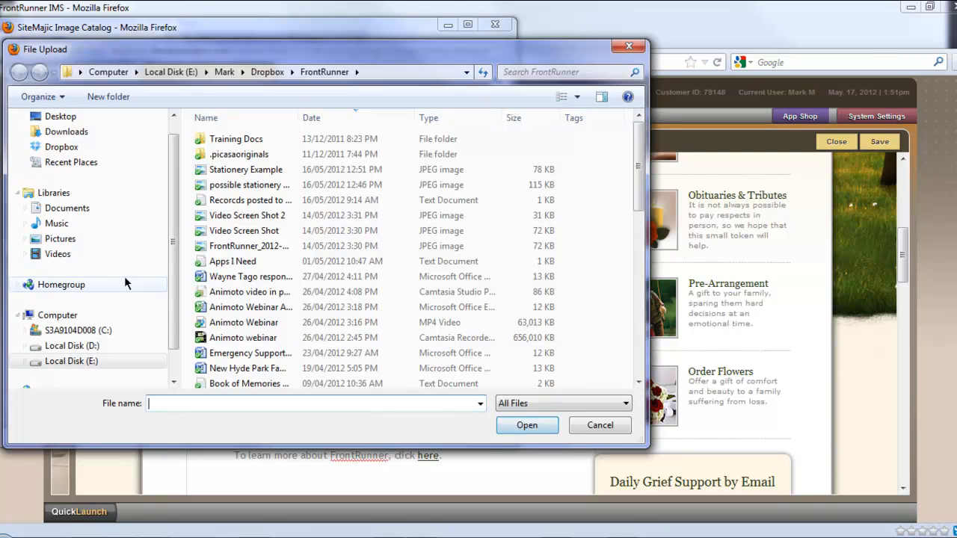
pyautogui.click(68, 148)
pyautogui.click(217, 248)
pyautogui.doubleClick(218, 247)
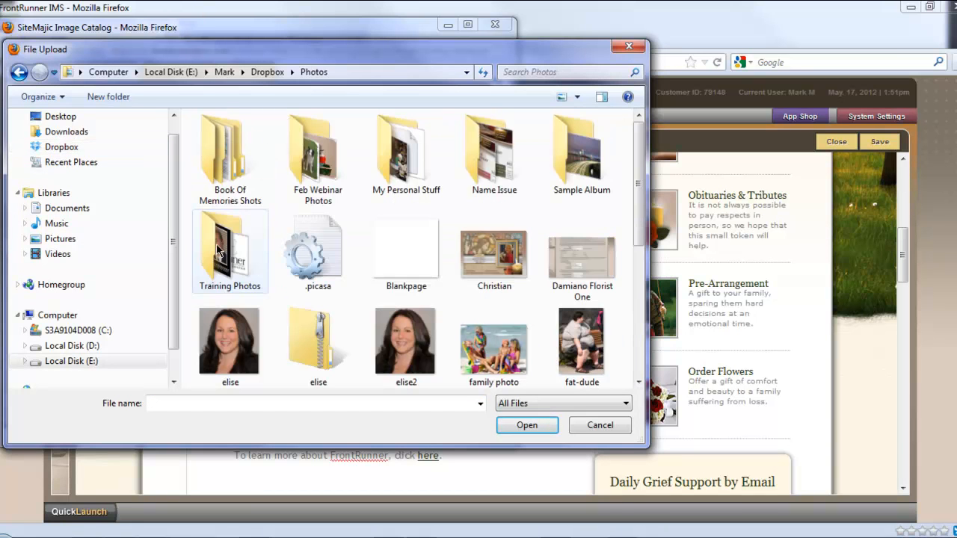
pyautogui.doubleClick(230, 258)
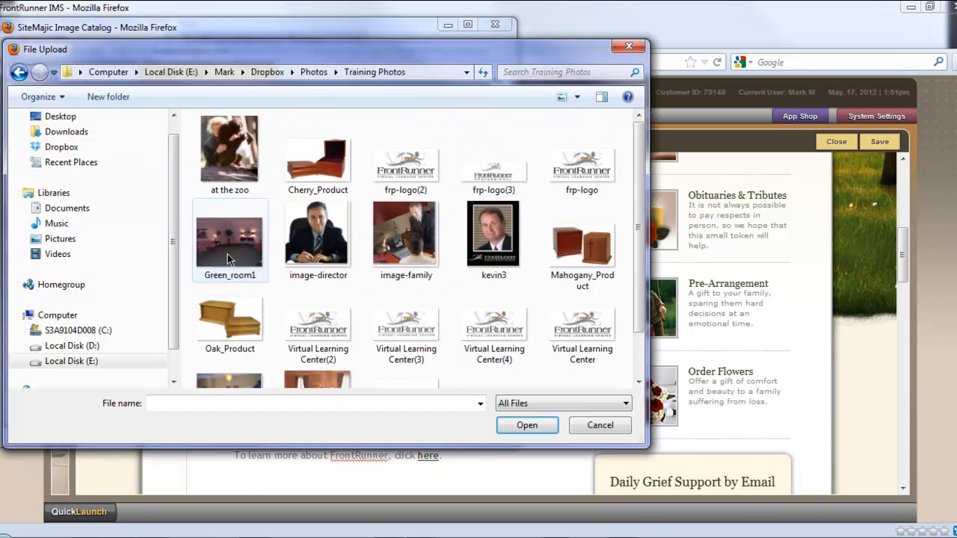
pyautogui.click(316, 241)
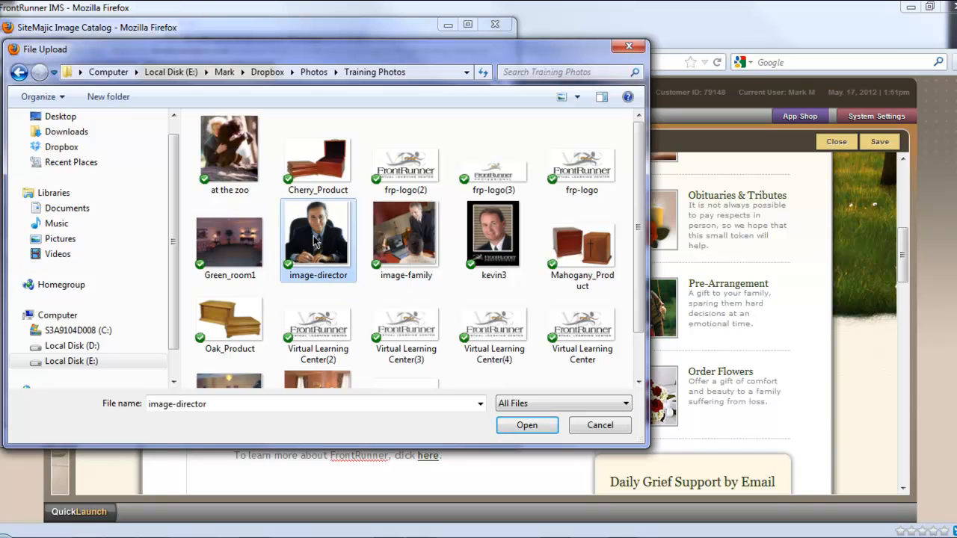
pyautogui.click(527, 426)
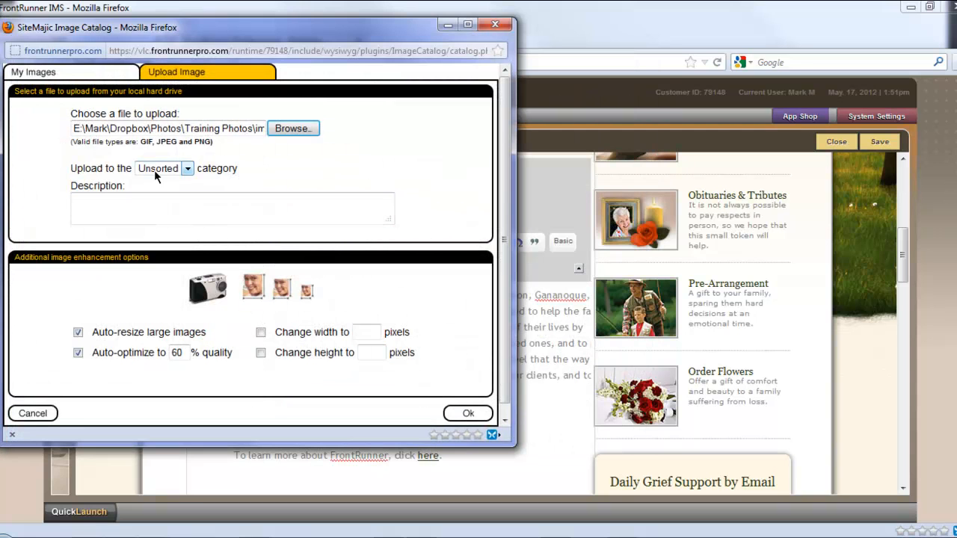
pyautogui.click(467, 414)
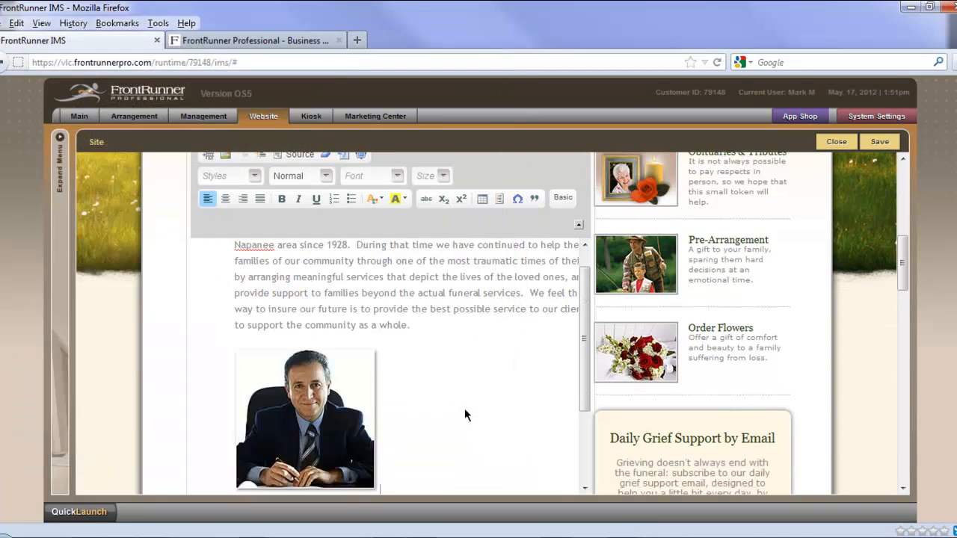
# Step: Save the Our Story page and review the inserted photo and the link line on it
pyautogui.scroll(-3, 465, 410)
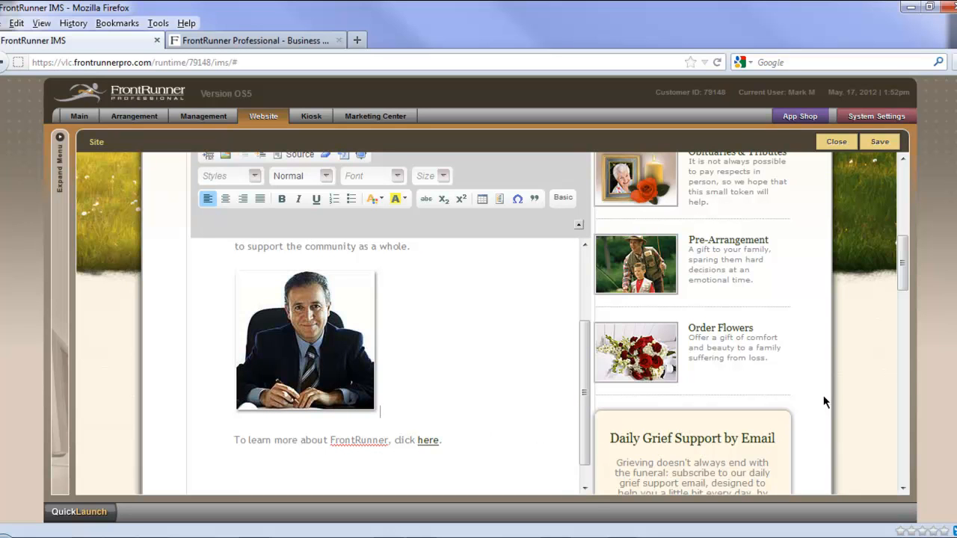
pyautogui.click(882, 144)
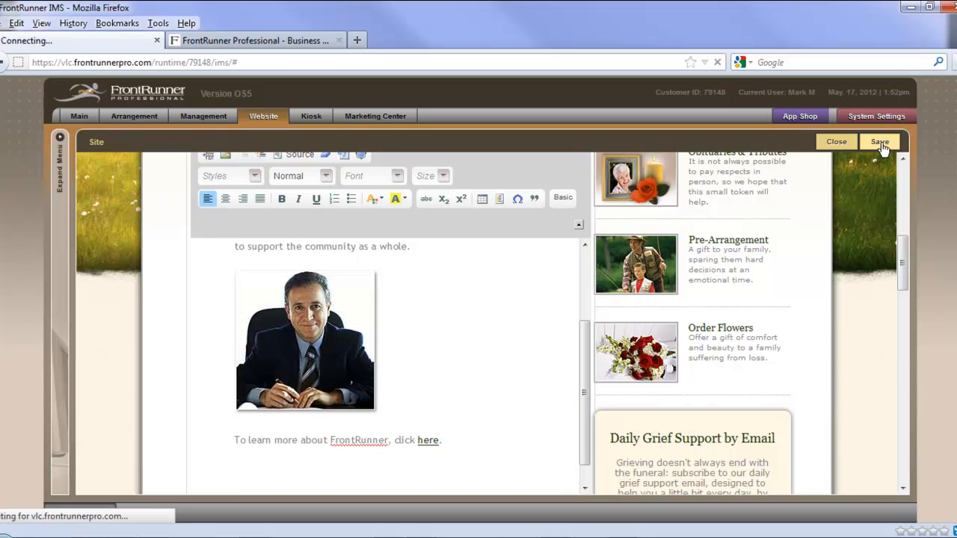
pyautogui.scroll(-6, 871, 294)
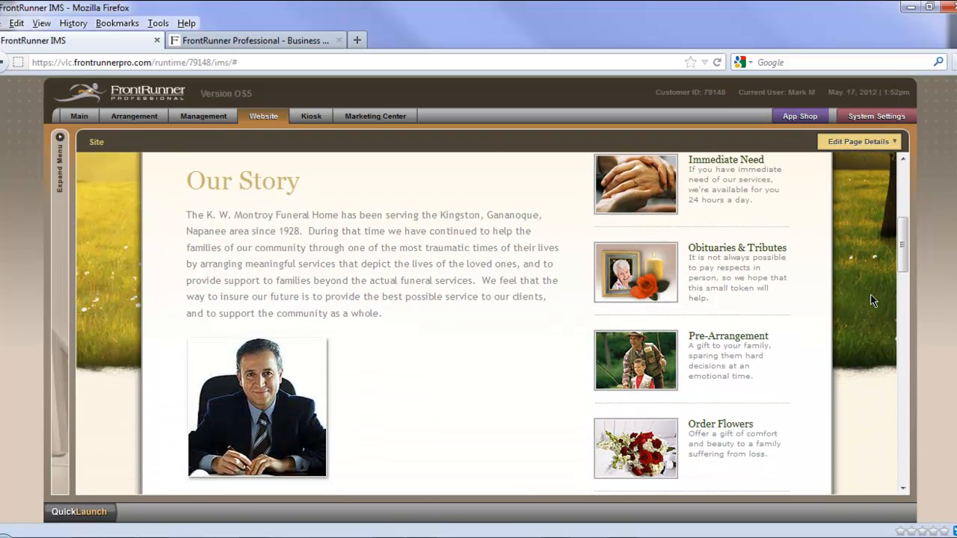
pyautogui.scroll(-1, 873, 294)
pyautogui.scroll(-3, 872, 294)
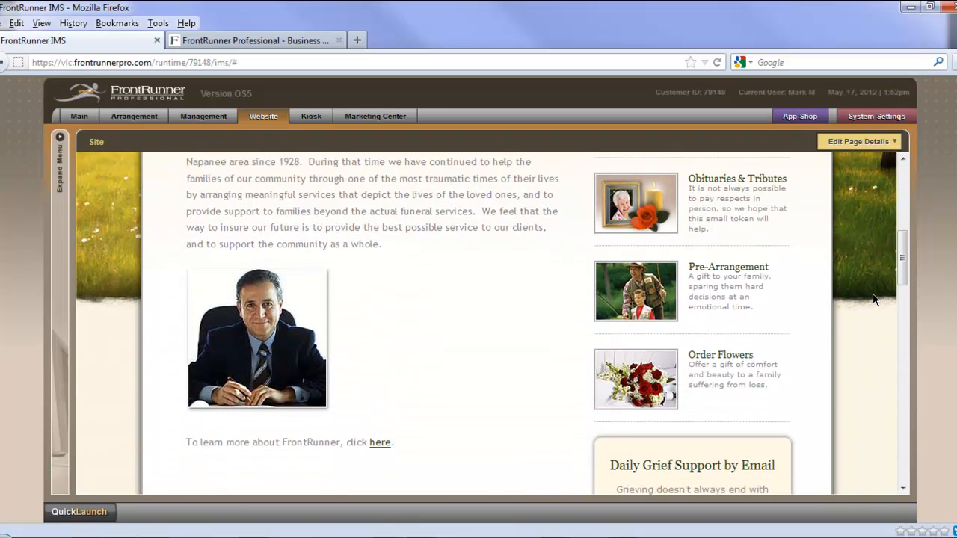
pyautogui.scroll(-1, 872, 299)
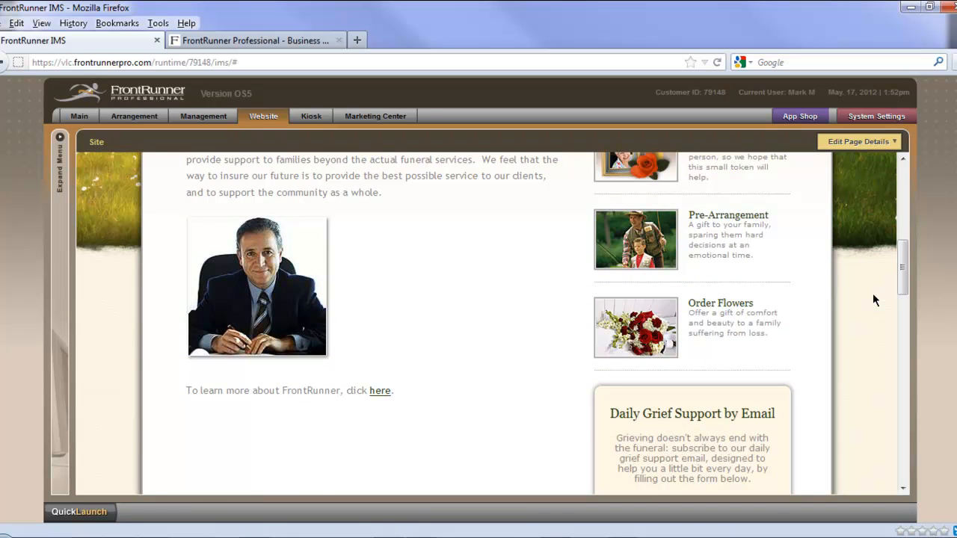
# Step: Go to the About Us page and open its Licensed Staff page to review the content
pyautogui.scroll(8, 874, 299)
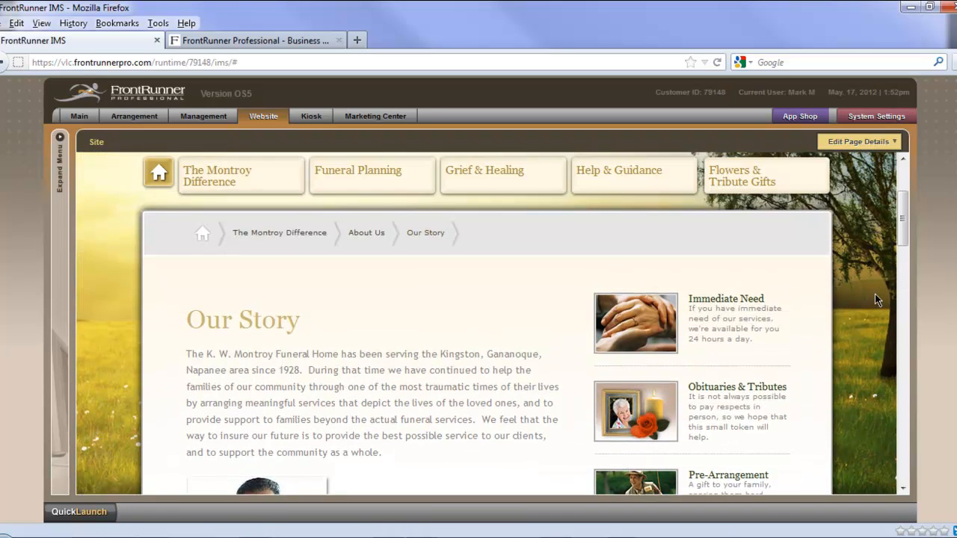
pyautogui.scroll(1, 876, 294)
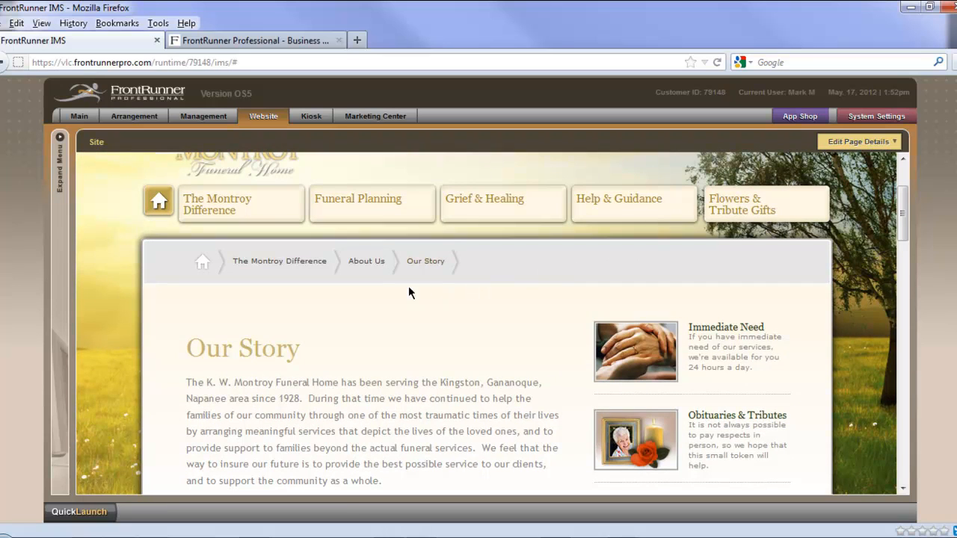
pyautogui.click(372, 270)
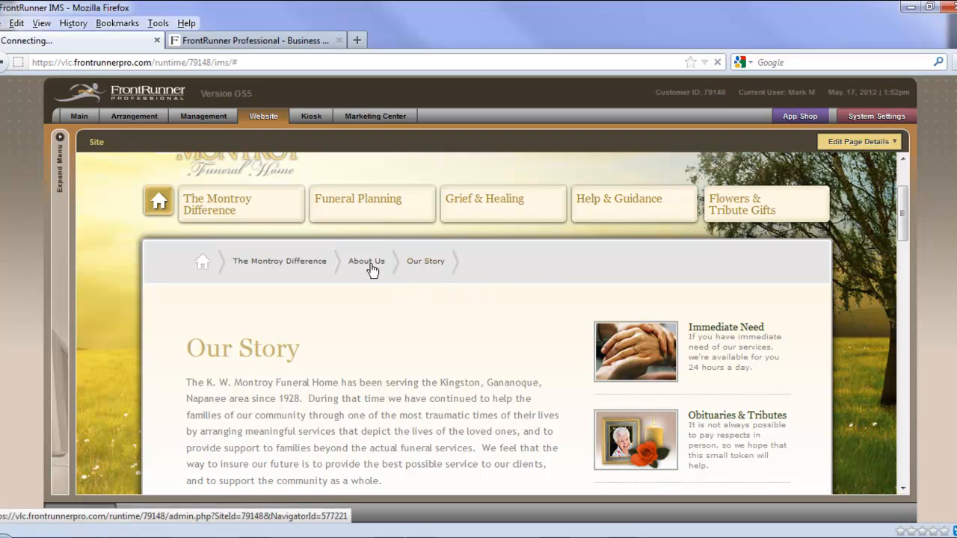
pyautogui.scroll(-4, 441, 422)
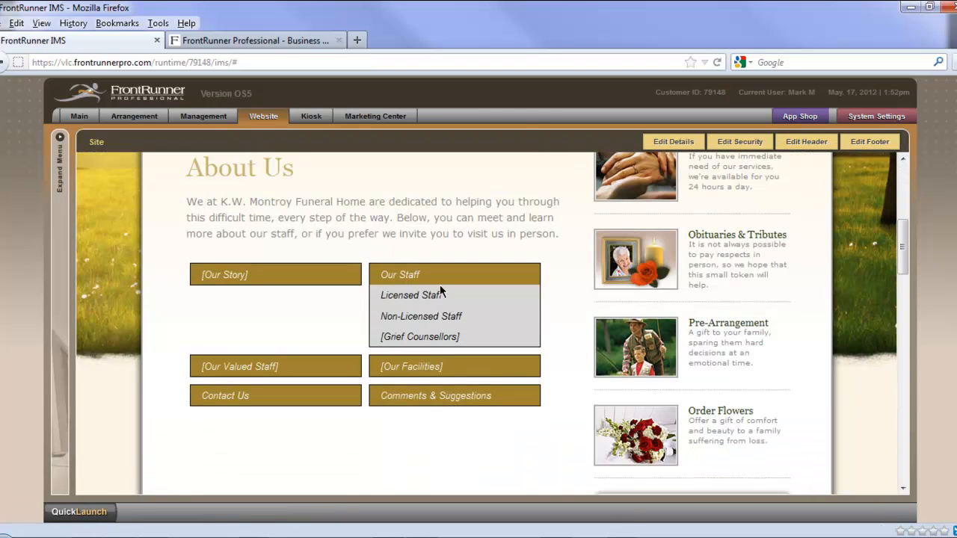
pyautogui.click(402, 300)
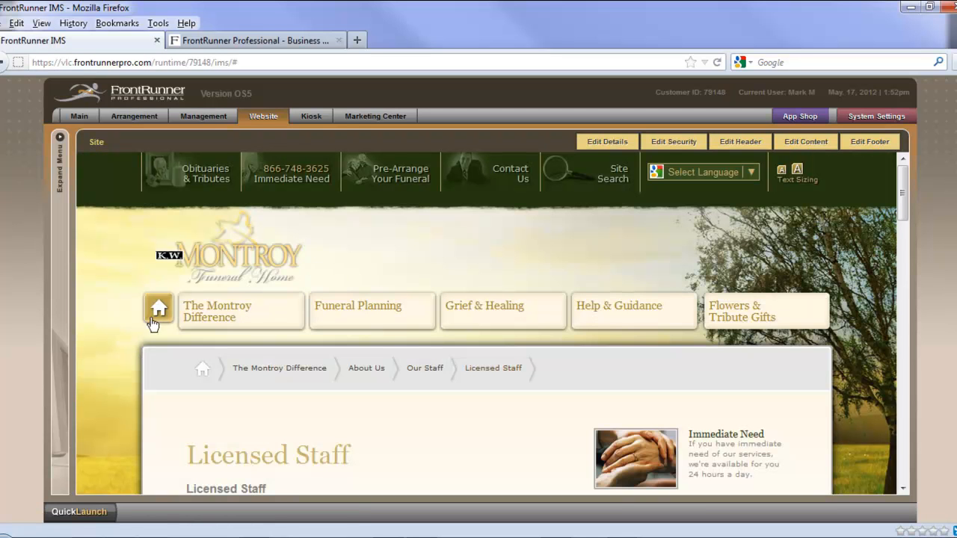
pyautogui.scroll(-5, 122, 361)
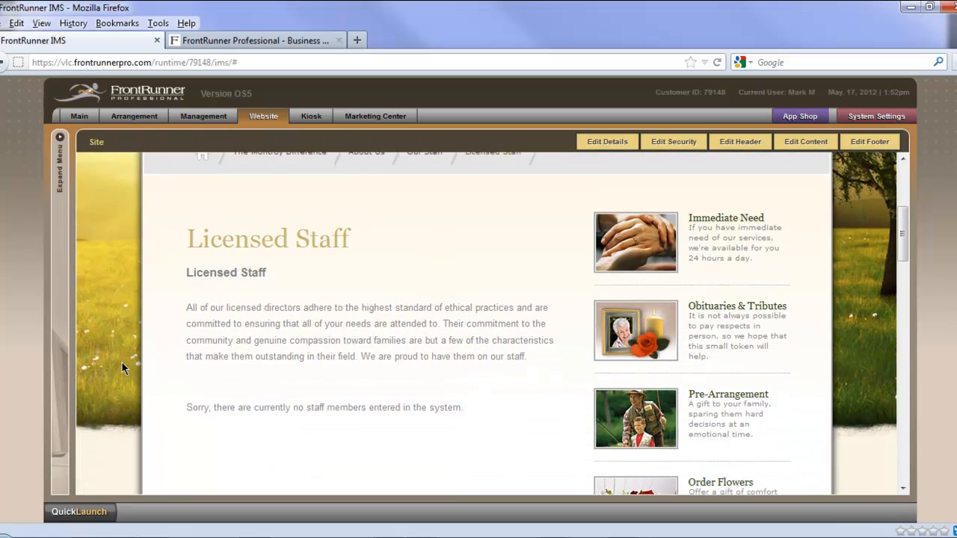
pyautogui.scroll(-1, 121, 361)
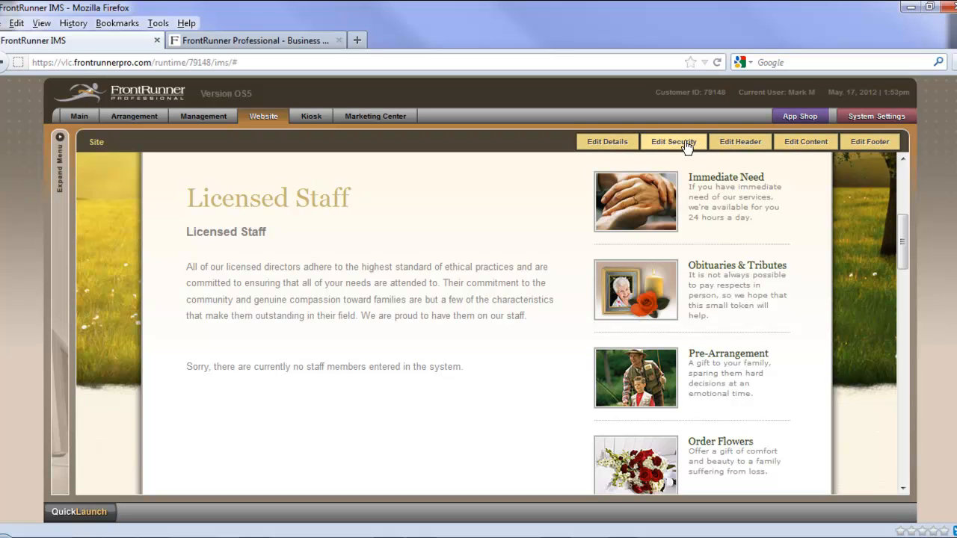
# Step: Open the Licensed Staff content for editing and start a new entry in the Staff Database
pyautogui.click(799, 146)
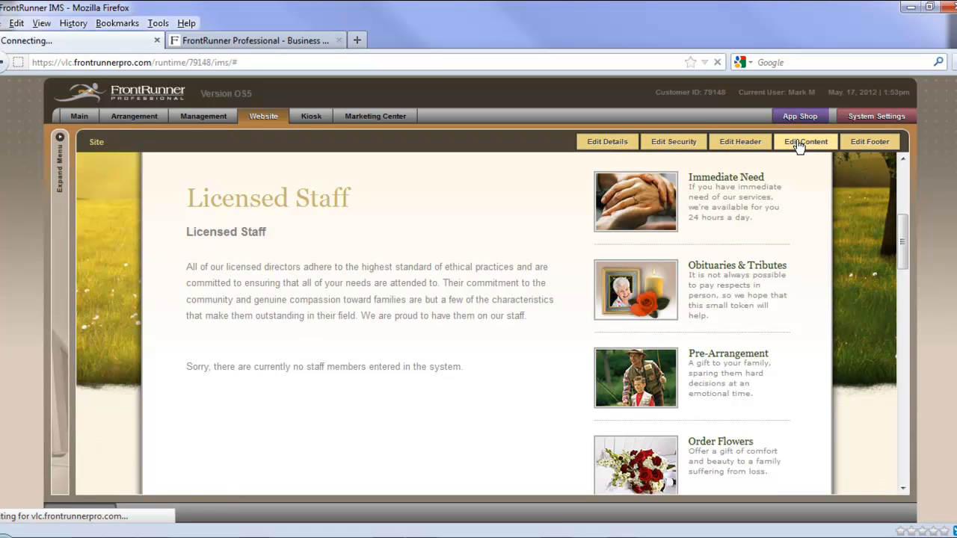
pyautogui.scroll(-3, 866, 307)
pyautogui.scroll(-3, 855, 304)
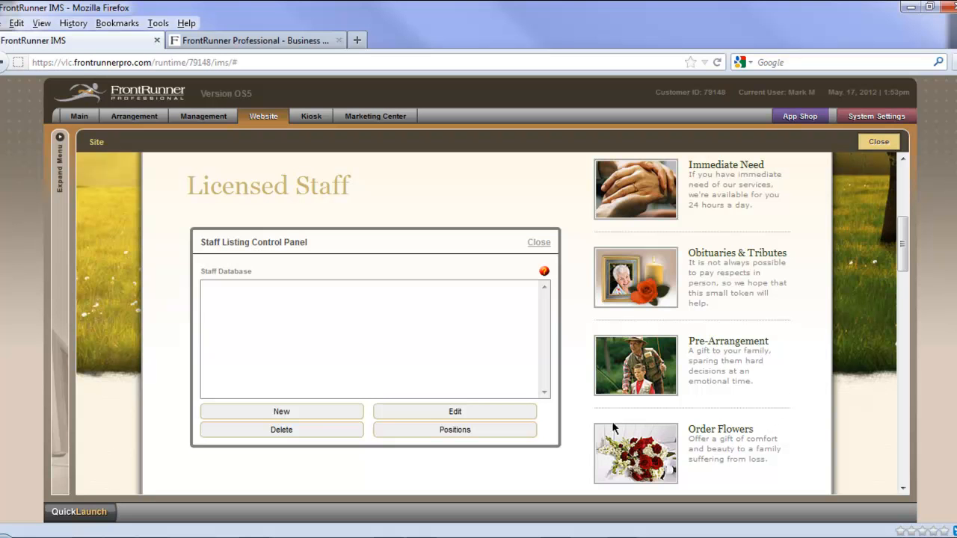
pyautogui.click(282, 412)
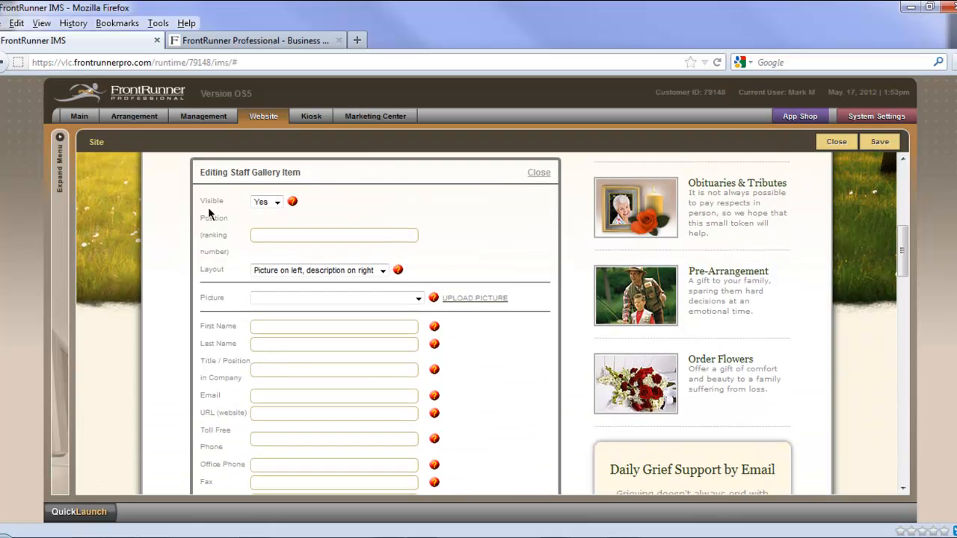
# Step: Keep the new staff entry's visibility at Yes and set its position ranking number to 1
pyautogui.click(273, 202)
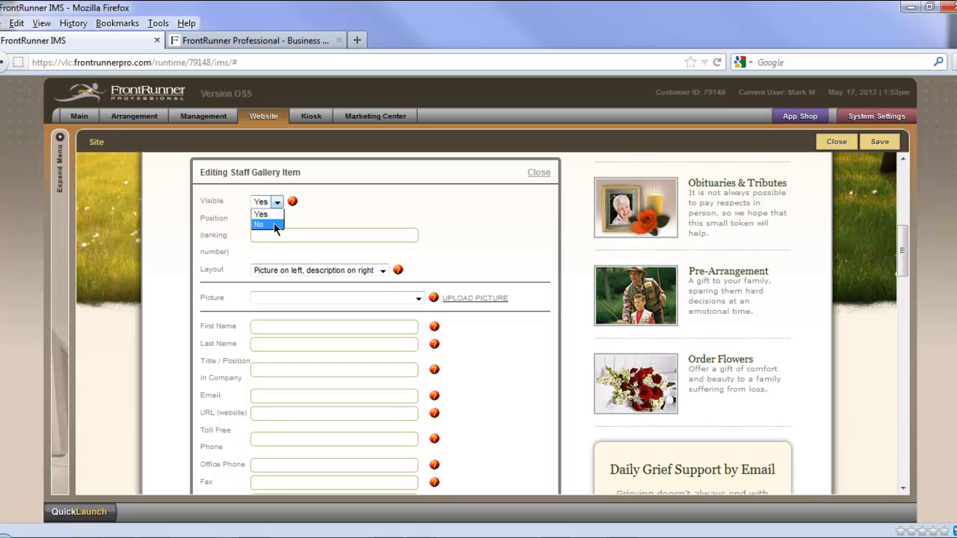
pyautogui.click(346, 211)
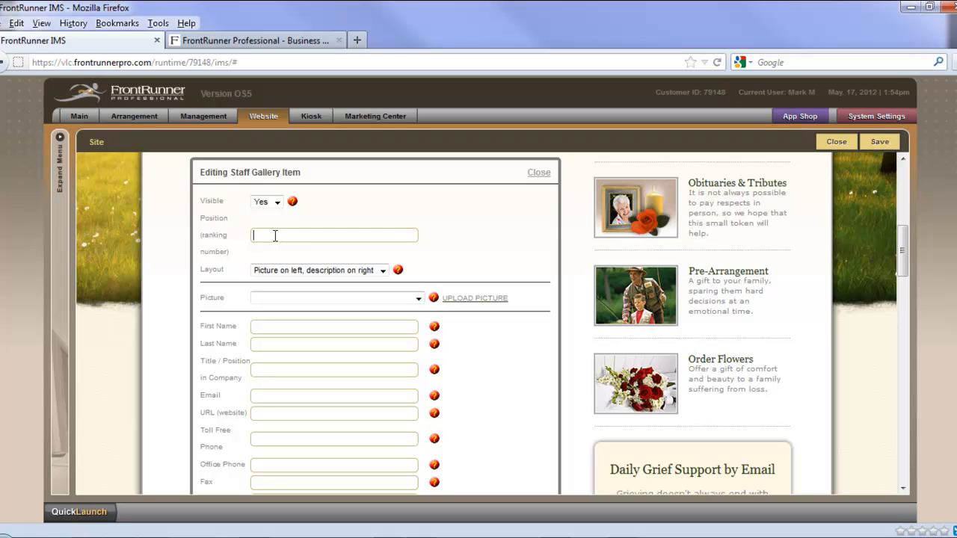
pyautogui.write('1')
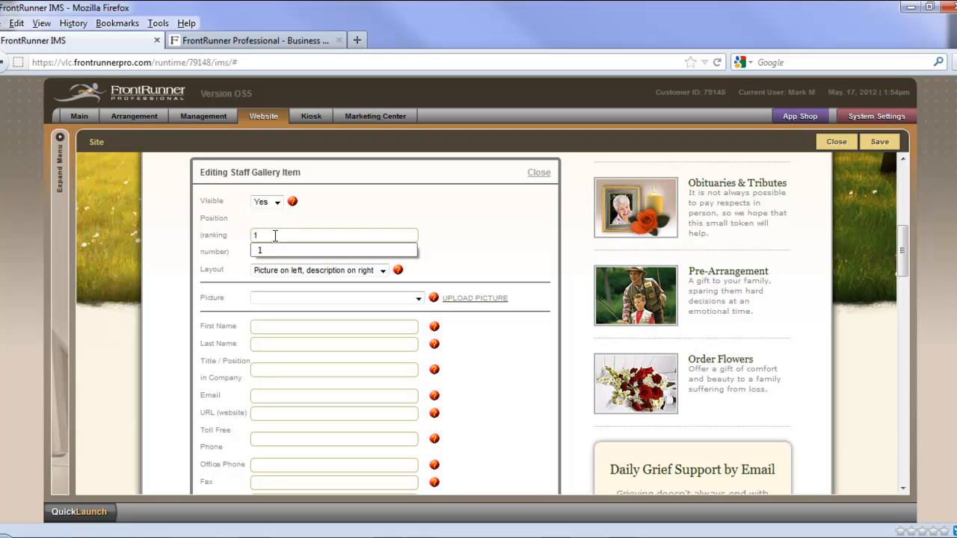
pyautogui.click(282, 252)
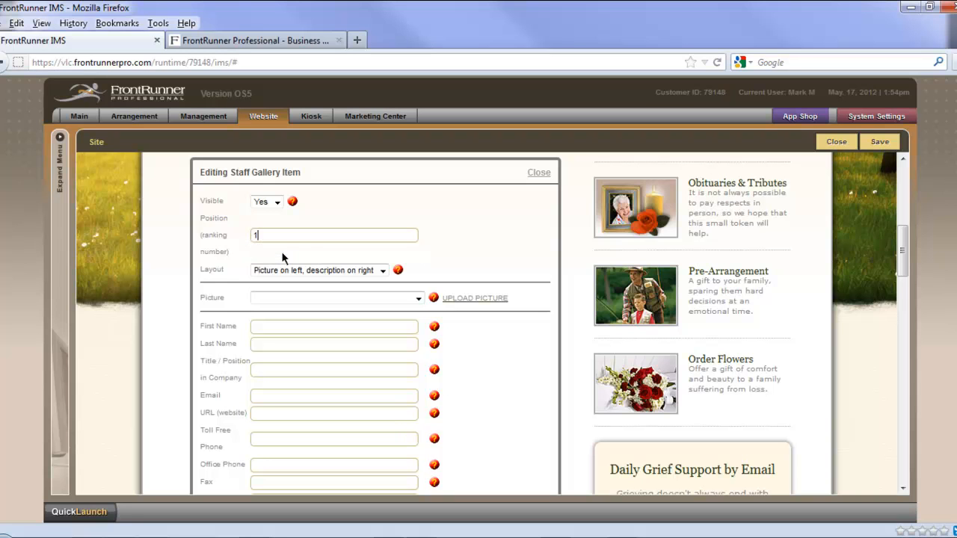
# Step: Check the layout choices for the staff entry and read the Staff Listing Layout help text
pyautogui.scroll(-1, 449, 260)
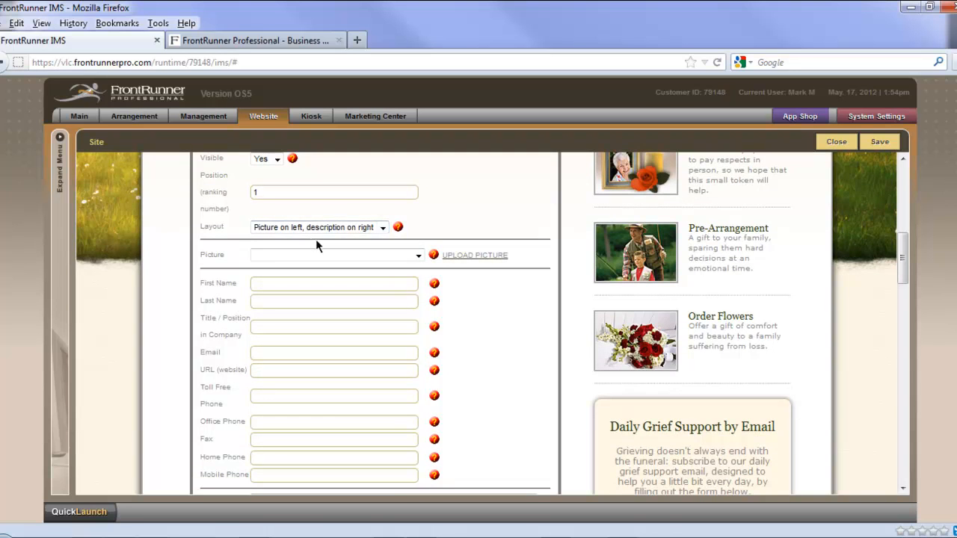
pyautogui.click(383, 230)
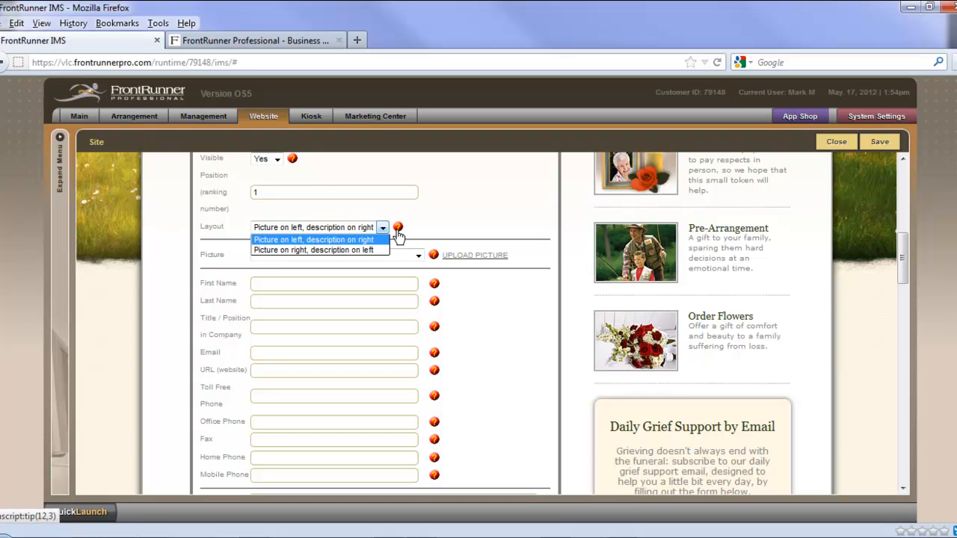
pyautogui.click(397, 230)
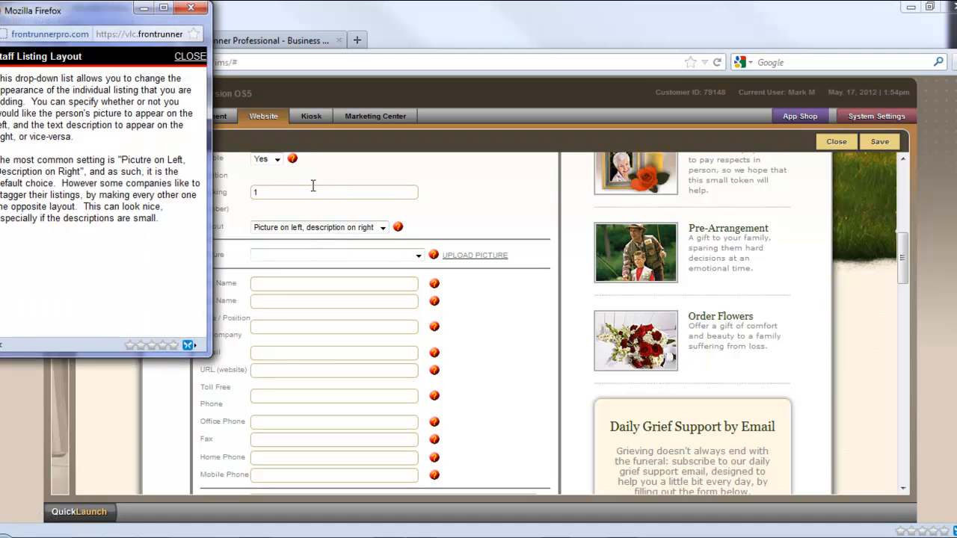
pyautogui.moveTo(210, 347); pyautogui.dragTo(321, 348)
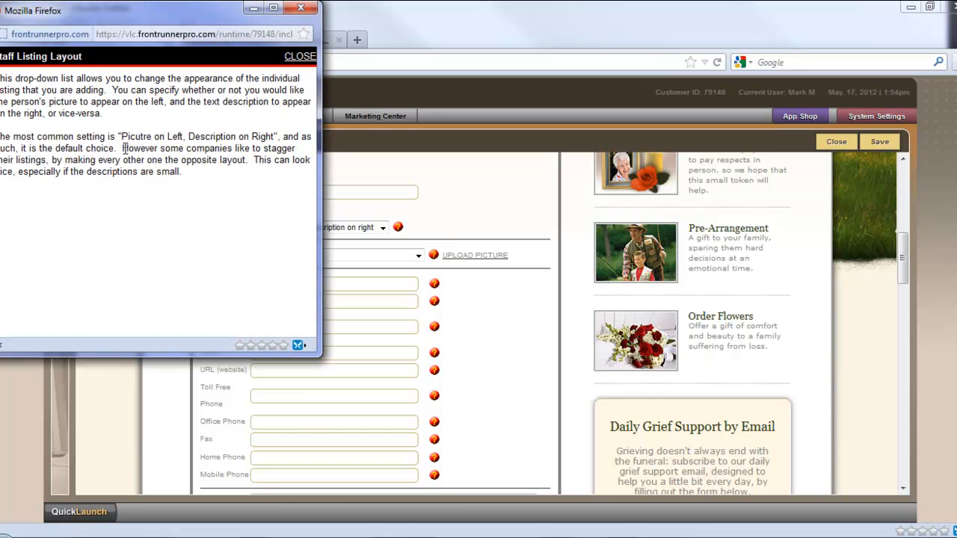
pyautogui.click(299, 59)
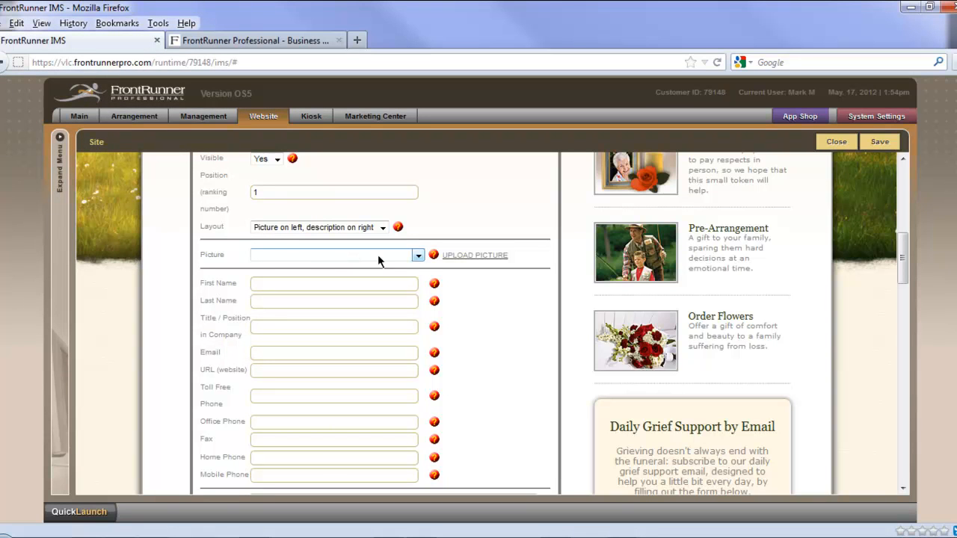
# Step: Browse the stored pictures, and upload kevin3 from the Training Photos folder as the staff entry's picture
pyautogui.click(417, 255)
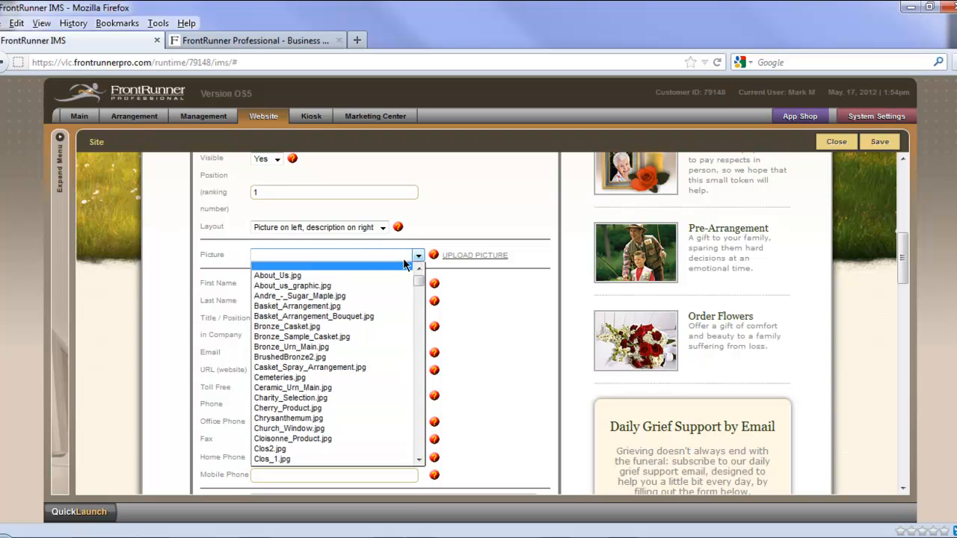
pyautogui.scroll(-4, 380, 289)
pyautogui.scroll(-5, 379, 298)
pyautogui.scroll(-2, 375, 307)
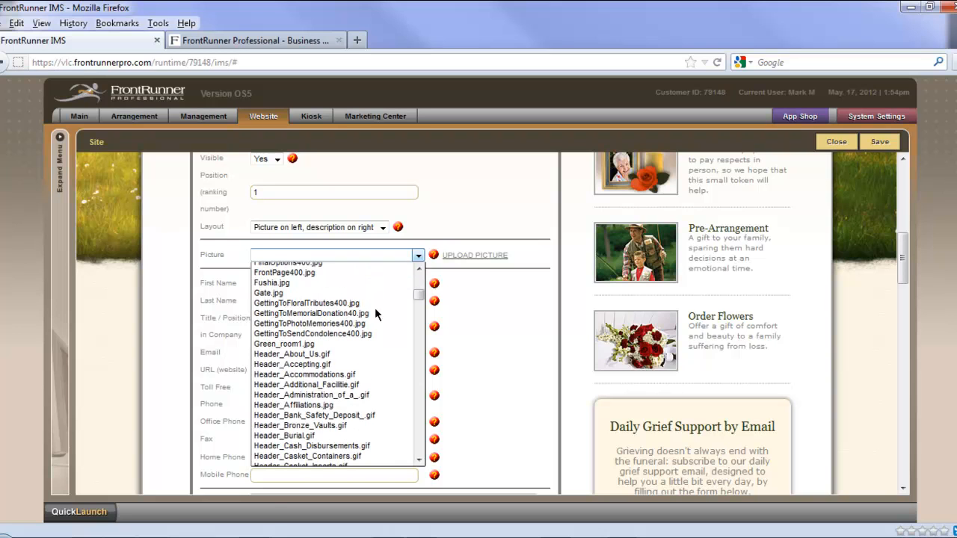
pyautogui.click(485, 261)
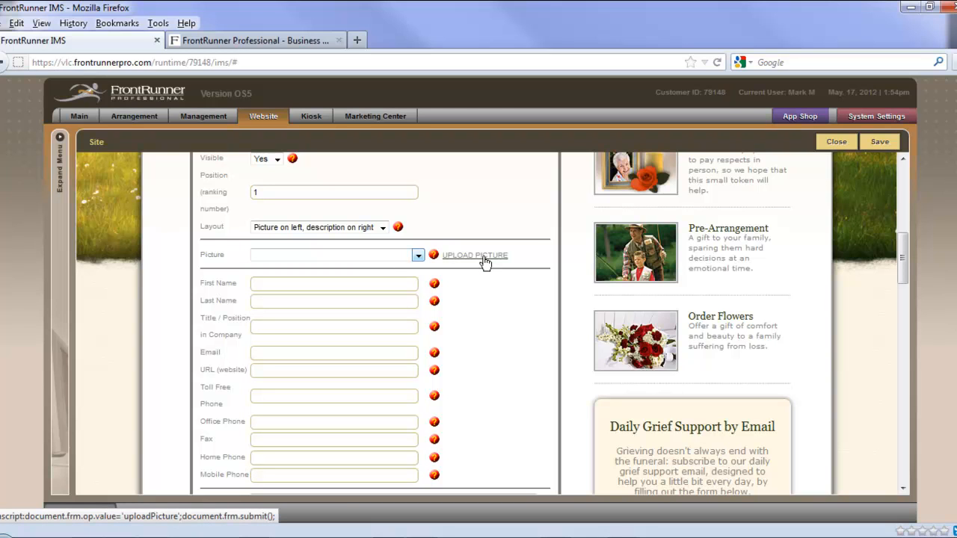
pyautogui.click(485, 261)
pyautogui.scroll(-4, 502, 415)
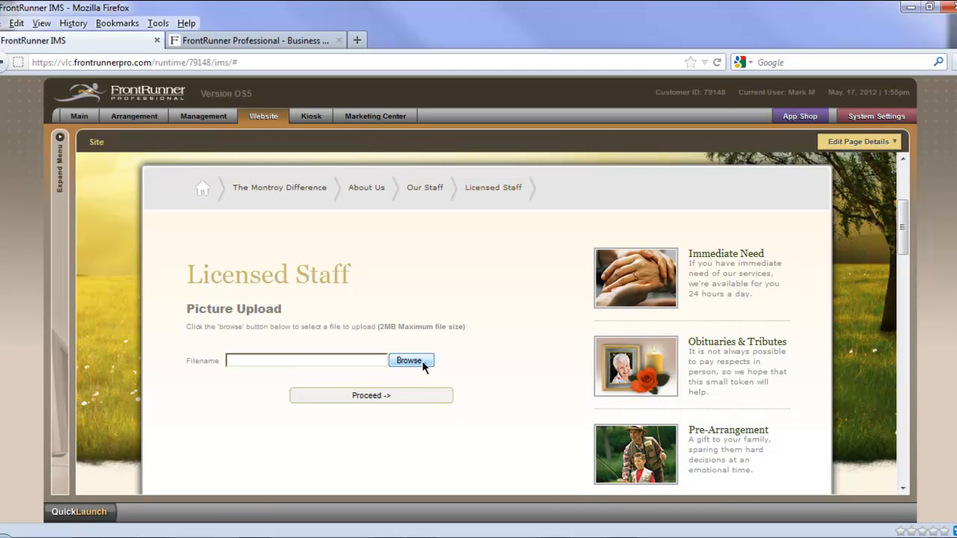
pyautogui.click(419, 362)
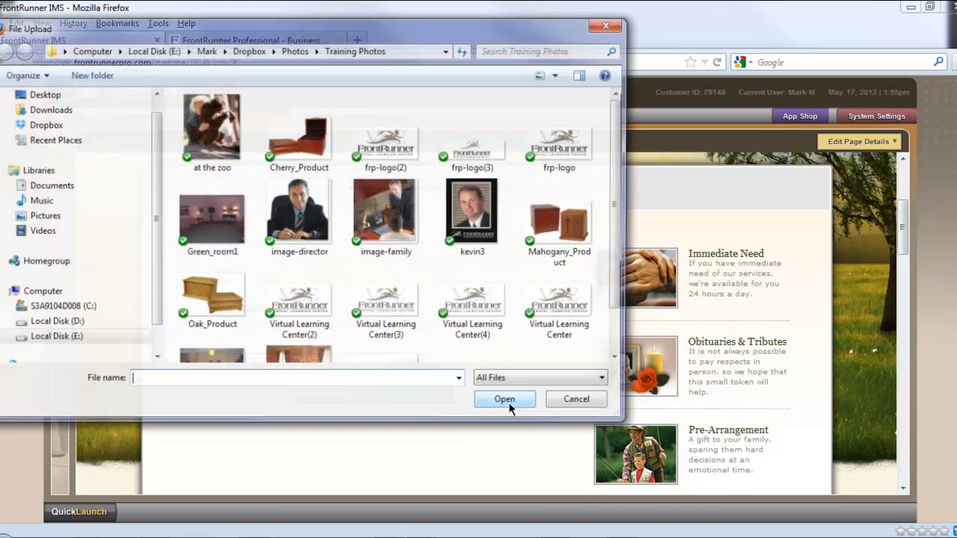
pyautogui.click(470, 213)
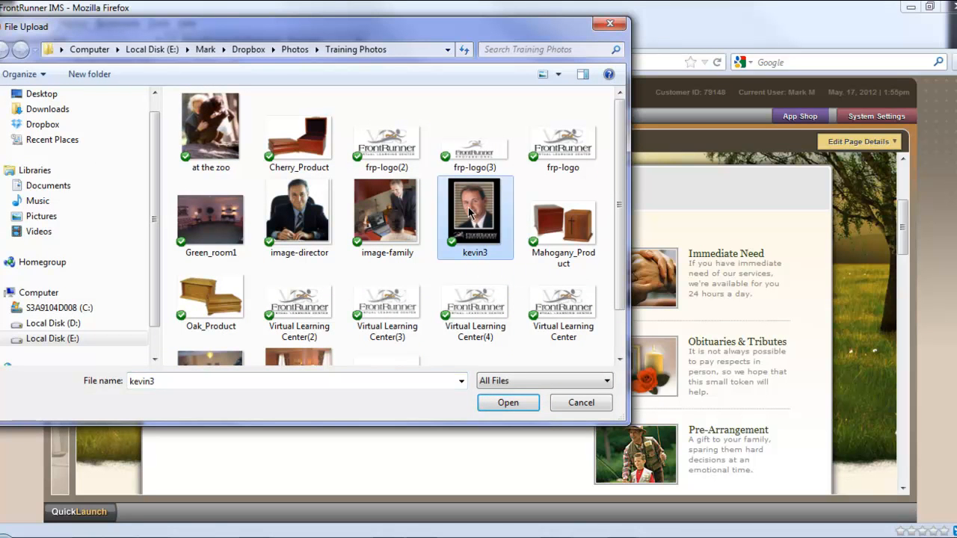
pyautogui.click(495, 403)
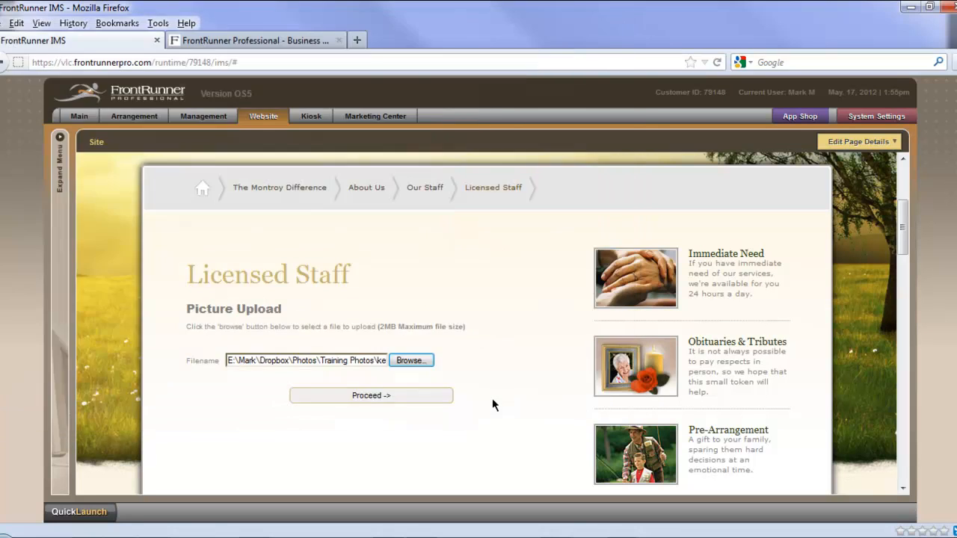
pyautogui.click(373, 393)
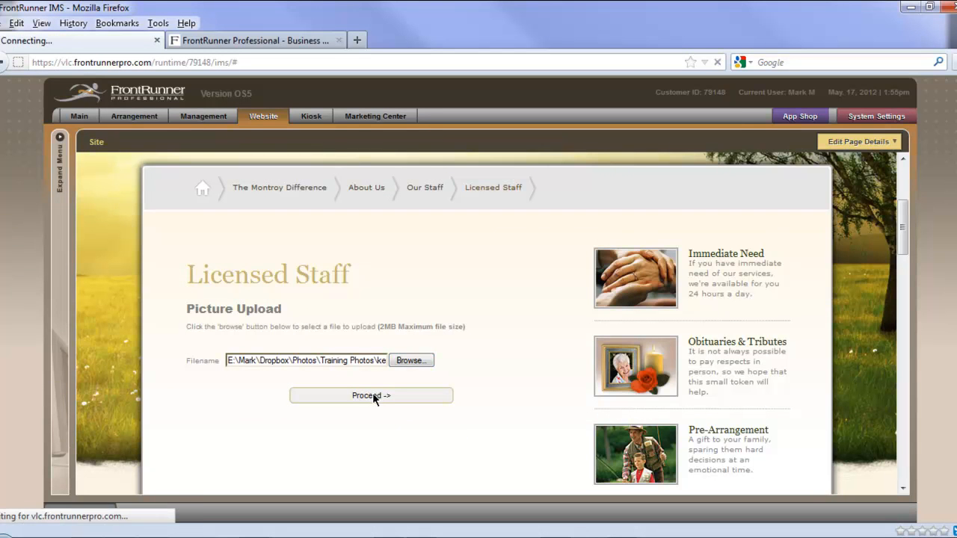
# Step: Enter the staff member's first name and last name, and set the title to Funeral Director
pyautogui.scroll(-7, 446, 426)
pyautogui.scroll(-3, 460, 423)
pyautogui.scroll(-4, 509, 411)
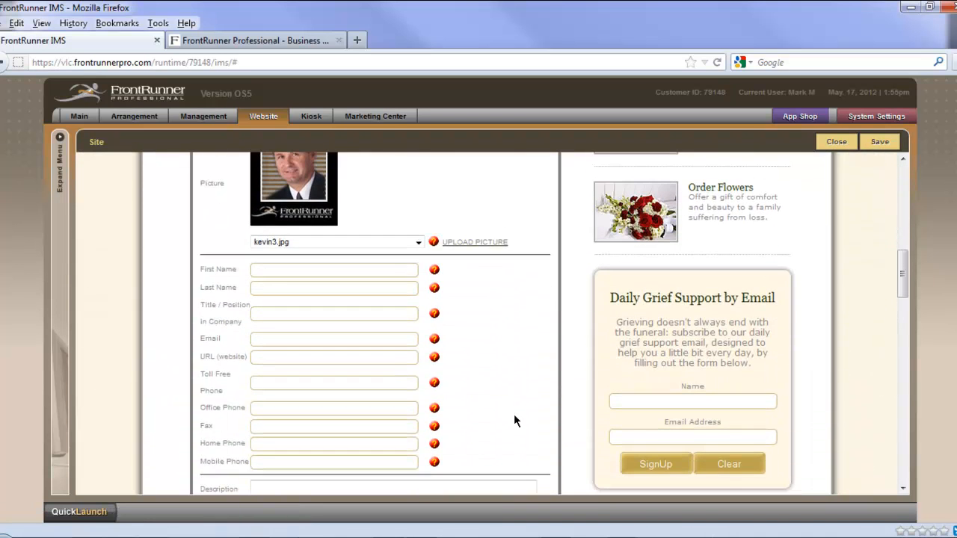
pyautogui.click(375, 269)
pyautogui.press('Tab')
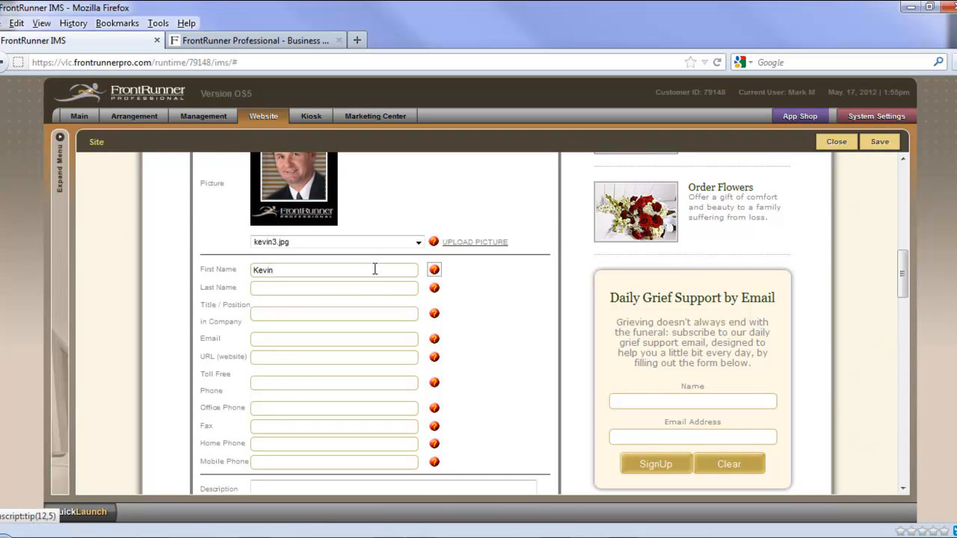
pyautogui.click(373, 282)
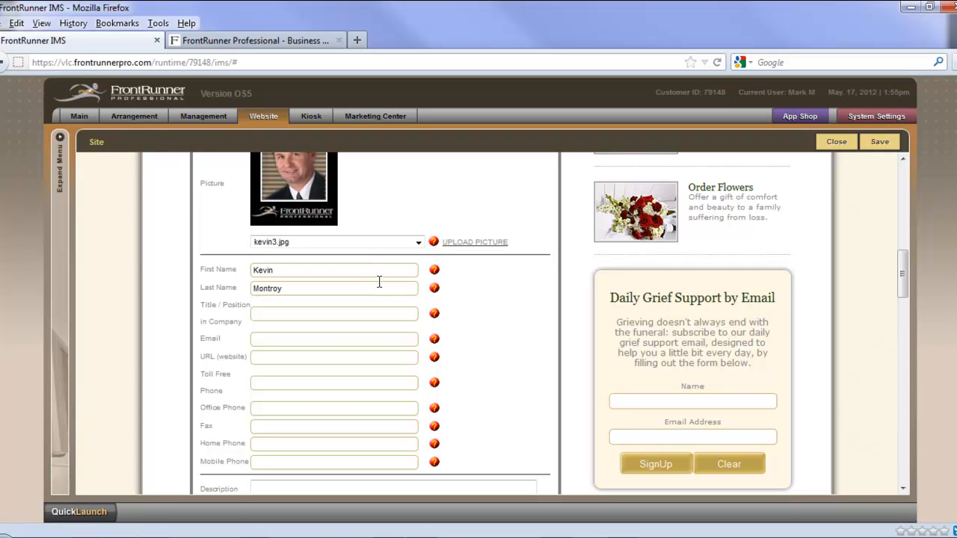
pyautogui.press('Tab')
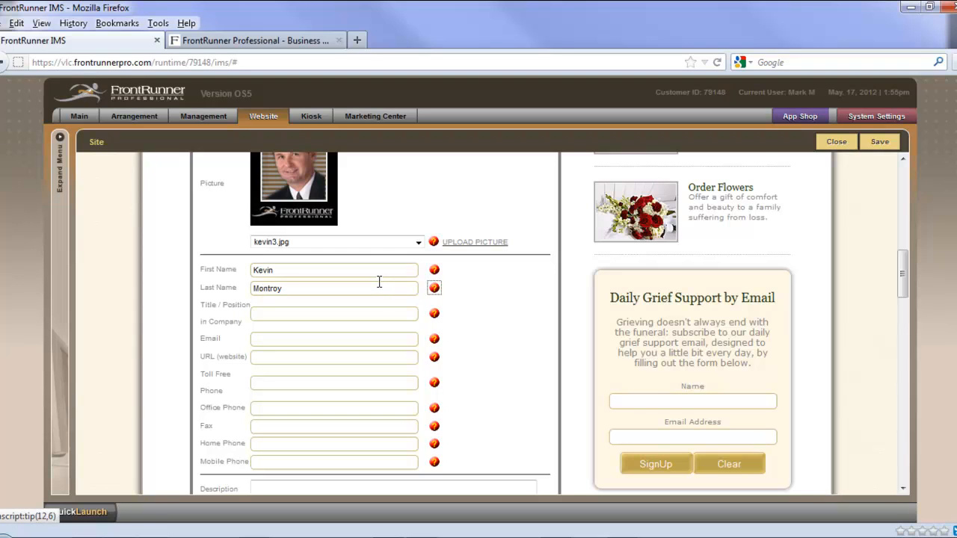
pyautogui.click(375, 314)
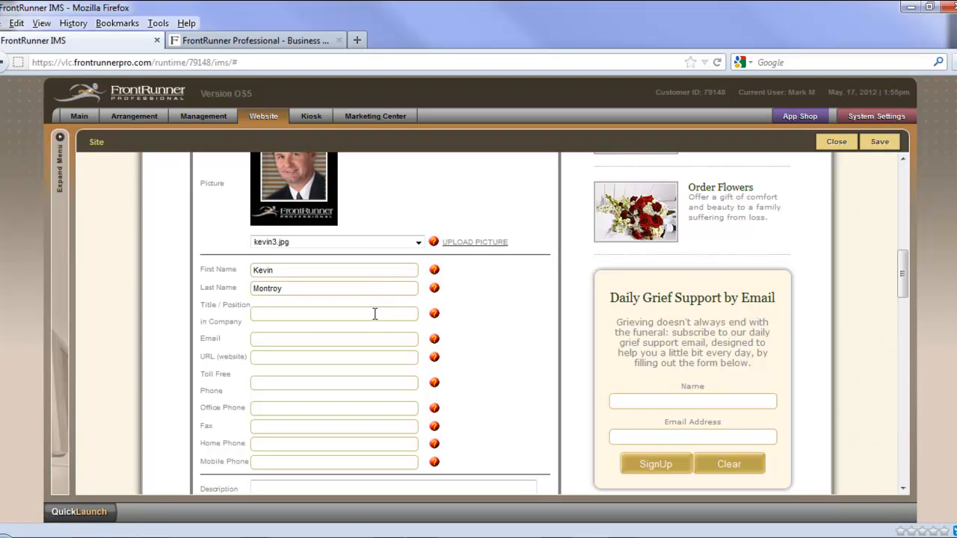
pyautogui.write('Funeral Director')
# Step: Fill in the staff member's e-mail address and leave the website and fax fields empty
pyautogui.click(304, 338)
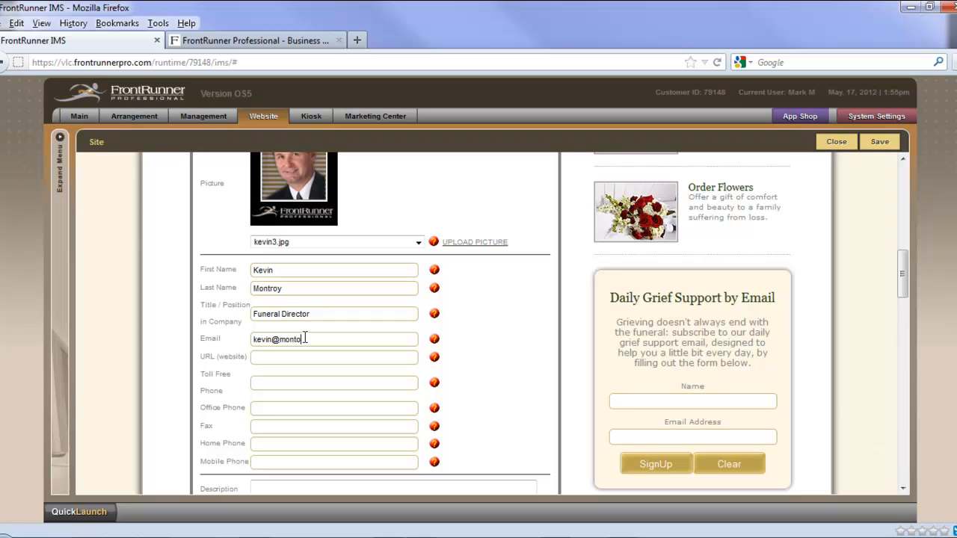
pyautogui.click(292, 357)
pyautogui.click(297, 425)
# Step: Enter "Third generation funeral director." as the staff member's description
pyautogui.scroll(-1, 299, 426)
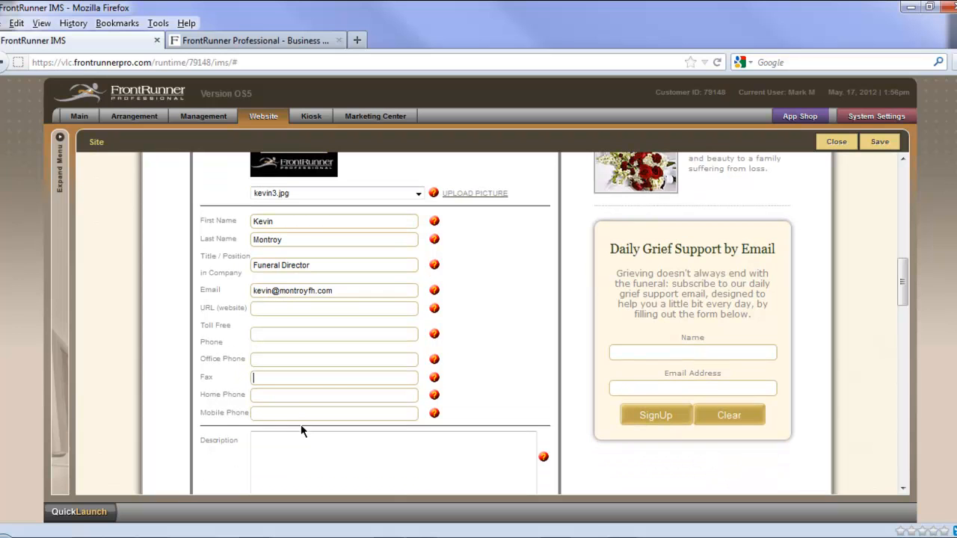
pyautogui.click(342, 434)
pyautogui.scroll(-1, 342, 434)
pyautogui.write('T')
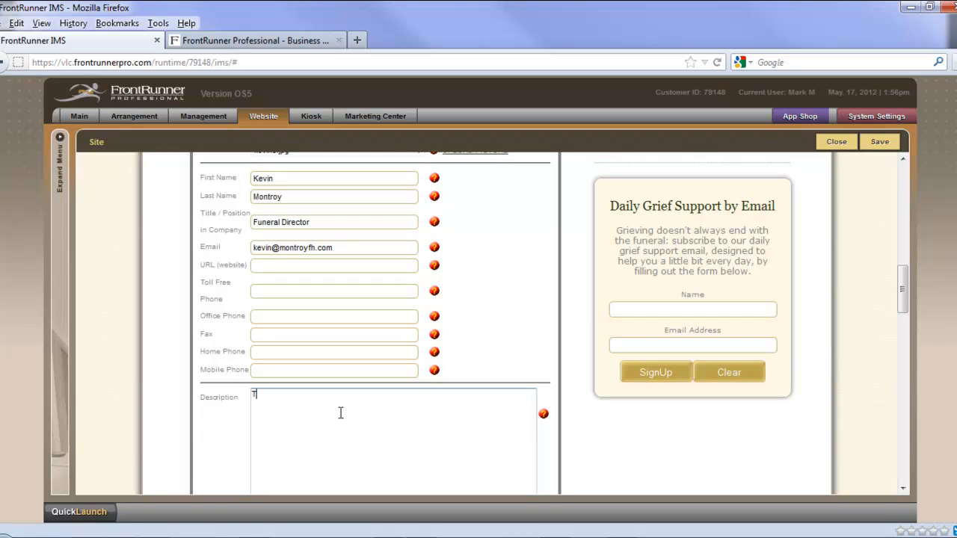
pyautogui.write('hird generation funeral director.')
pyautogui.scroll(-3, 404, 425)
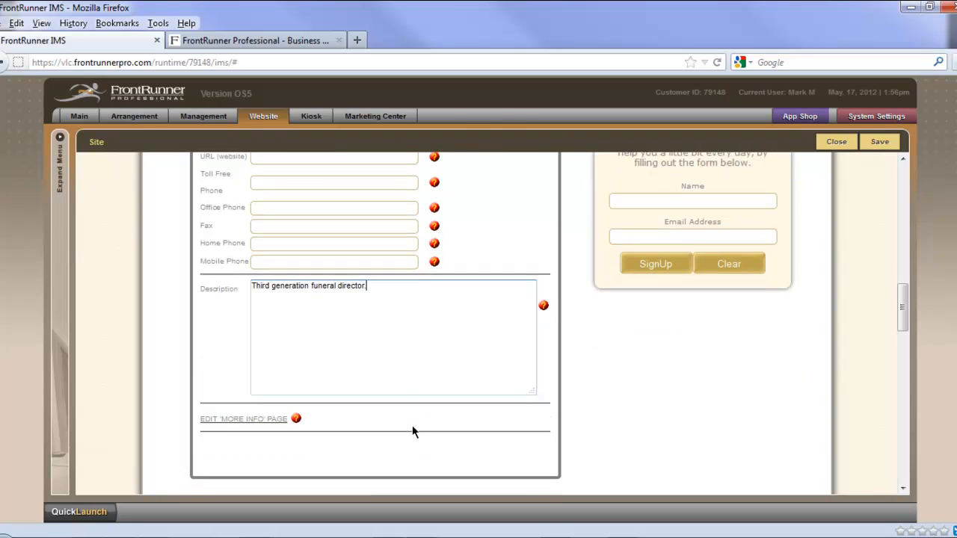
# Step: Open the staff entry's More Info page editor, close it without adding content, and review the entry on the Licensed Staff page
pyautogui.scroll(-1, 412, 425)
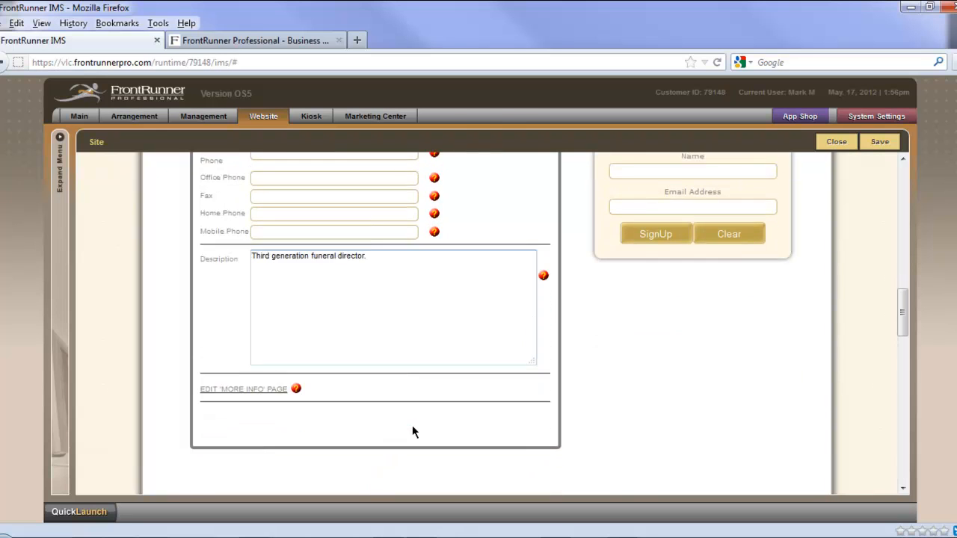
pyautogui.click(272, 394)
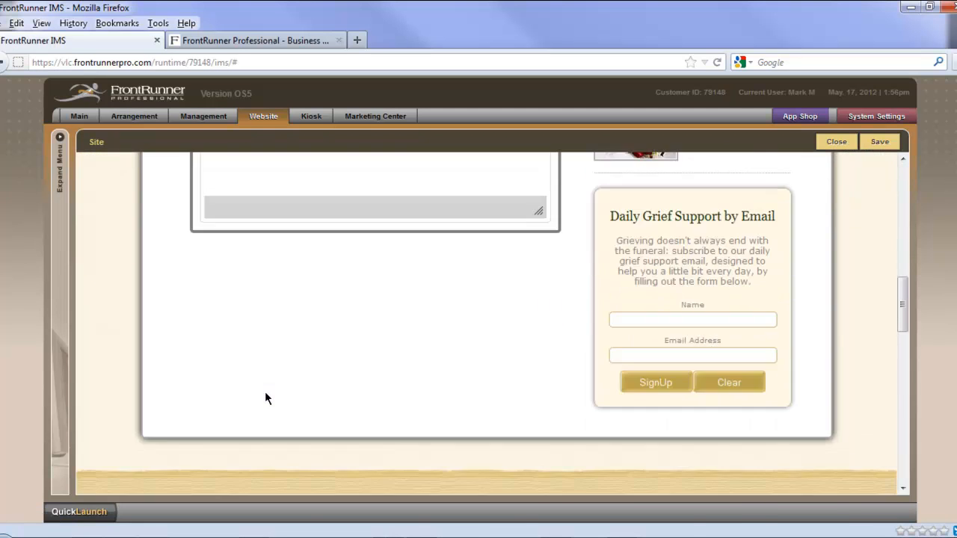
pyautogui.scroll(2, 265, 390)
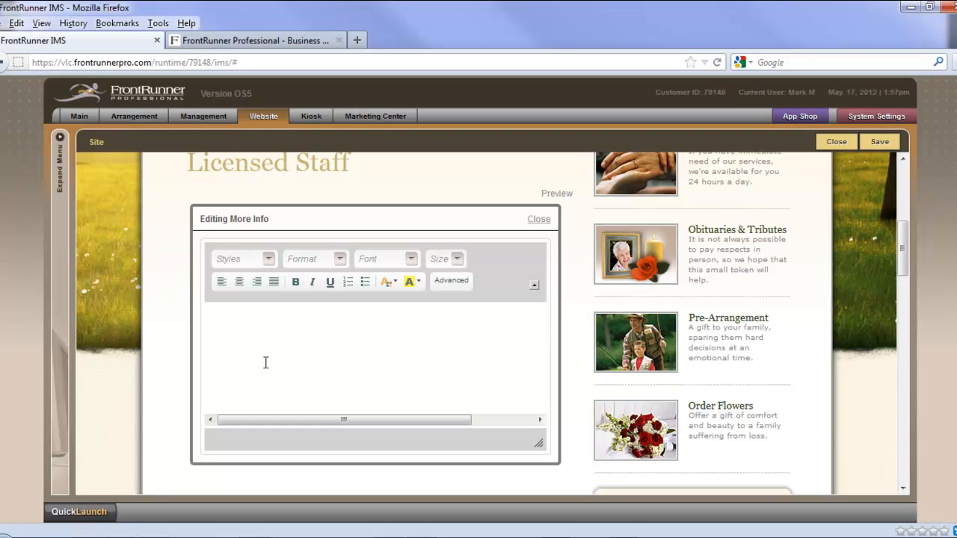
pyautogui.click(539, 221)
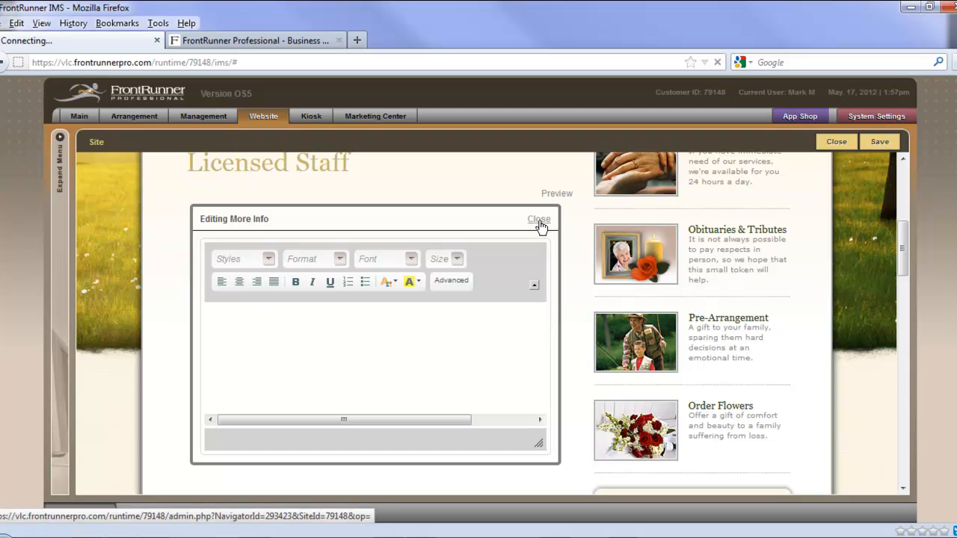
pyautogui.scroll(-8, 486, 342)
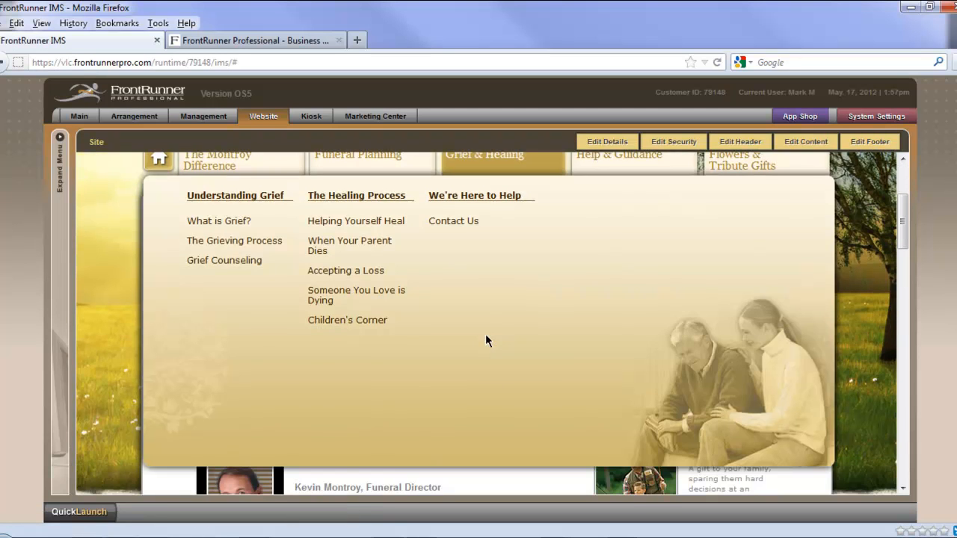
pyautogui.scroll(2, 503, 359)
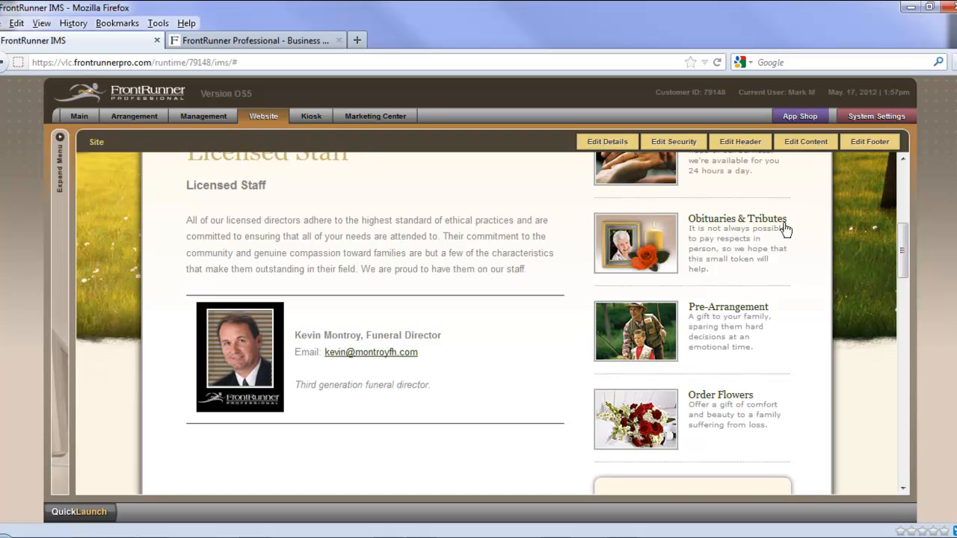
pyautogui.scroll(-3, 525, 364)
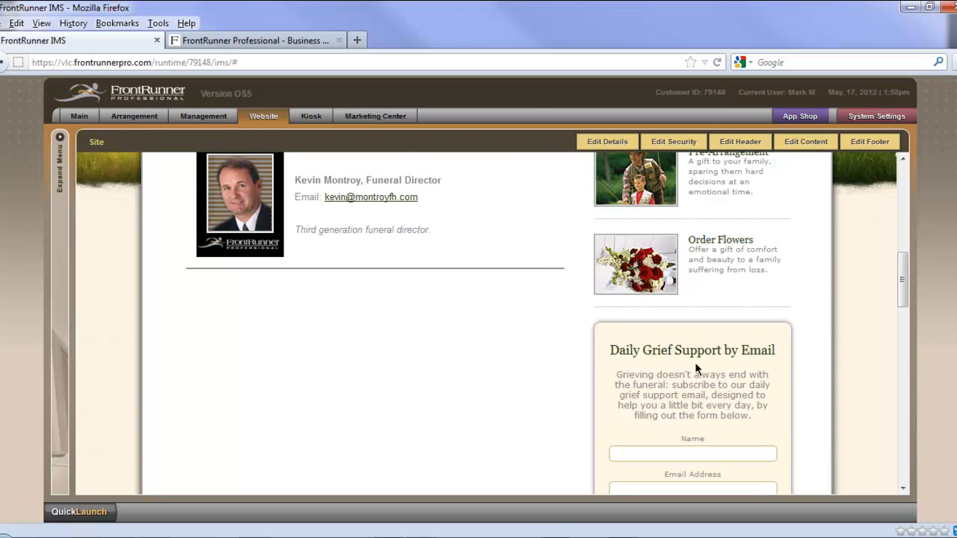
pyautogui.scroll(7, 809, 364)
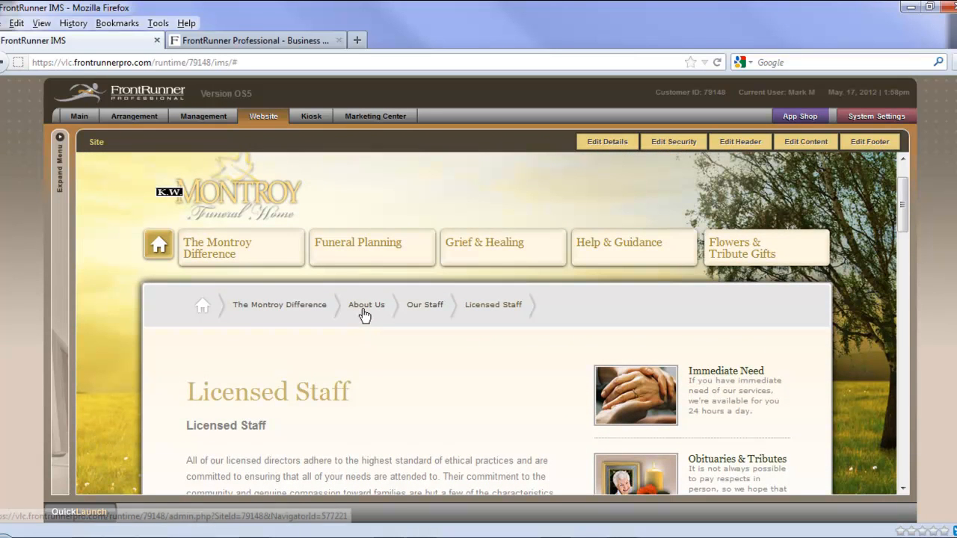
# Step: Go to the Our Facilities page under About Us and read through its text down to the feature pictures note
pyautogui.click(365, 314)
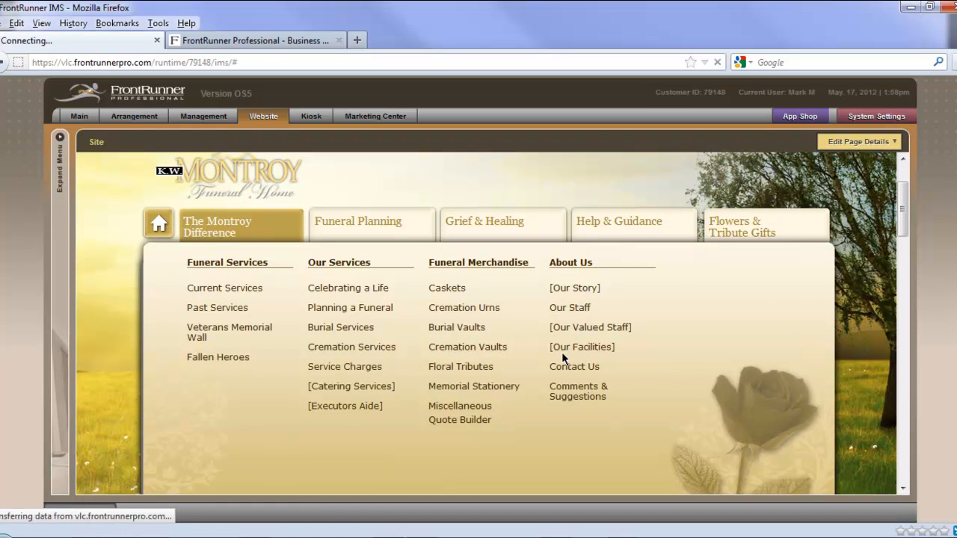
pyautogui.scroll(-5, 842, 418)
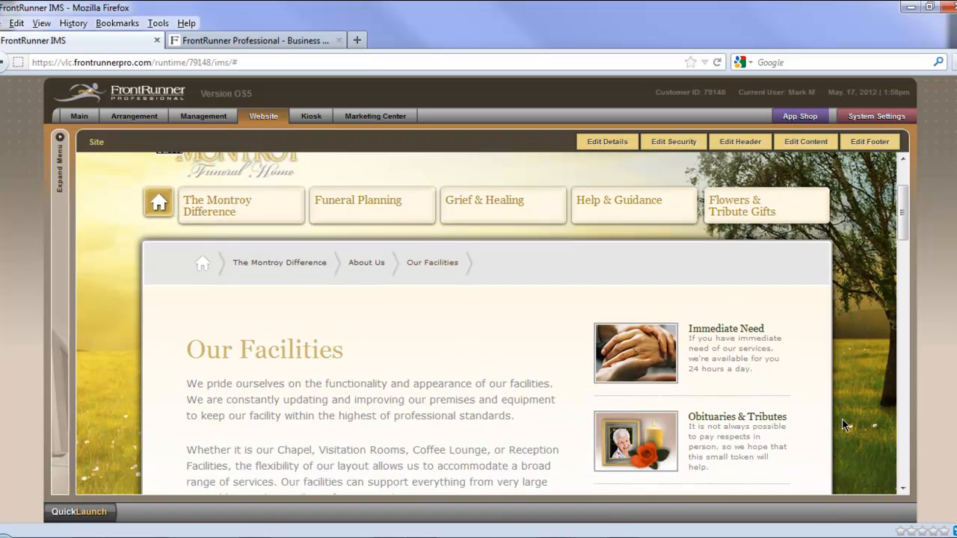
pyautogui.scroll(-1, 844, 424)
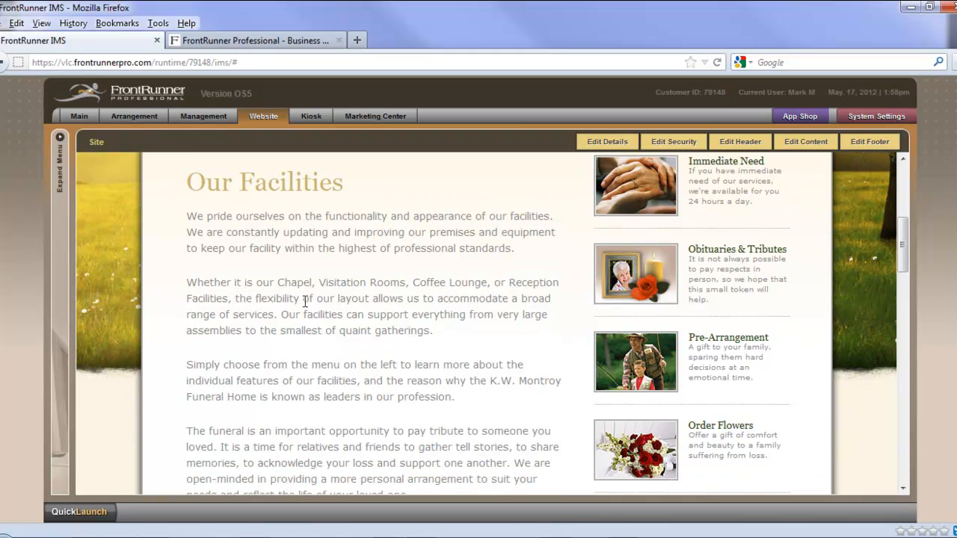
pyautogui.scroll(-4, 464, 294)
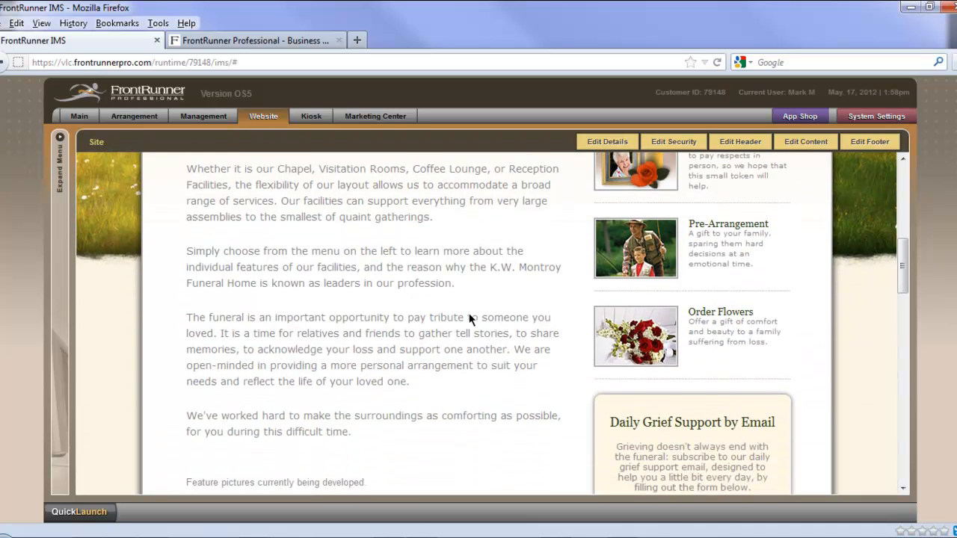
pyautogui.scroll(-2, 469, 313)
pyautogui.scroll(3, 471, 319)
pyautogui.scroll(-3, 471, 319)
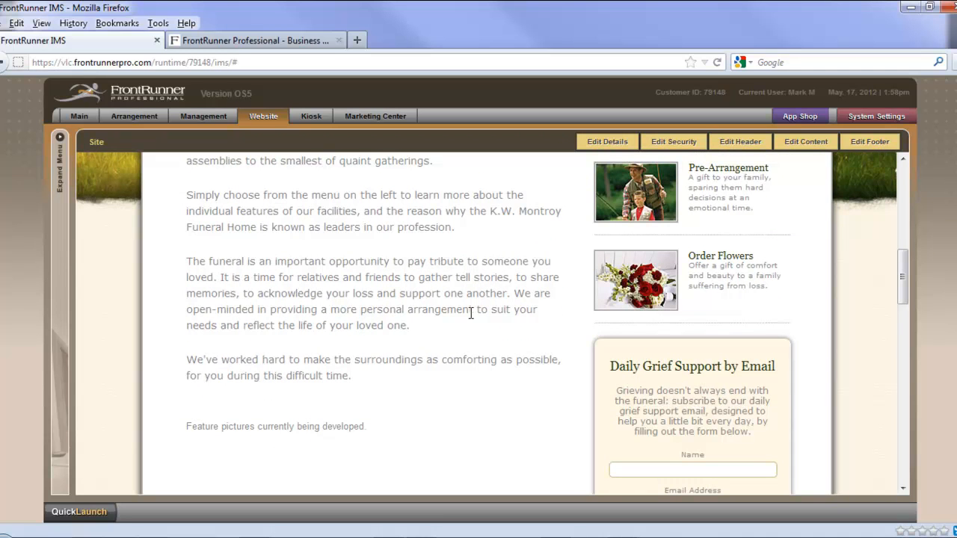
pyautogui.scroll(1, 471, 314)
pyautogui.scroll(-3, 474, 315)
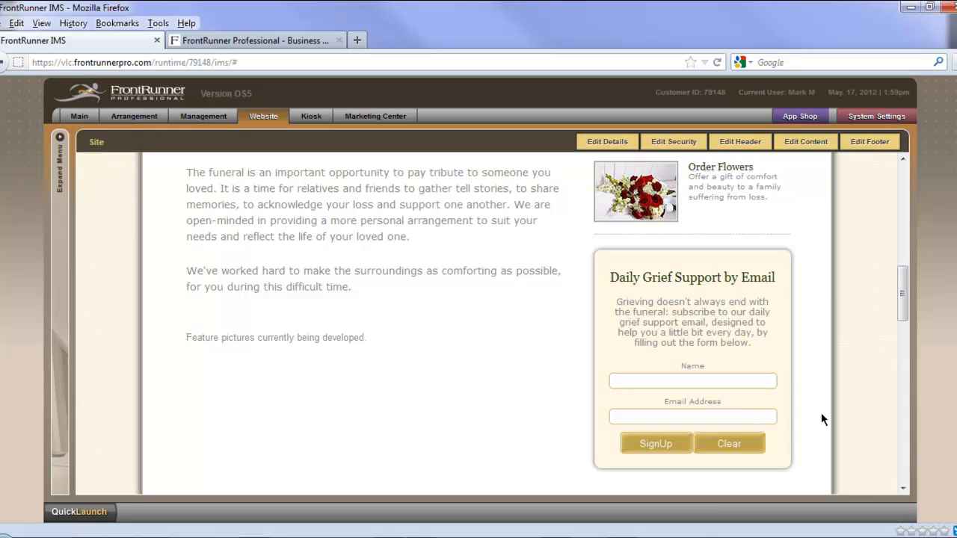
pyautogui.scroll(4, 821, 413)
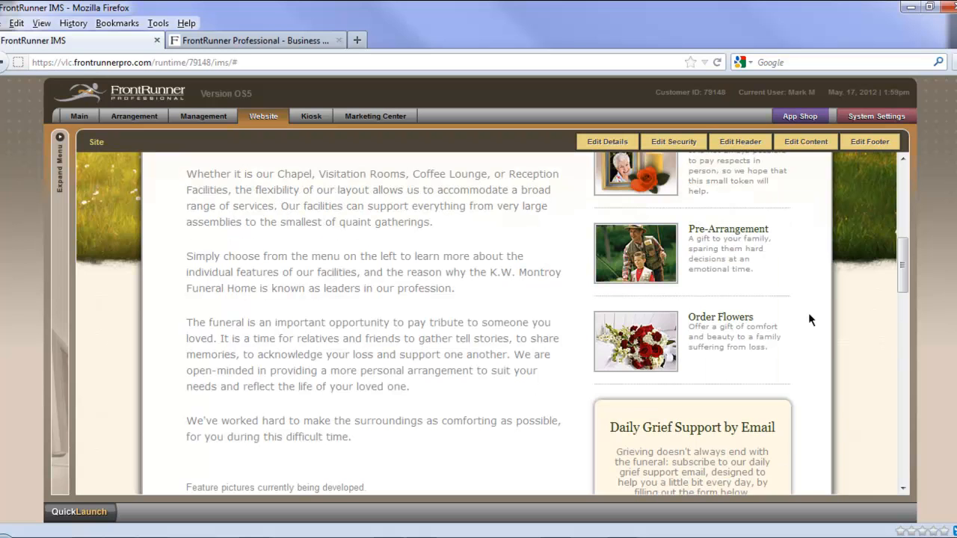
# Step: Edit the Our Facilities page's content, create a new item in its picture gallery, and set the item's position to 1
pyautogui.click(800, 147)
pyautogui.scroll(-6, 859, 347)
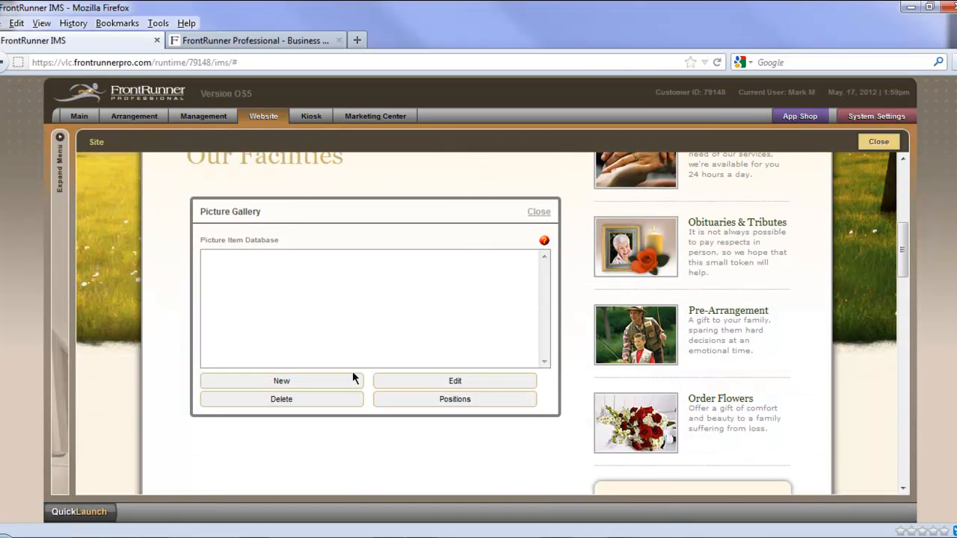
pyautogui.click(281, 382)
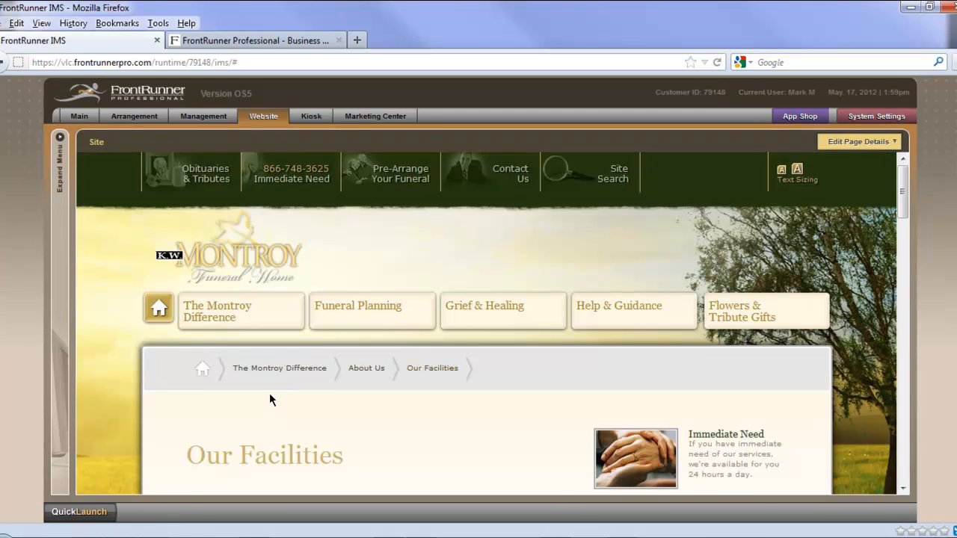
pyautogui.scroll(-3, 269, 392)
pyautogui.scroll(-3, 268, 400)
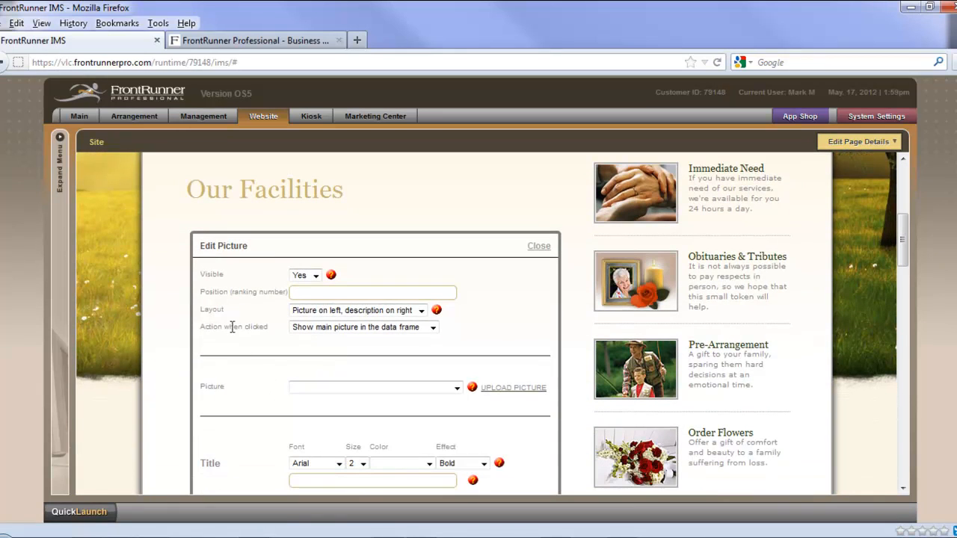
pyautogui.click(305, 293)
pyautogui.write('1')
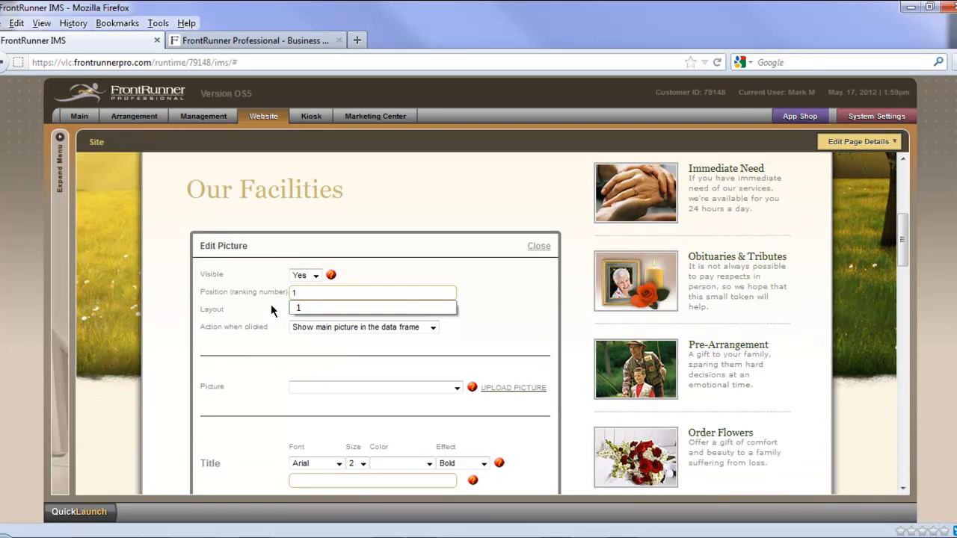
# Step: Review the picture's click-action choices and select "Show main picture in the data frame"
pyautogui.scroll(-1, 277, 313)
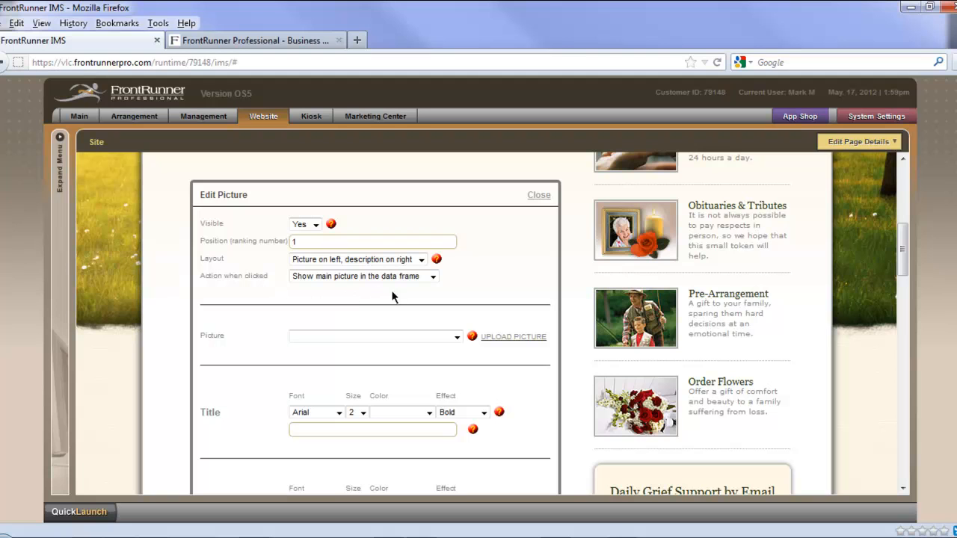
pyautogui.click(434, 277)
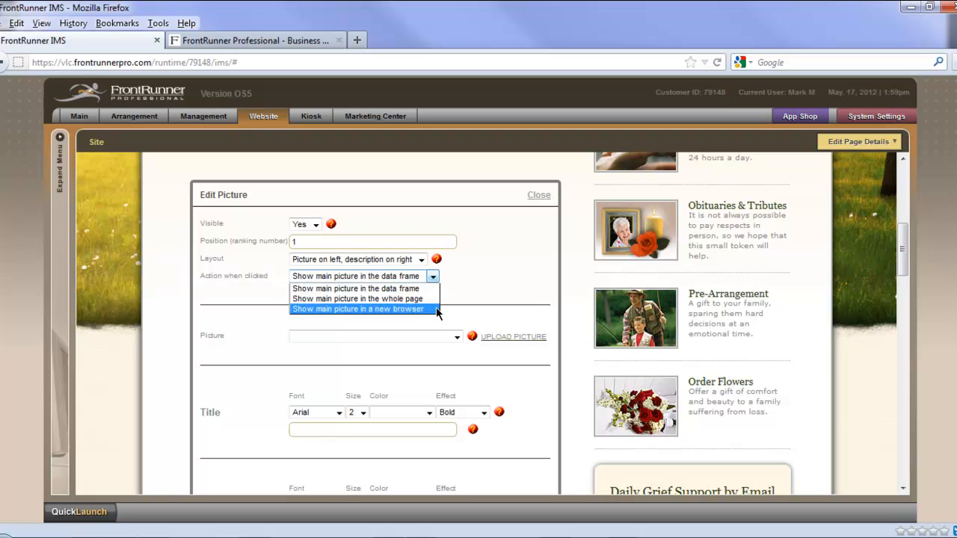
pyautogui.click(434, 289)
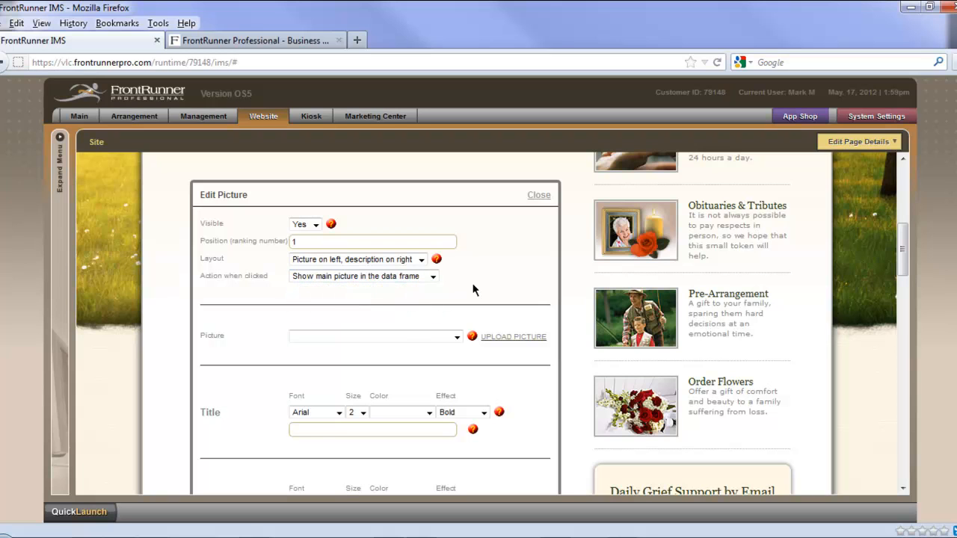
# Step: Look at the stored pictures, and upload visitation003 from the Training Photos folder as the gallery item's picture
pyautogui.scroll(-1, 268, 323)
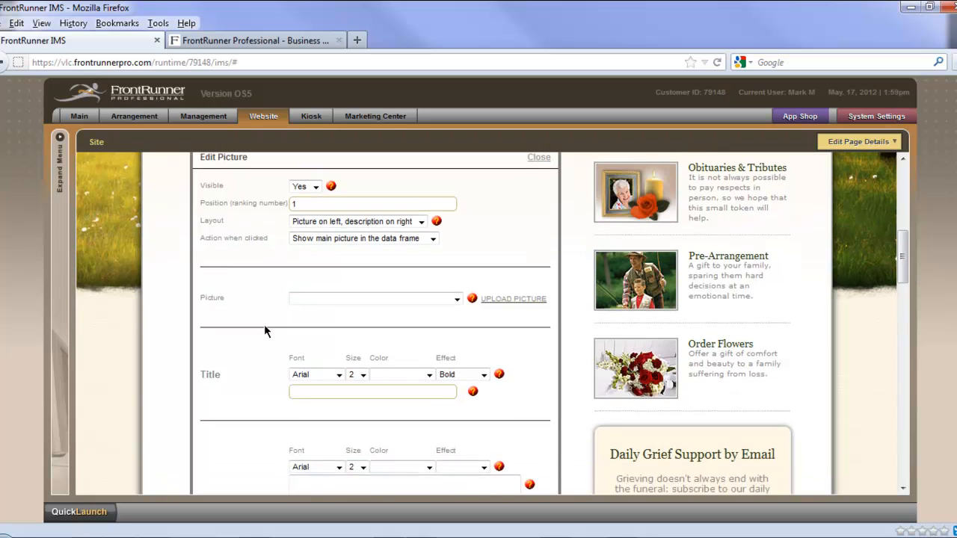
pyautogui.click(453, 289)
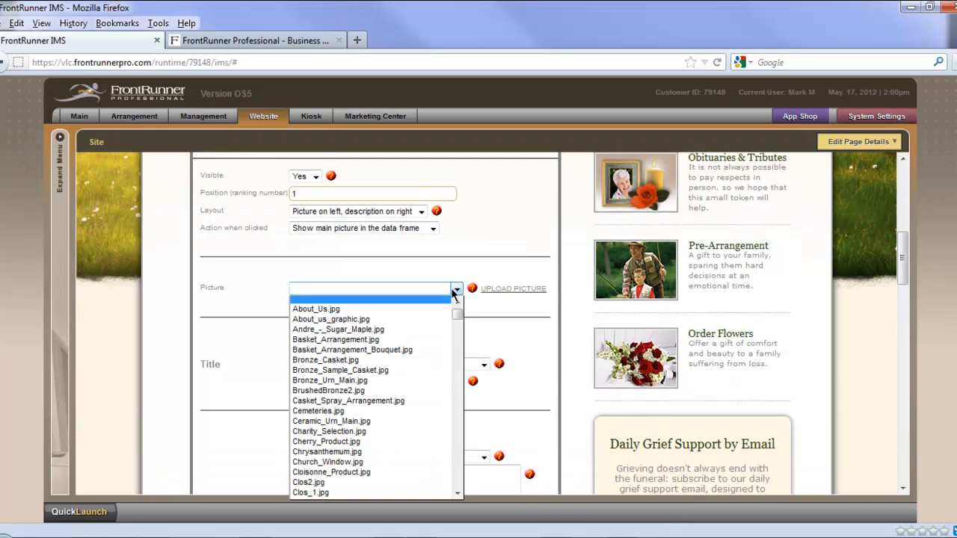
pyautogui.click(455, 290)
pyautogui.click(516, 290)
pyautogui.scroll(-5, 364, 476)
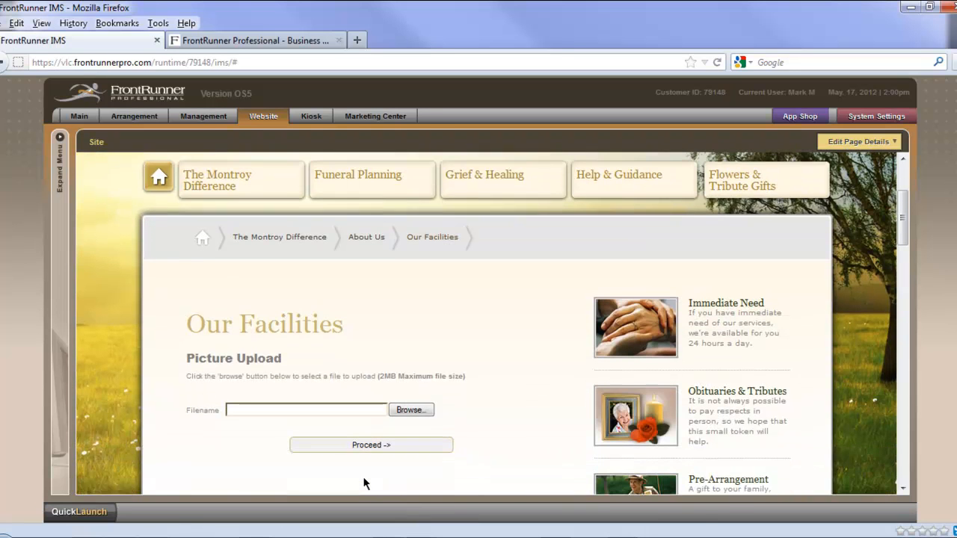
pyautogui.scroll(-1, 364, 474)
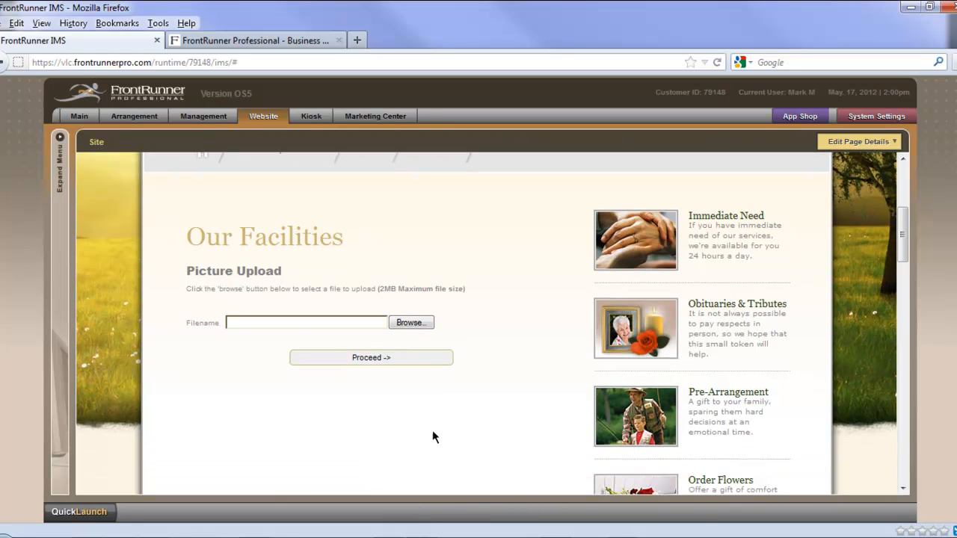
pyautogui.click(413, 323)
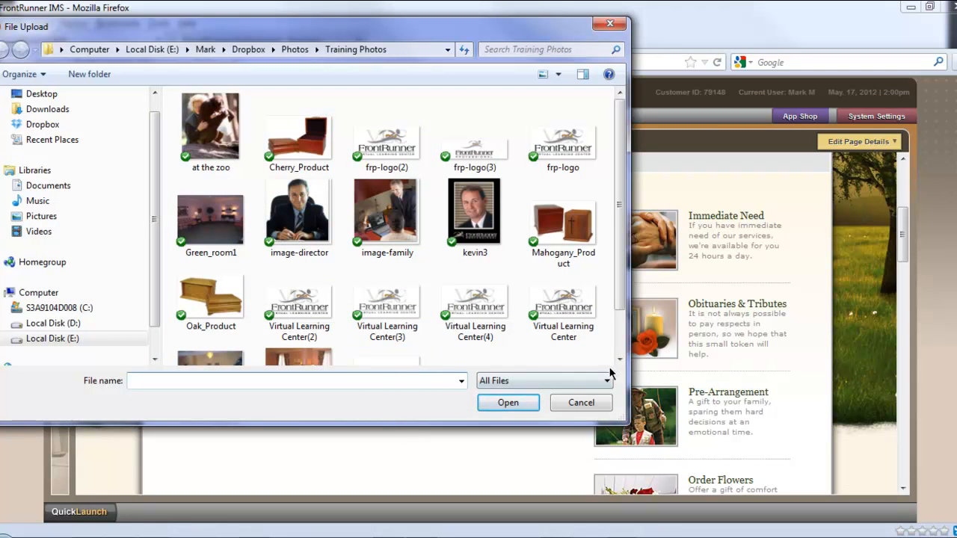
pyautogui.moveTo(620, 302); pyautogui.dragTo(617, 344)
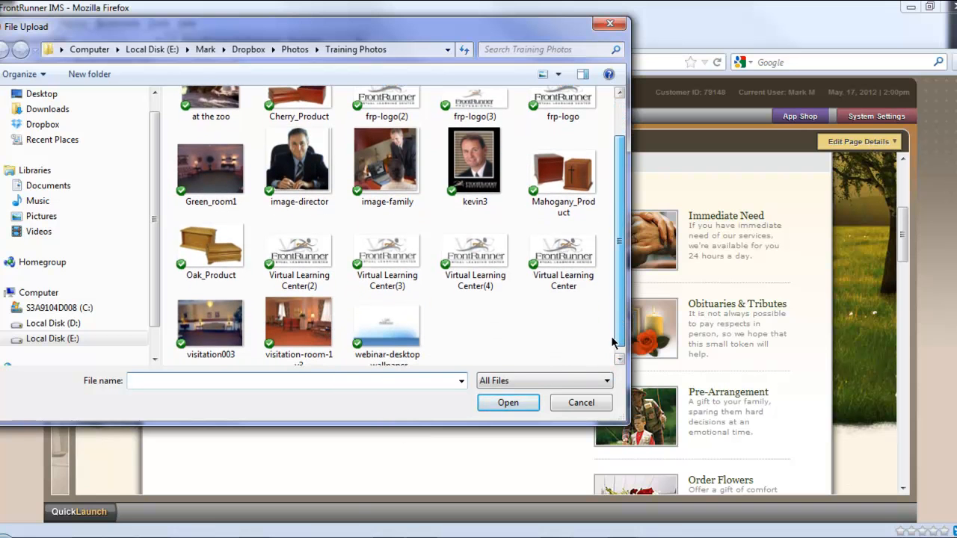
pyautogui.click(215, 332)
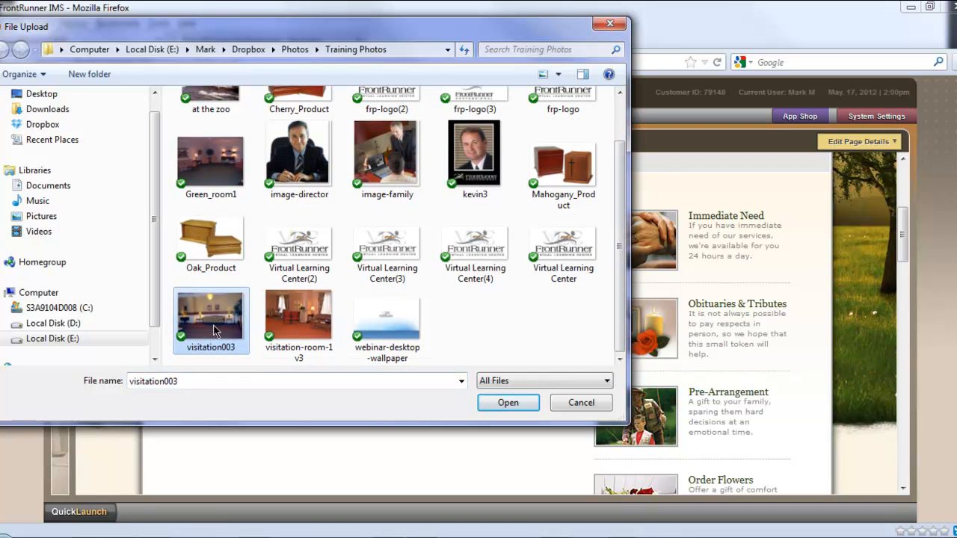
pyautogui.click(507, 401)
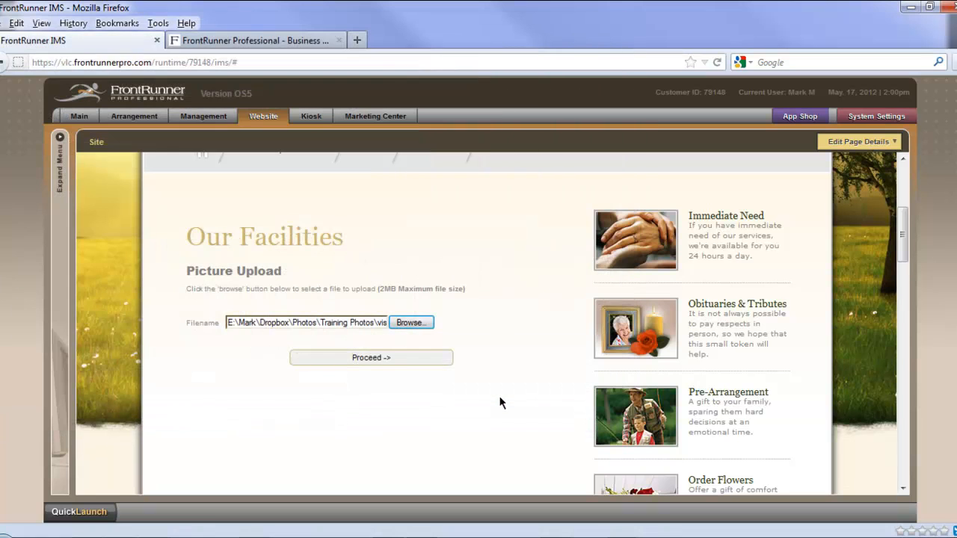
pyautogui.click(371, 359)
# Step: Title the gallery picture "Visitation Room" and set the title's font to Times at size 4
pyautogui.scroll(-5, 453, 432)
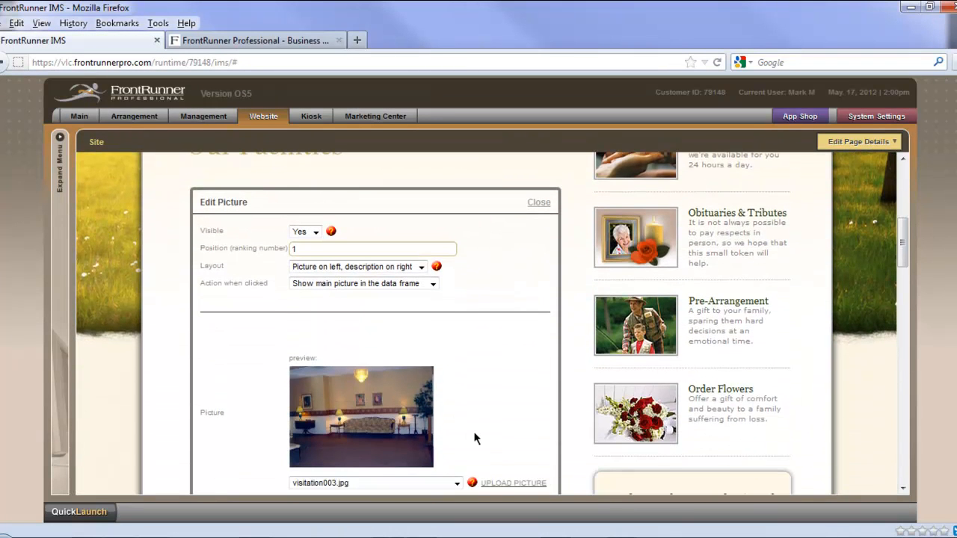
pyautogui.scroll(-3, 453, 432)
pyautogui.scroll(-3, 499, 442)
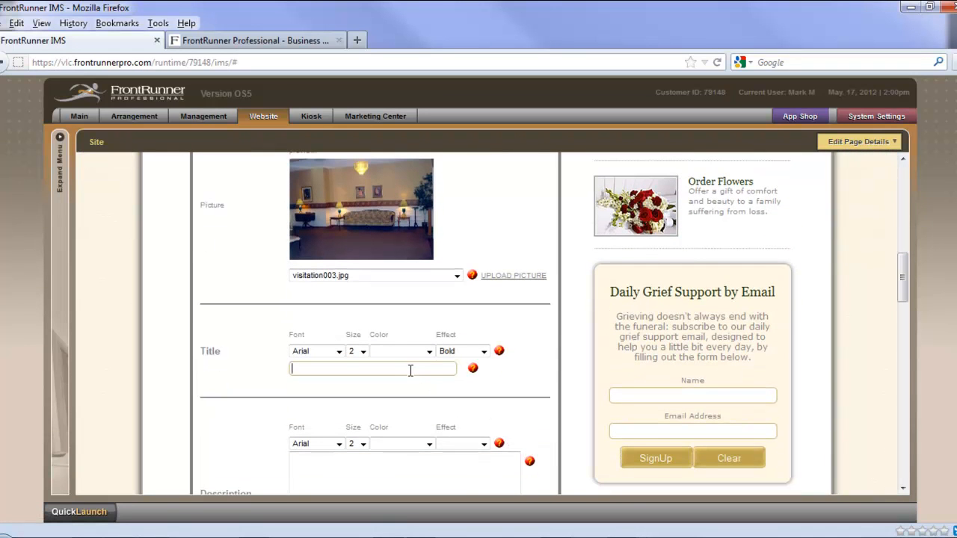
pyautogui.write('Visitation Room')
pyautogui.click(340, 353)
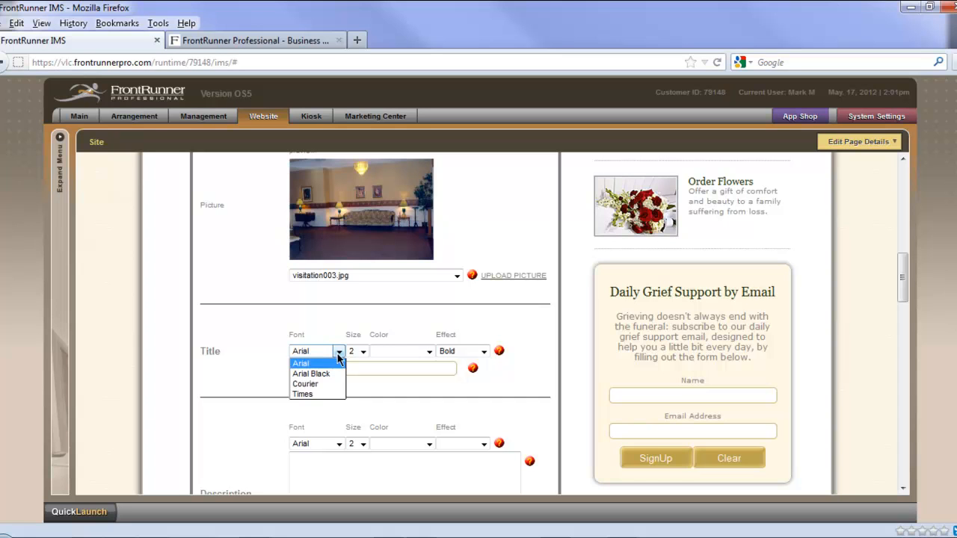
pyautogui.click(333, 394)
pyautogui.click(364, 353)
pyautogui.click(368, 395)
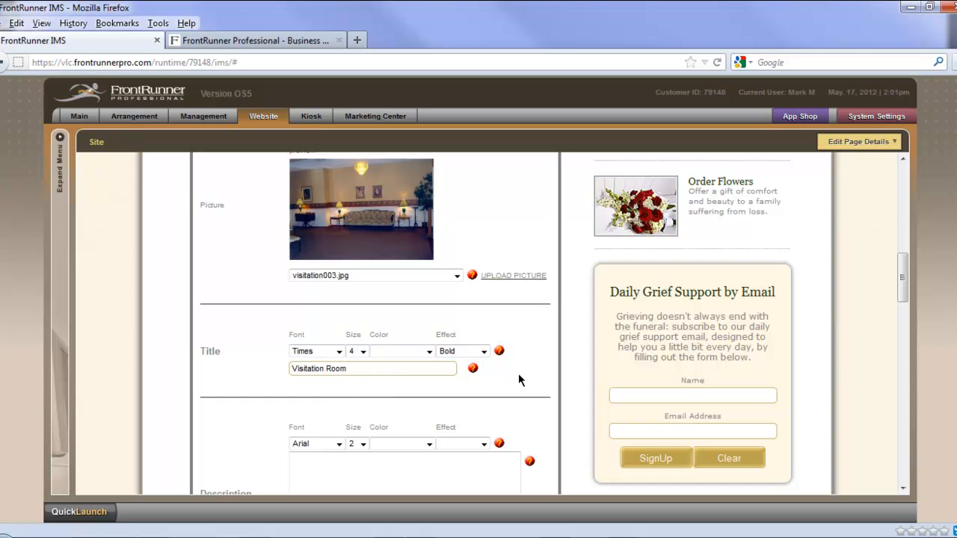
# Step: Set the gallery picture's description font to Times at size 4
pyautogui.scroll(-3, 518, 373)
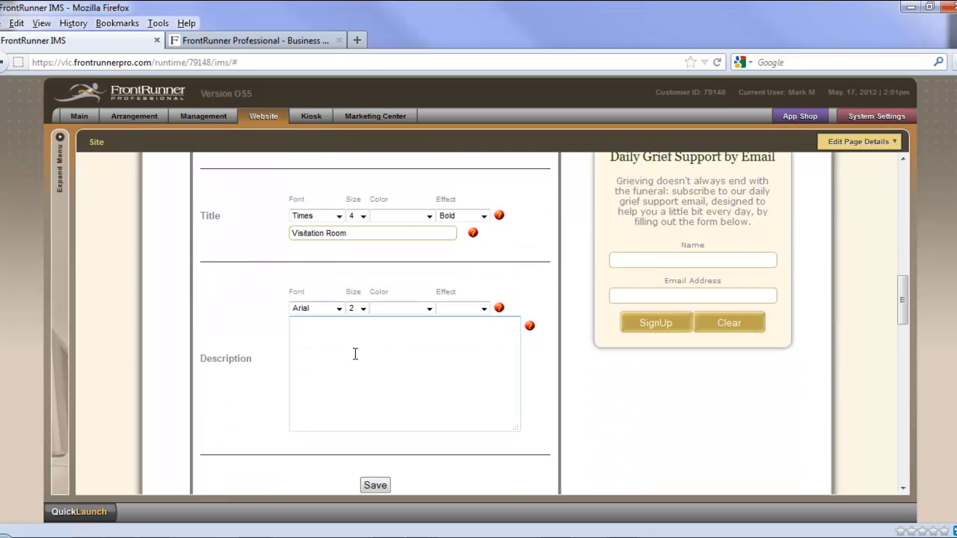
pyautogui.click(339, 308)
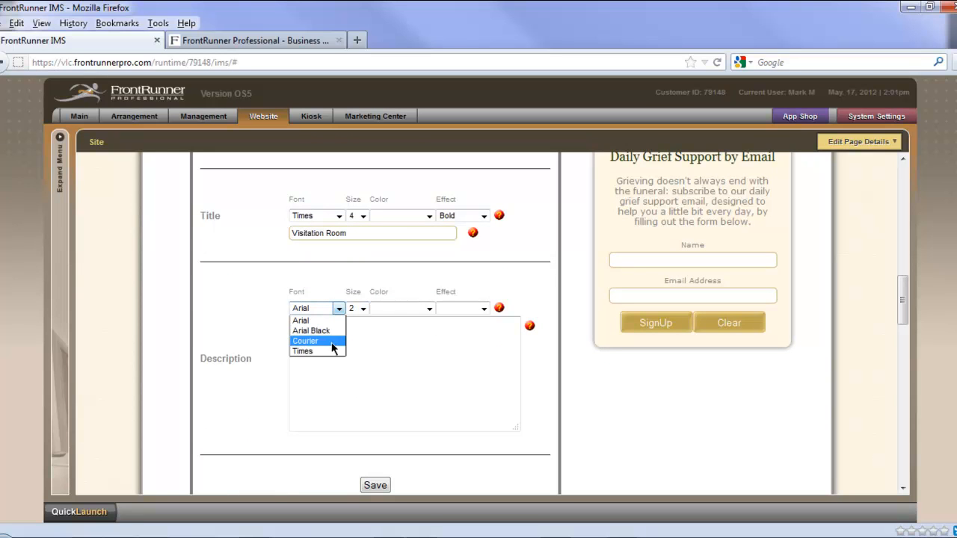
pyautogui.click(335, 351)
pyautogui.click(363, 309)
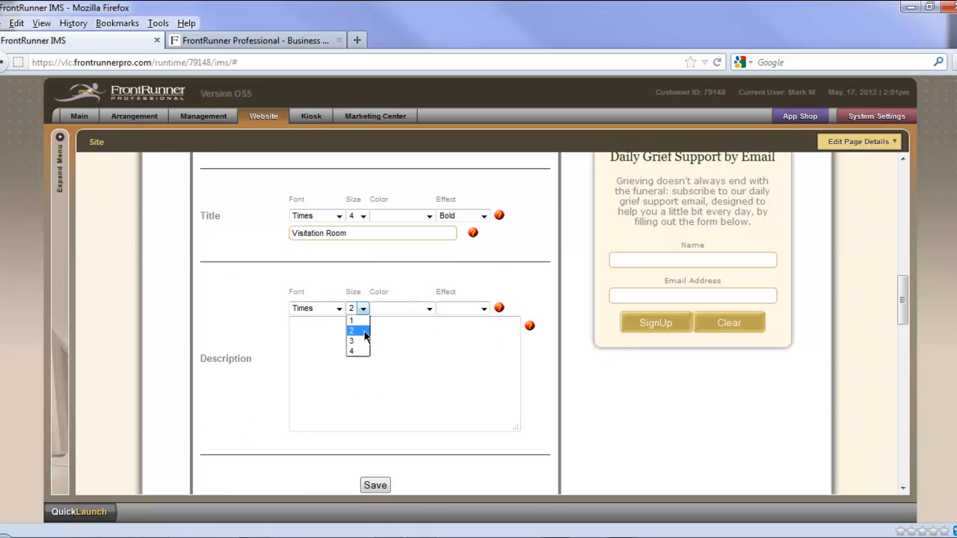
pyautogui.click(358, 351)
# Step: Enter the description "This is the main visitation room." and save the gallery picture
pyautogui.click(404, 347)
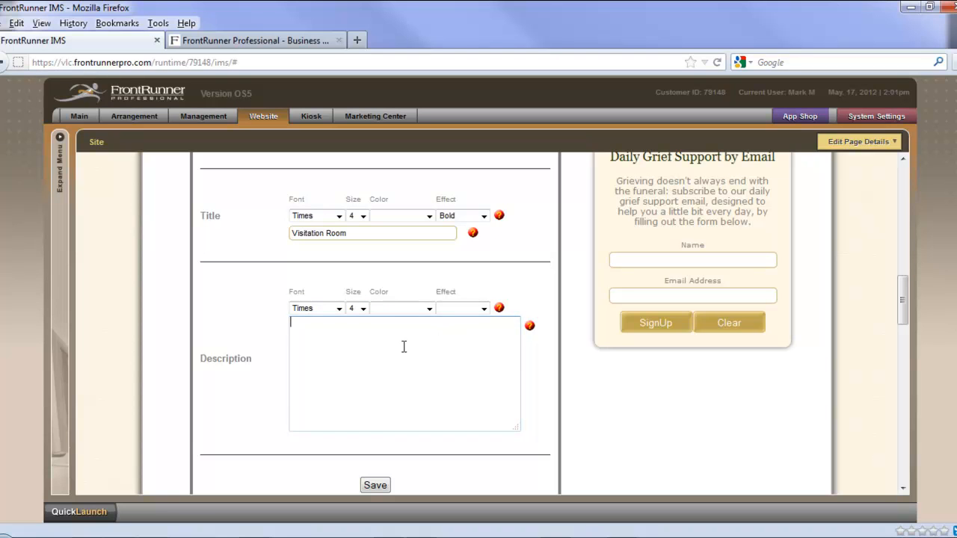
pyautogui.write('This is teh')
pyautogui.press('BackSpace')
pyautogui.press('BackSpace')
pyautogui.press('BackSpace')
pyautogui.write('he main visitation room.')
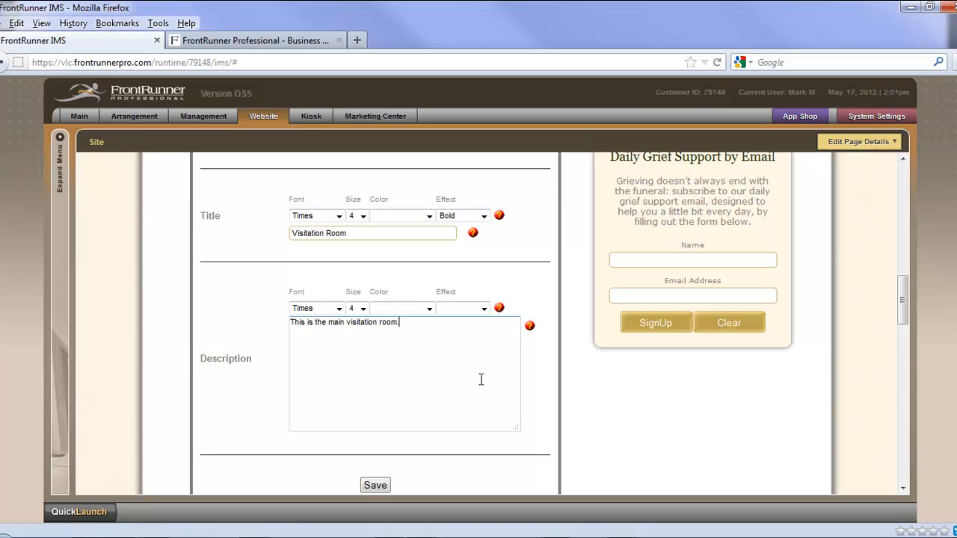
pyautogui.scroll(-1, 541, 385)
pyautogui.scroll(-1, 540, 383)
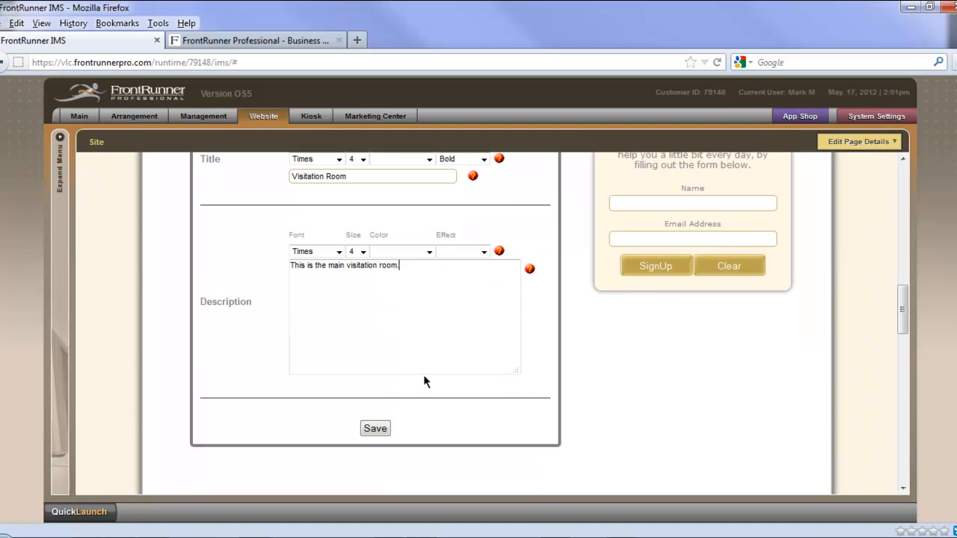
pyautogui.click(375, 429)
# Step: Look at the picture gallery's position ordering without changing it, and close the gallery's control panel
pyautogui.scroll(-5, 533, 457)
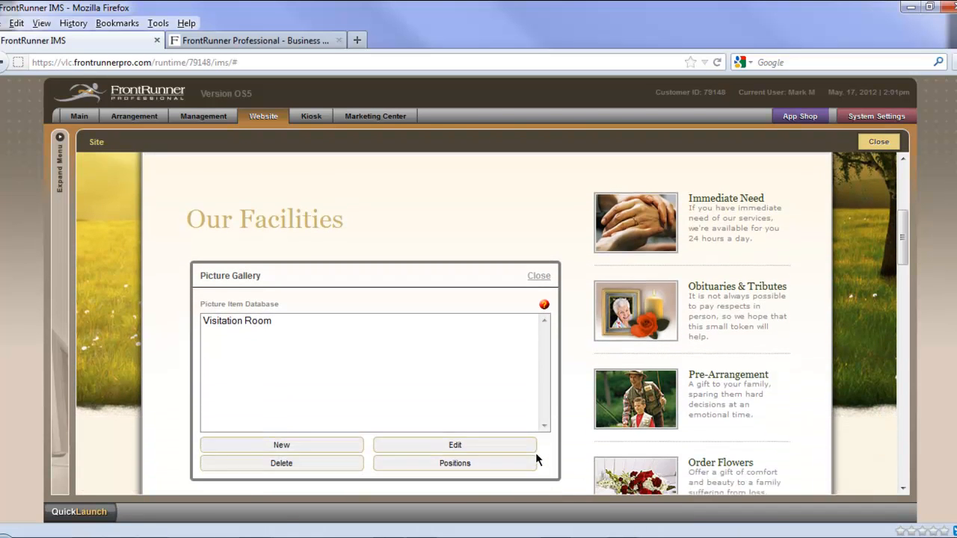
pyautogui.scroll(-3, 538, 451)
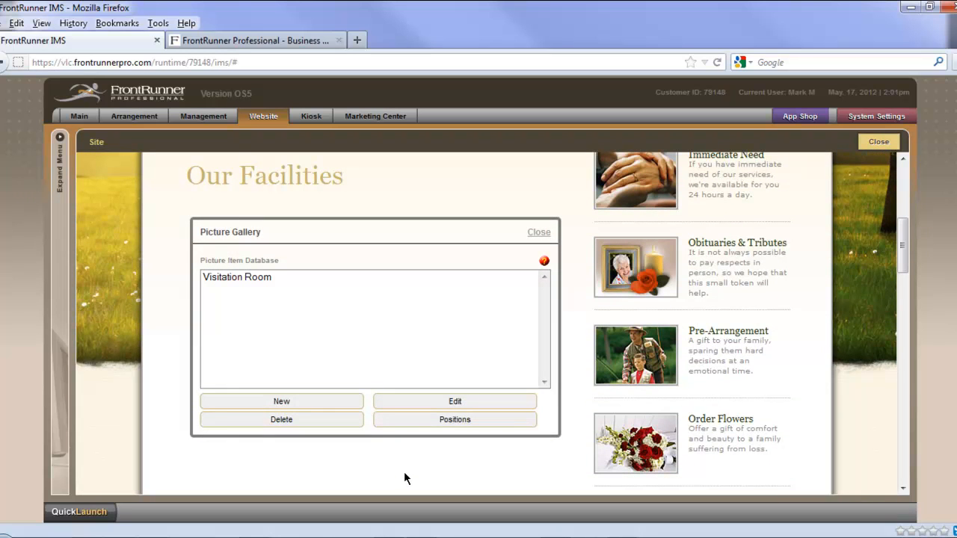
pyautogui.click(455, 420)
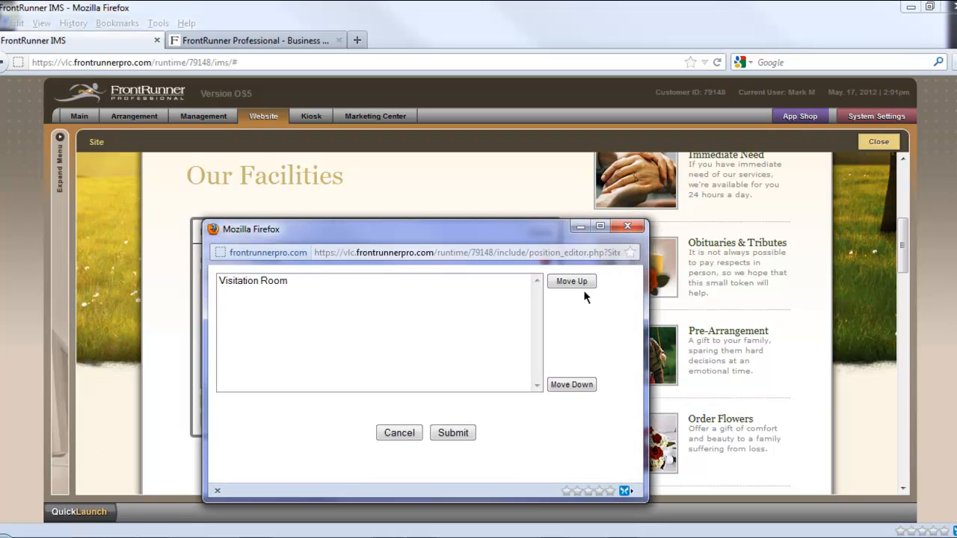
pyautogui.click(412, 436)
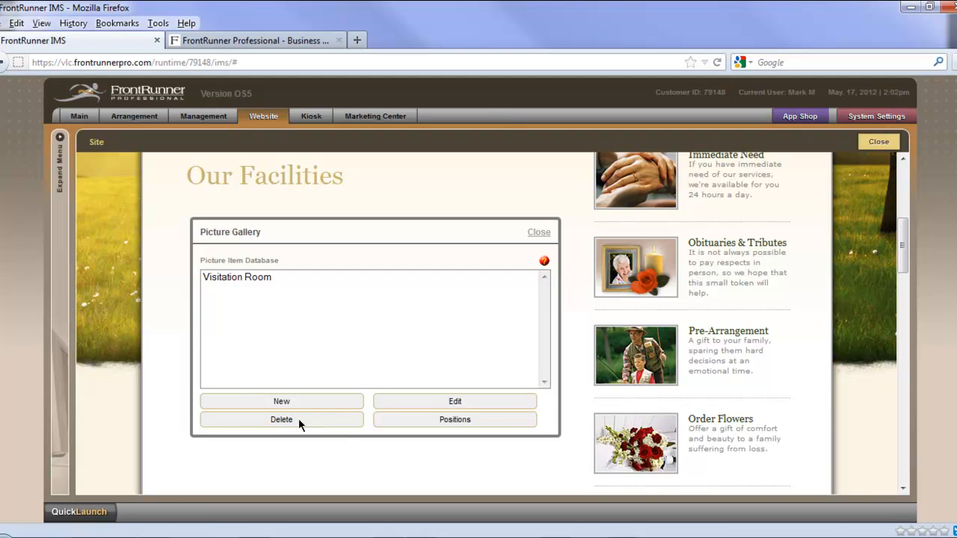
pyautogui.click(277, 278)
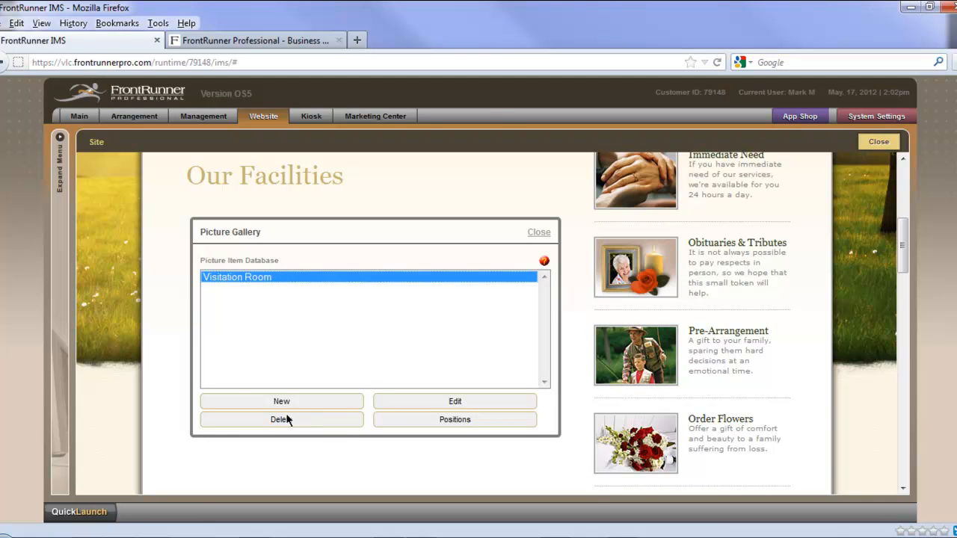
pyautogui.click(540, 233)
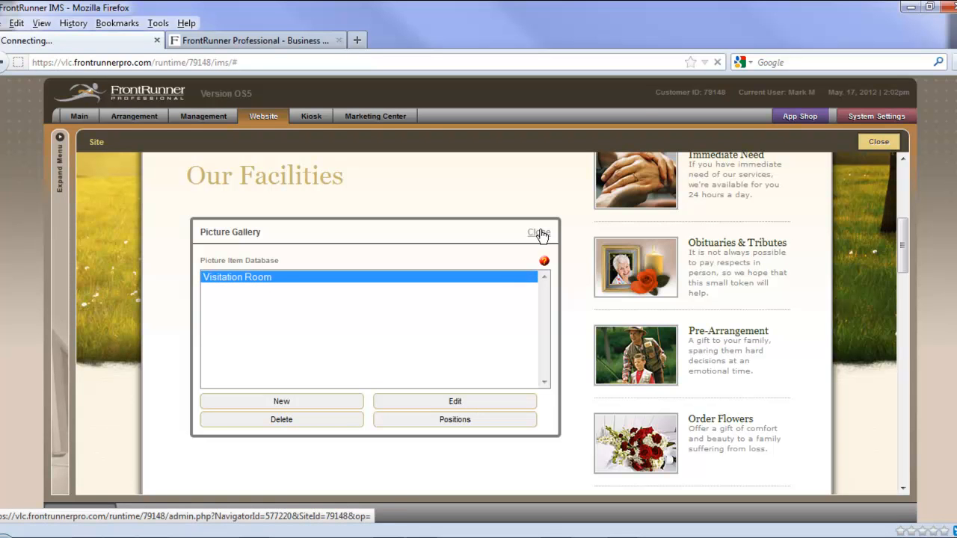
# Step: Check the Visitation Room entry on the Our Facilities page, view its full-size picture, and return to the page
pyautogui.scroll(-6, 576, 463)
pyautogui.scroll(-5, 581, 467)
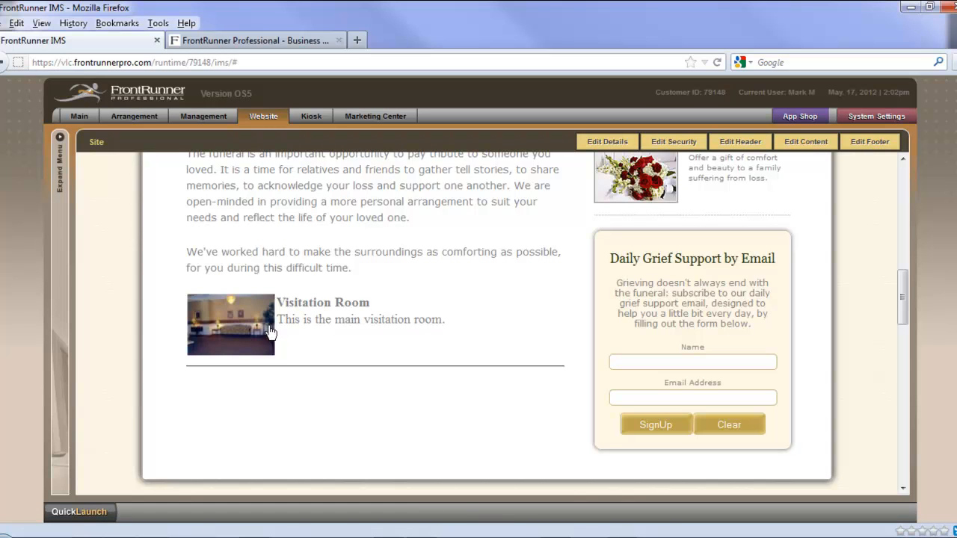
pyautogui.click(228, 336)
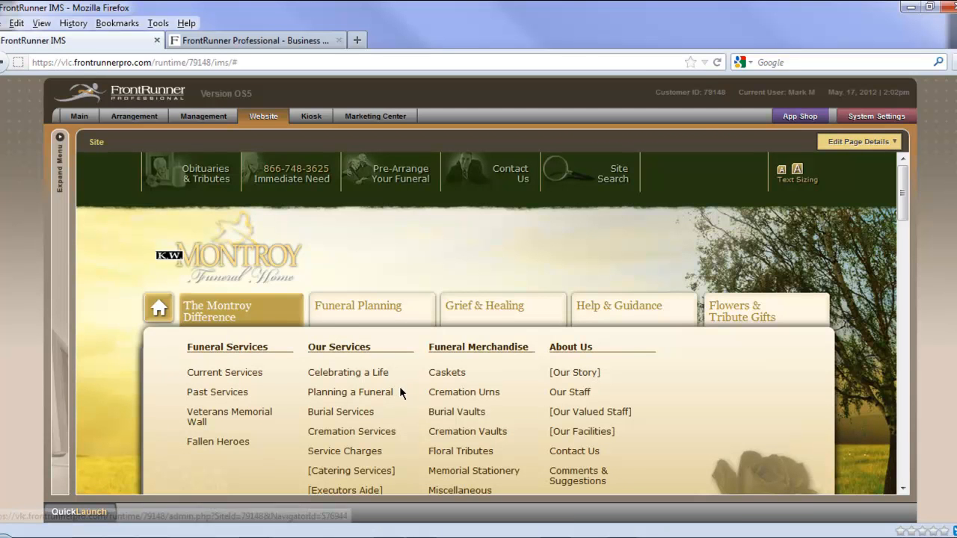
pyautogui.scroll(-2, 561, 391)
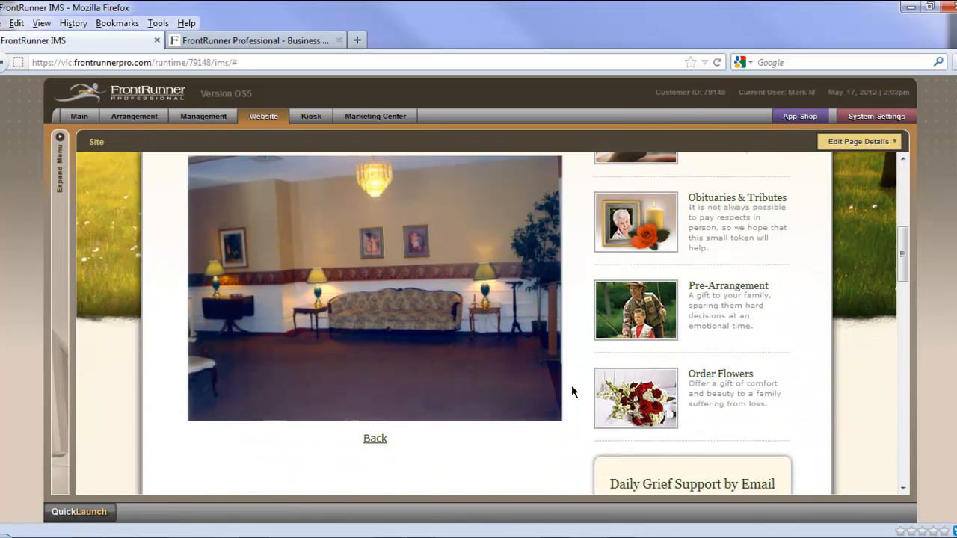
pyautogui.scroll(1, 570, 385)
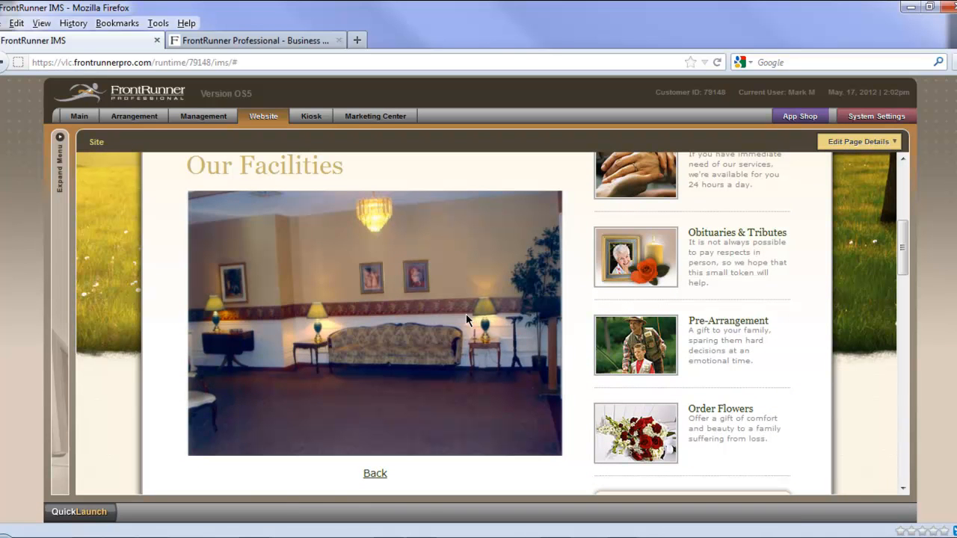
pyautogui.click(375, 476)
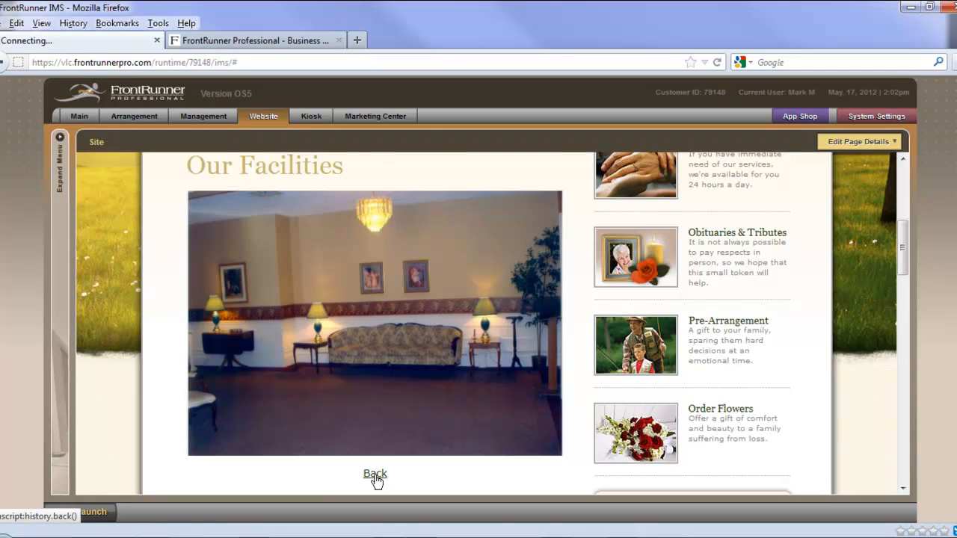
pyautogui.scroll(2, 385, 436)
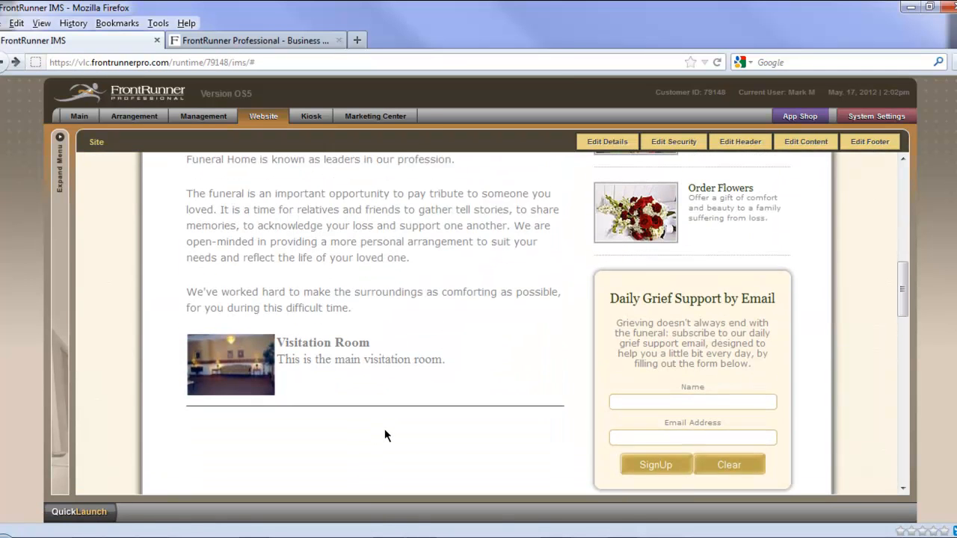
pyautogui.scroll(2, 386, 435)
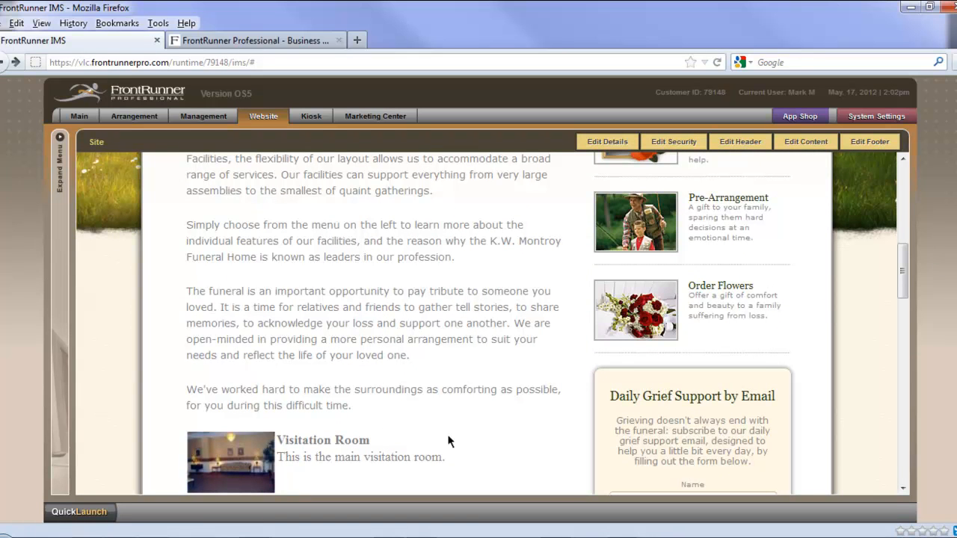
pyautogui.scroll(-1, 849, 440)
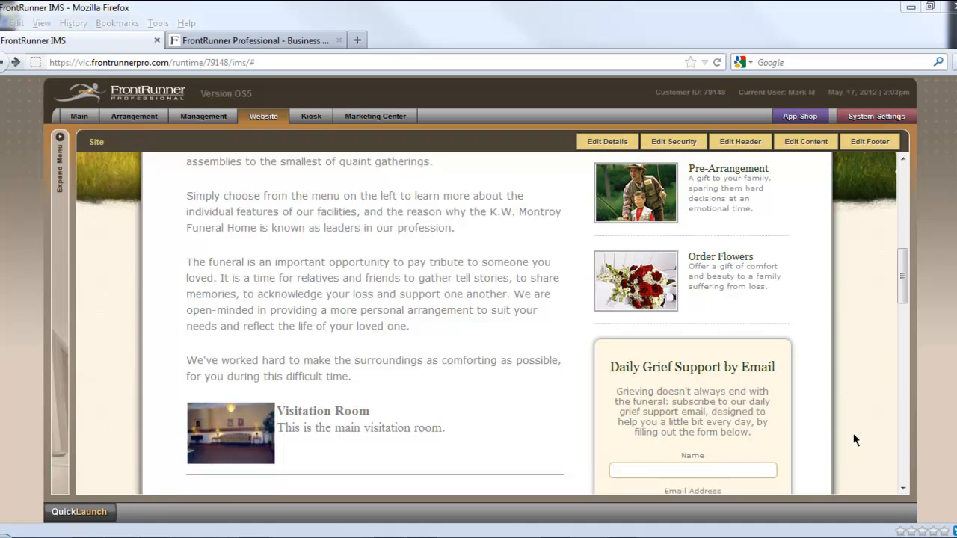
# Step: Go to Community Links under Help & Guidance and view its Accommodations page
pyautogui.click(853, 441)
pyautogui.scroll(8, 853, 440)
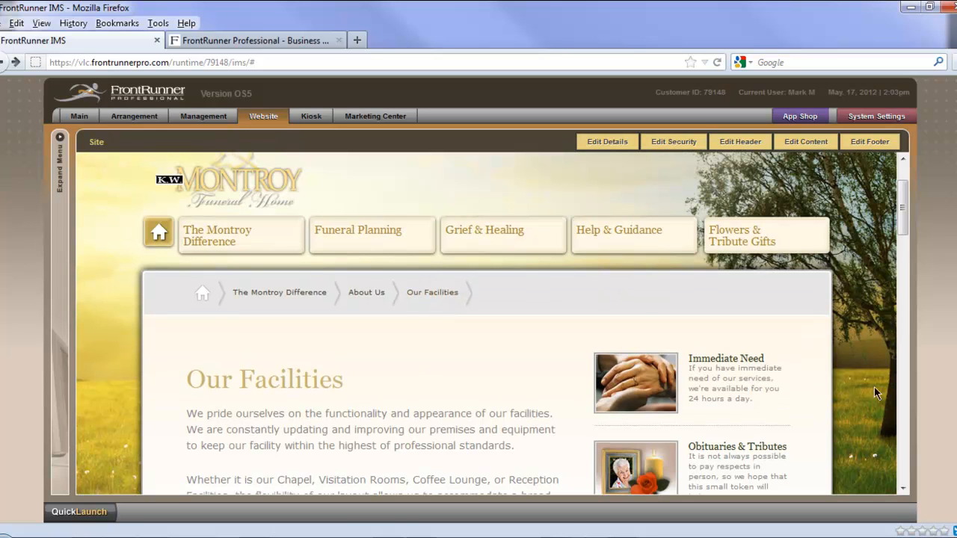
pyautogui.moveTo(608, 239)
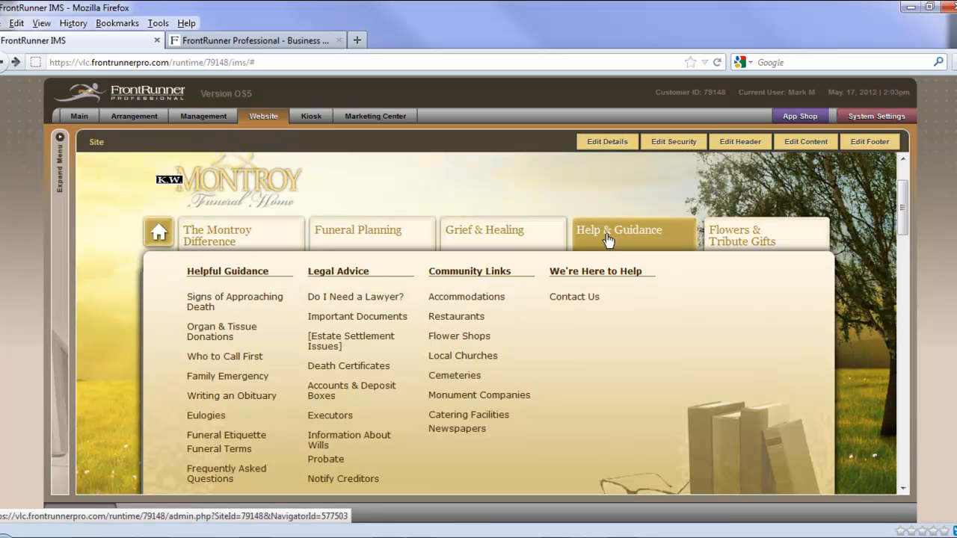
pyautogui.click(490, 277)
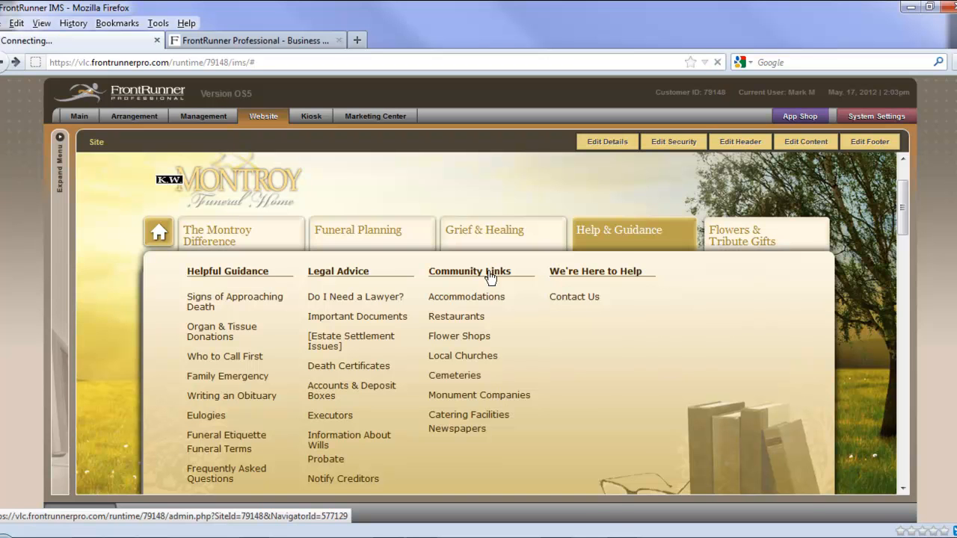
pyautogui.scroll(-4, 555, 442)
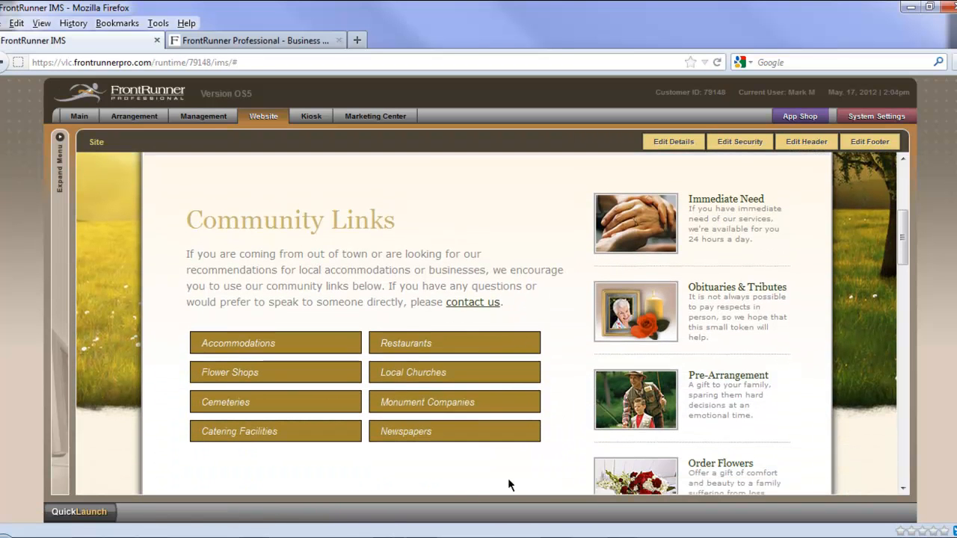
pyautogui.click(239, 350)
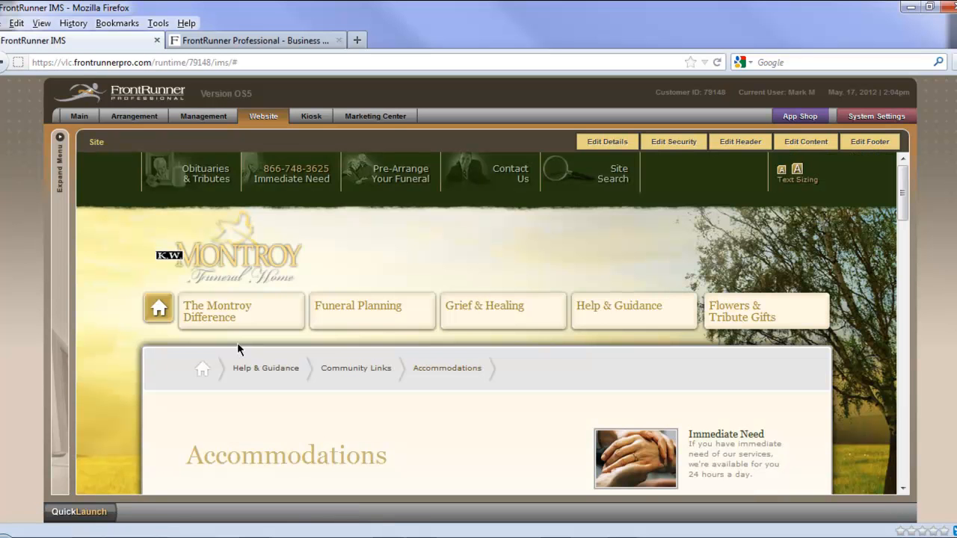
pyautogui.scroll(-2, 207, 410)
pyautogui.scroll(-3, 203, 413)
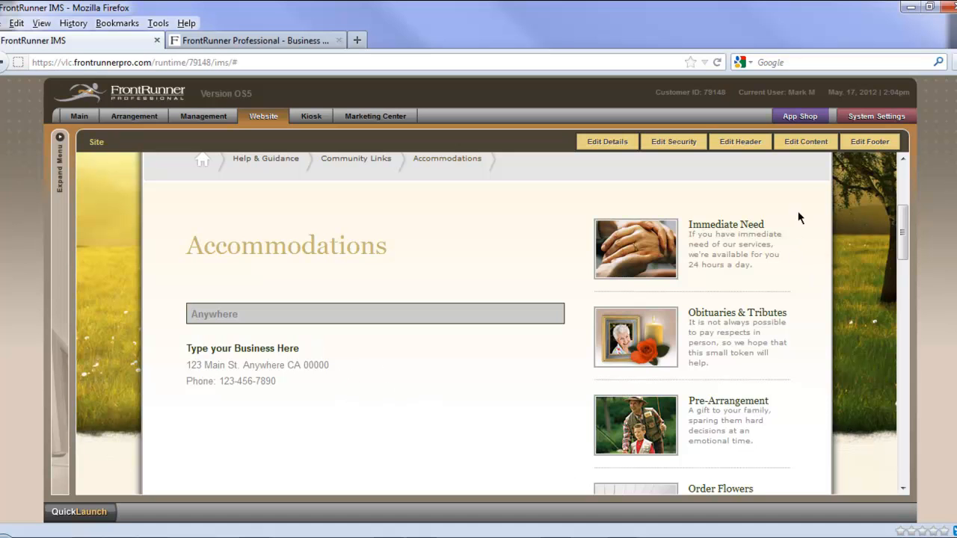
# Step: Edit the Accommodations page's content and open the "Anywhere: Type your Business Here" directory entry for editing
pyautogui.click(805, 142)
pyautogui.scroll(-3, 824, 430)
pyautogui.scroll(-3, 823, 429)
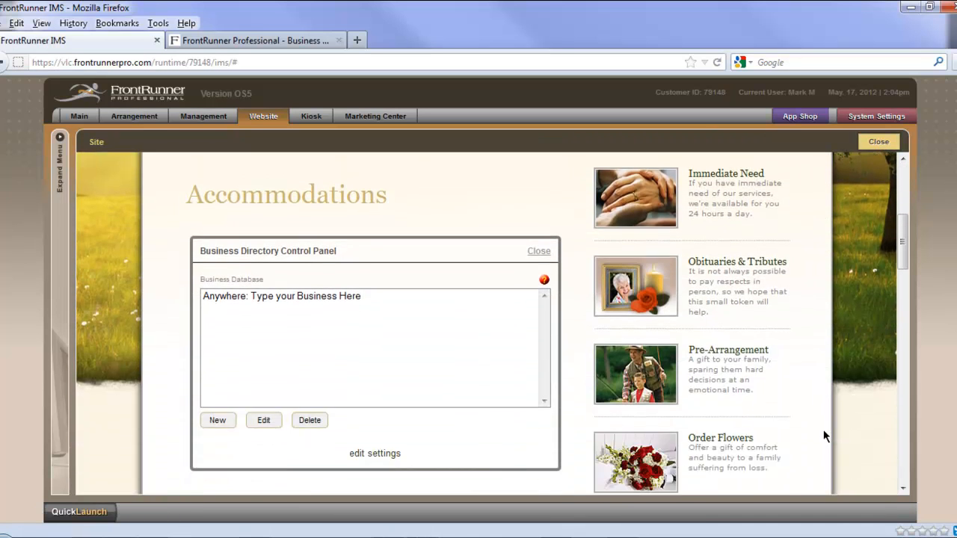
pyautogui.click(297, 297)
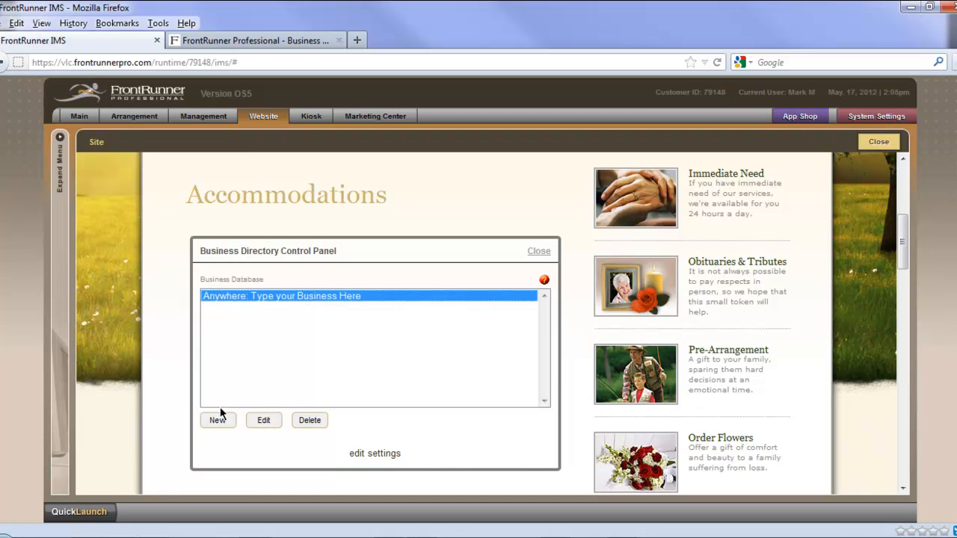
pyautogui.click(264, 421)
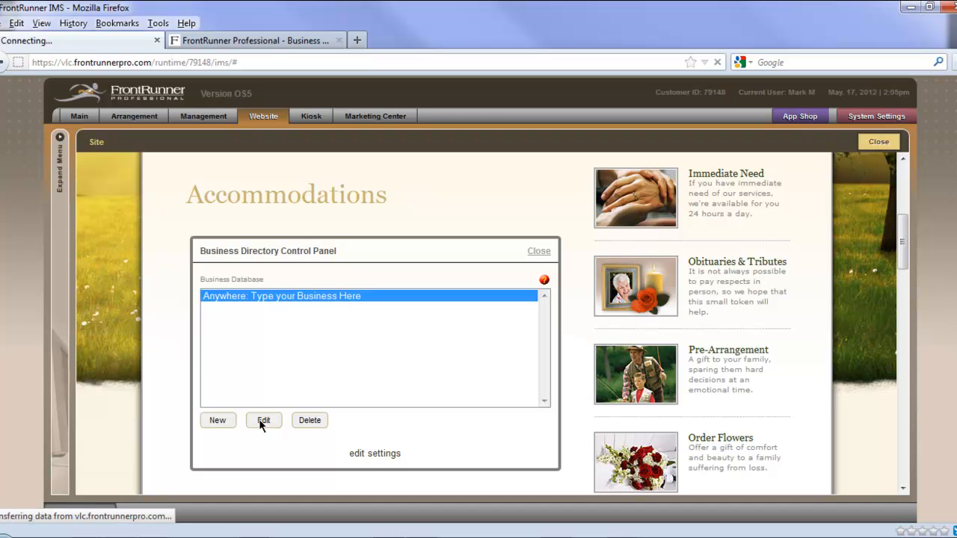
pyautogui.scroll(-5, 259, 419)
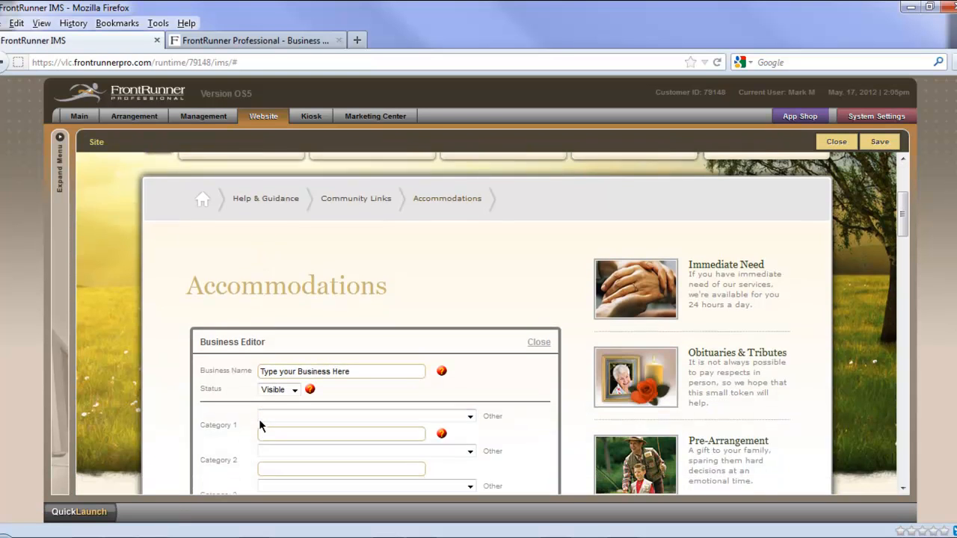
# Step: Change the business name in the Accommodations directory entry to "Travel Hotel"
pyautogui.moveTo(359, 285); pyautogui.dragTo(266, 286)
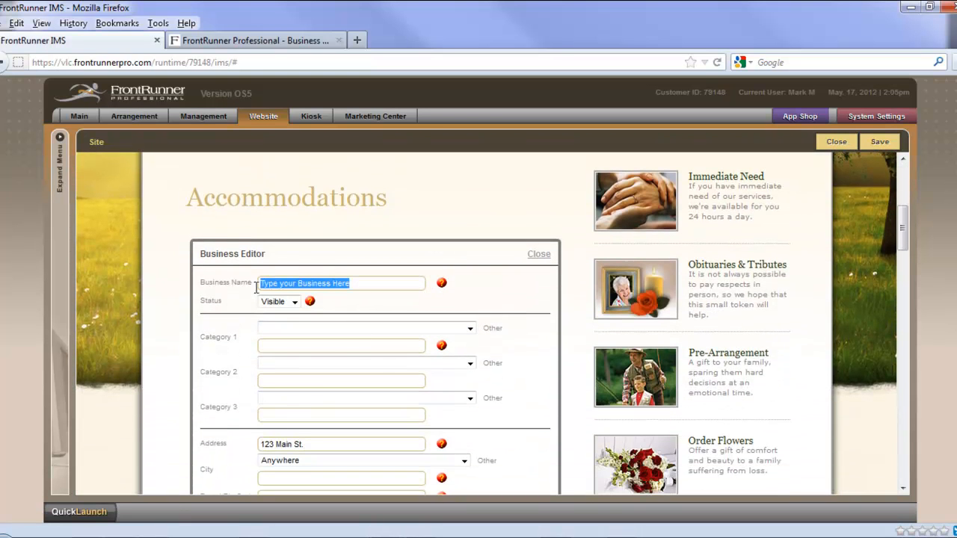
pyautogui.write('Tra')
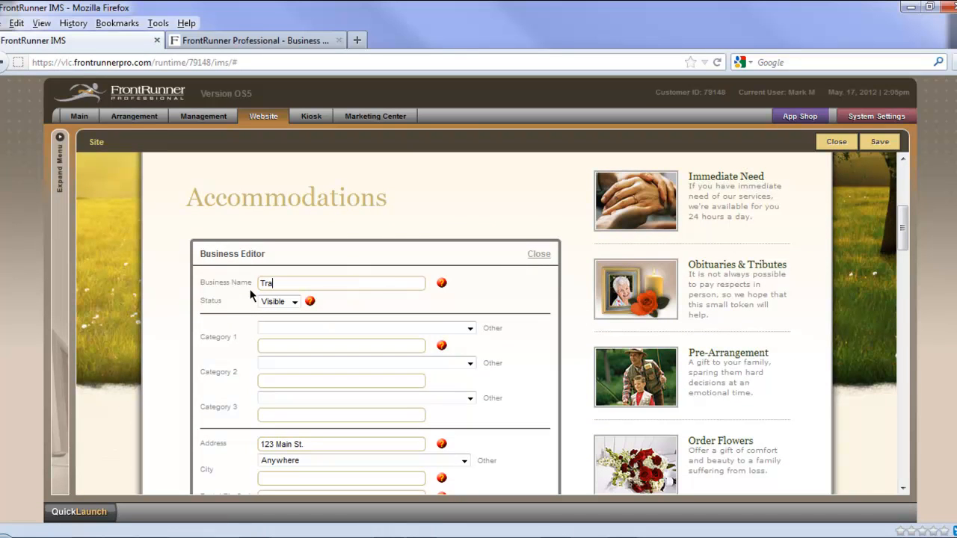
pyautogui.write('vel Hotel')
# Step: Set the business's first category to Accommodations
pyautogui.click(301, 346)
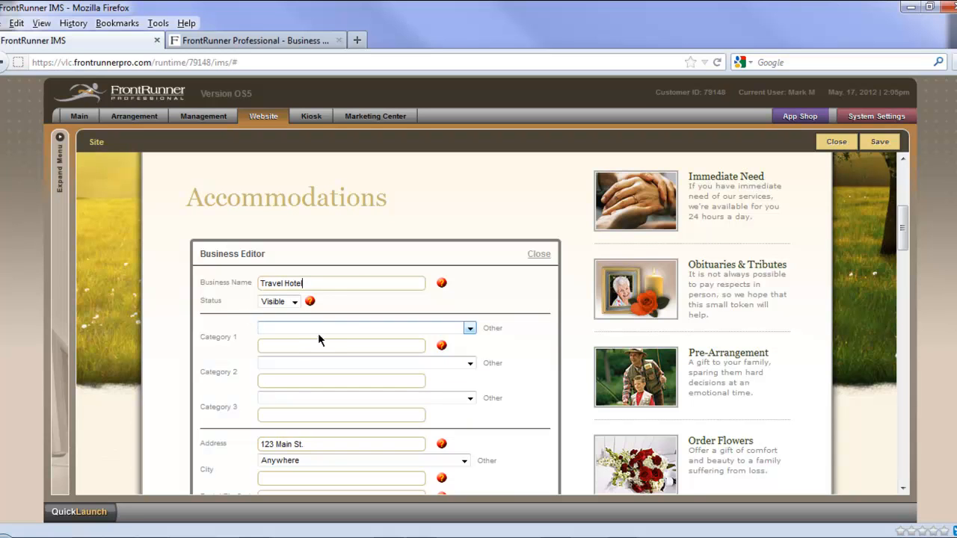
pyautogui.click(469, 329)
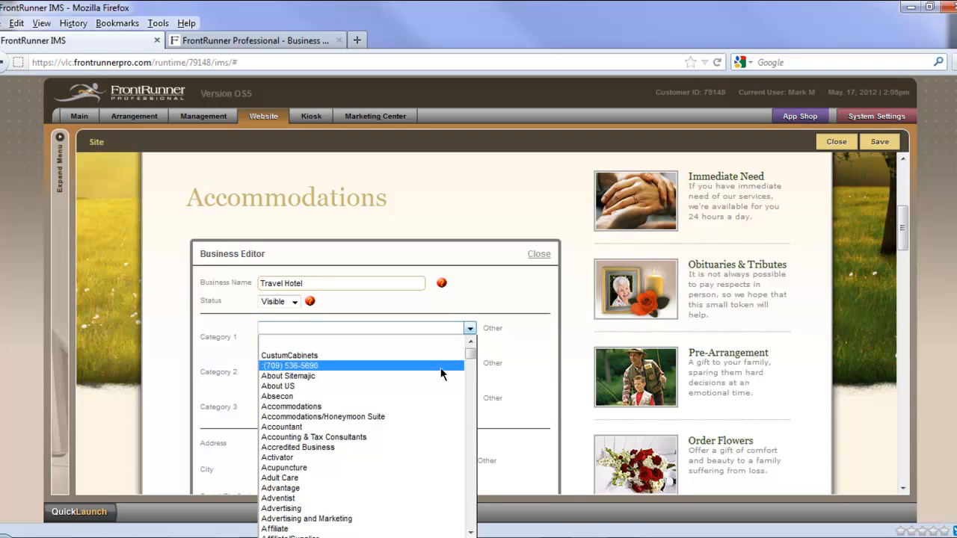
pyautogui.click(418, 409)
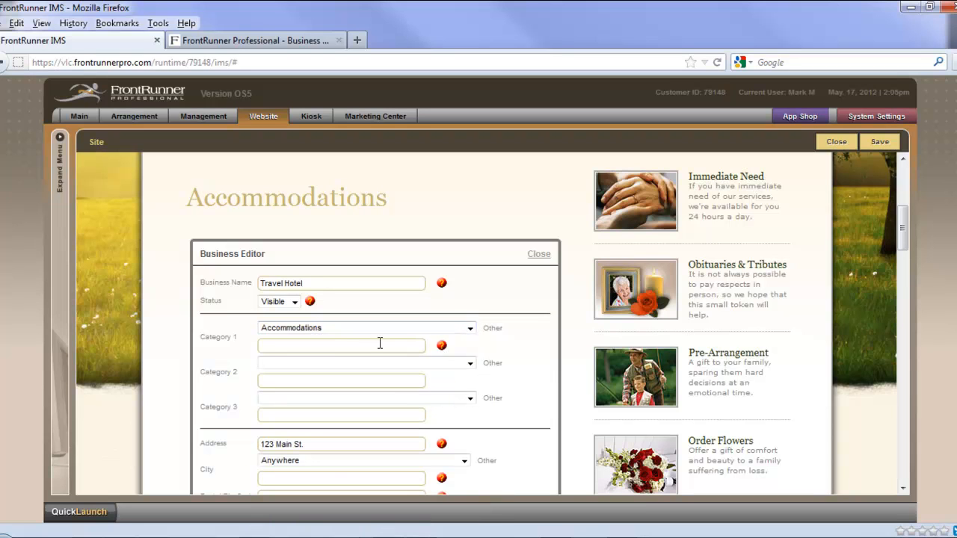
# Step: Set the business's second category to Hotel
pyautogui.click(468, 365)
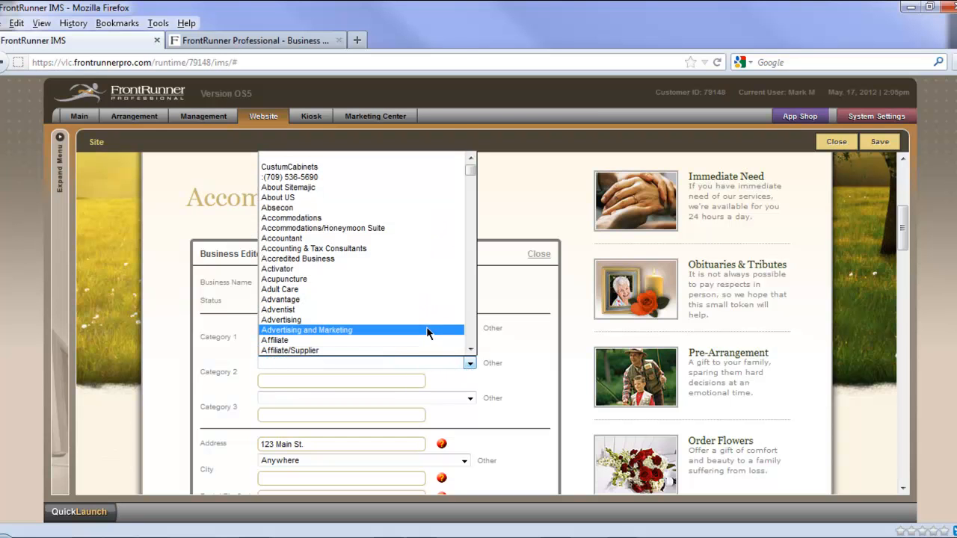
pyautogui.scroll(-4, 426, 327)
pyautogui.scroll(-20, 426, 327)
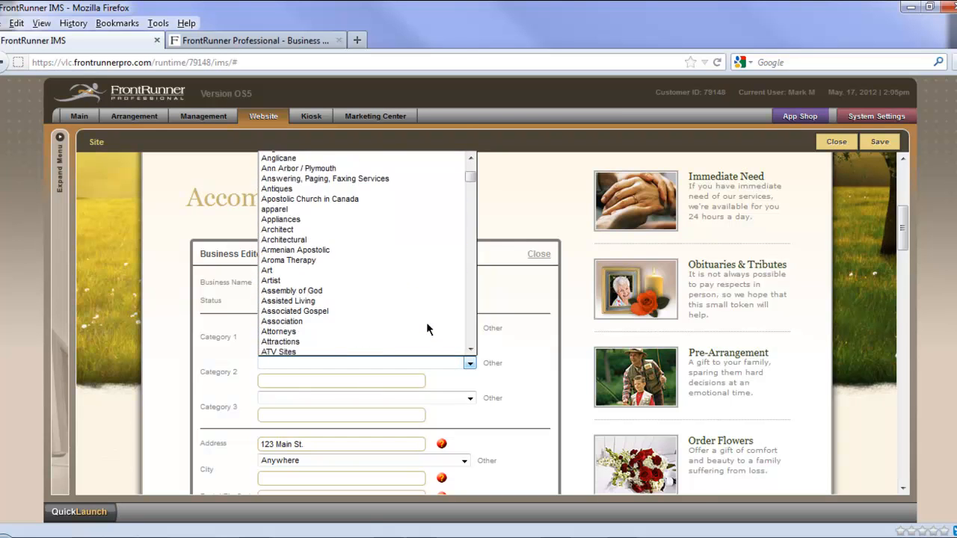
pyautogui.scroll(-8, 429, 324)
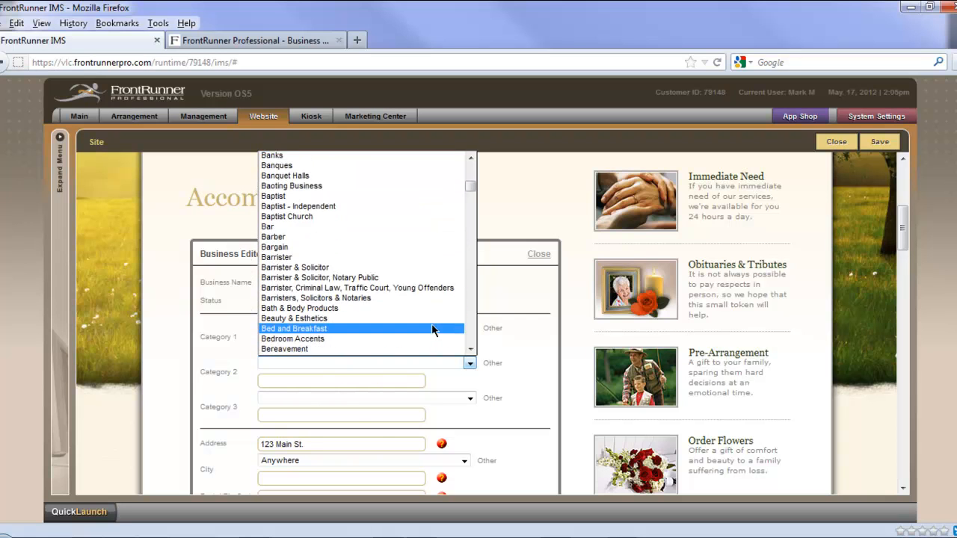
pyautogui.press('h')
pyautogui.scroll(-1, 432, 324)
pyautogui.press('Down')
pyautogui.press('Down')
pyautogui.press('Down')
pyautogui.scroll(-7, 431, 321)
pyautogui.scroll(-5, 431, 326)
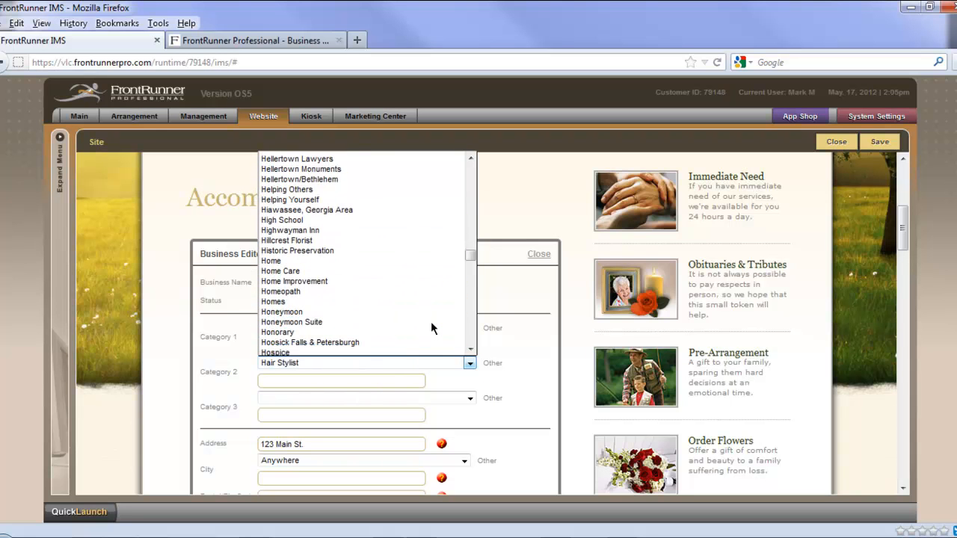
pyautogui.scroll(-1, 431, 327)
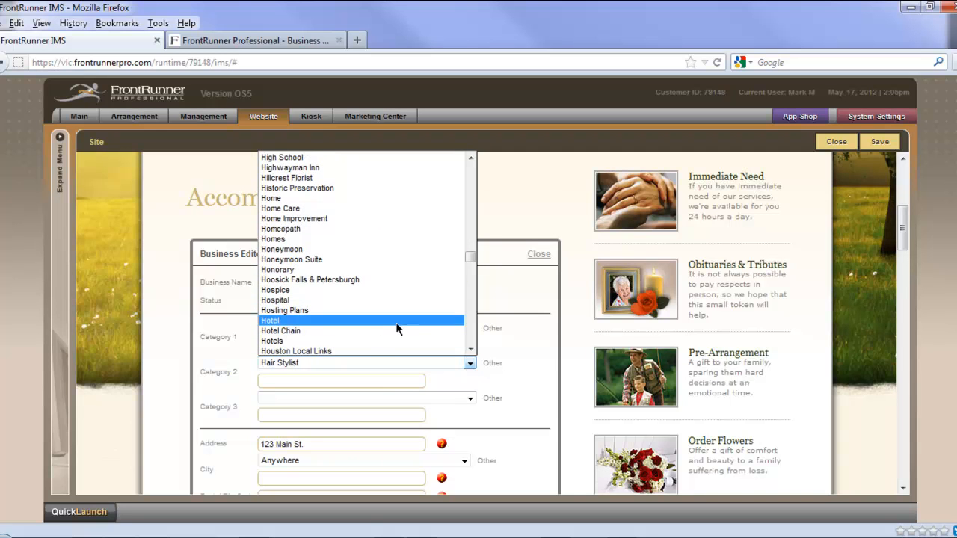
pyautogui.click(377, 322)
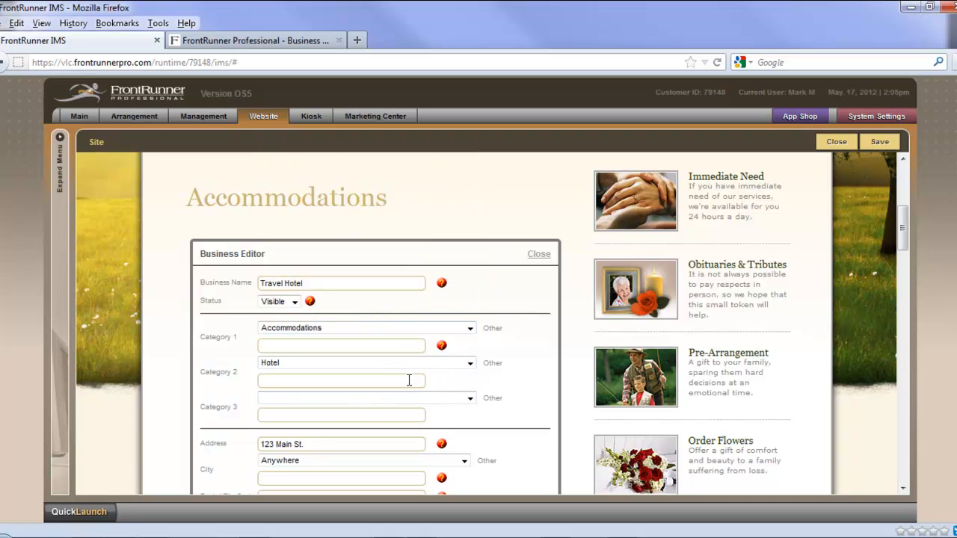
# Step: Replace the business's street address and enter Kingston as a custom city
pyautogui.scroll(-3, 534, 366)
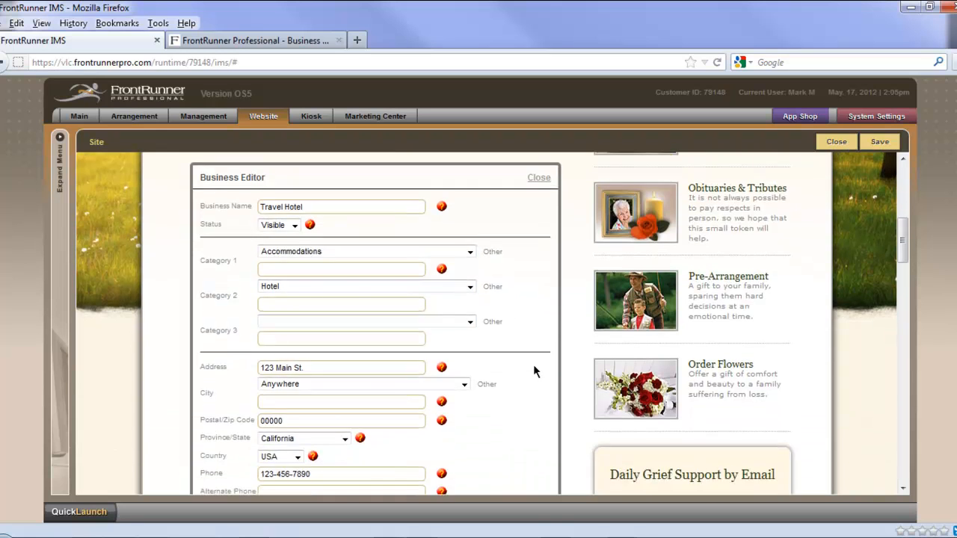
pyautogui.scroll(-1, 531, 365)
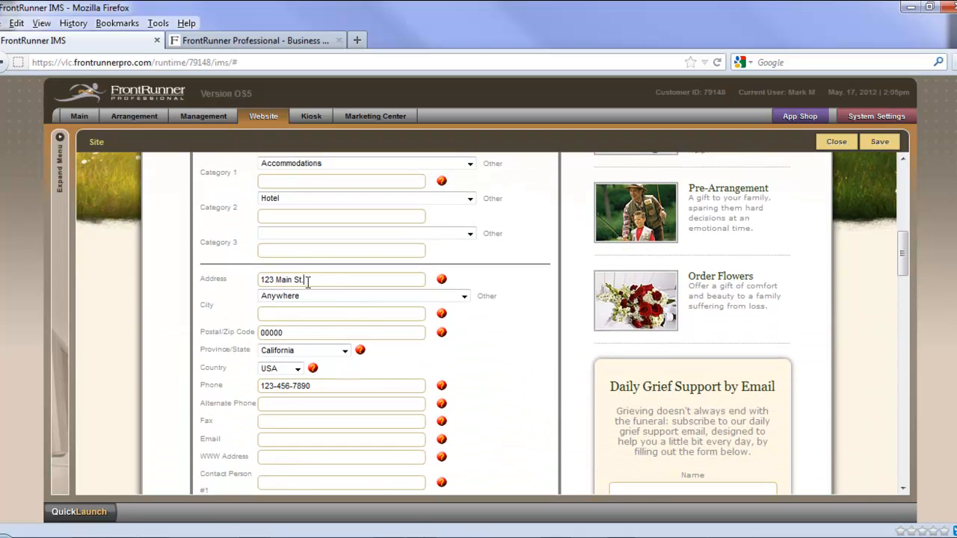
pyautogui.moveTo(320, 279); pyautogui.dragTo(246, 280)
pyautogui.click(393, 313)
pyautogui.write('Kingston')
# Step: Replace the placeholder postal/zip code with the business's postal code
pyautogui.press('Tab')
pyautogui.press('Tab')
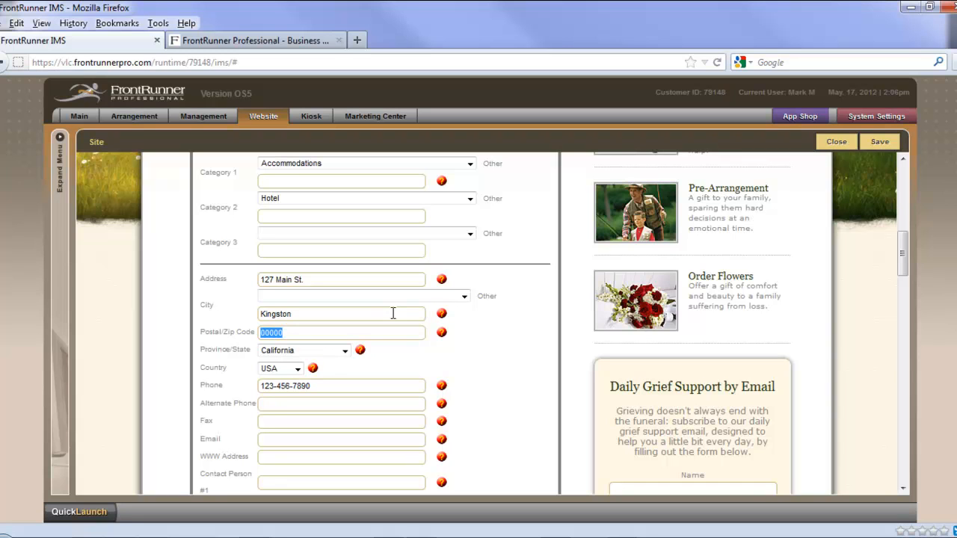
pyautogui.write('k')
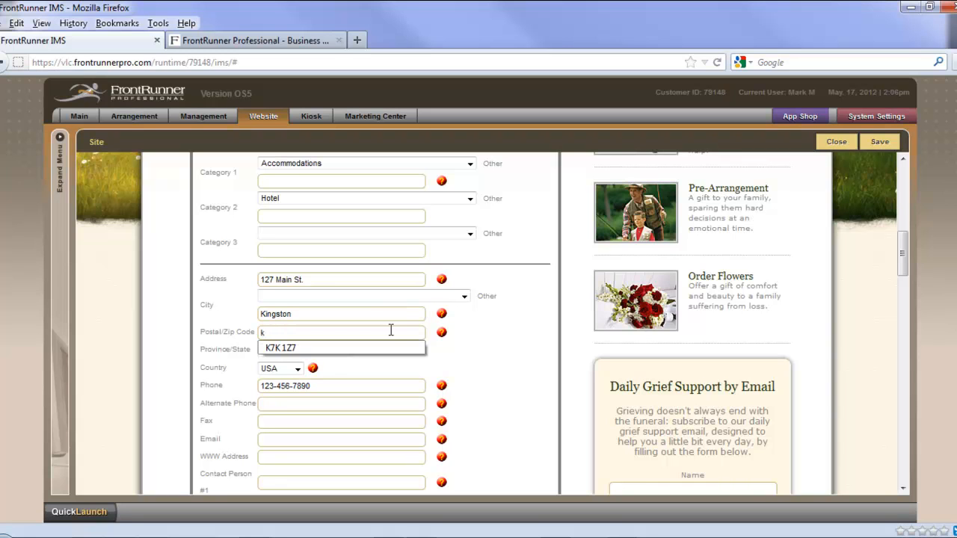
pyautogui.click(378, 347)
# Step: Set the business's province to Ontario and its country to Canada
pyautogui.click(297, 369)
pyautogui.click(299, 371)
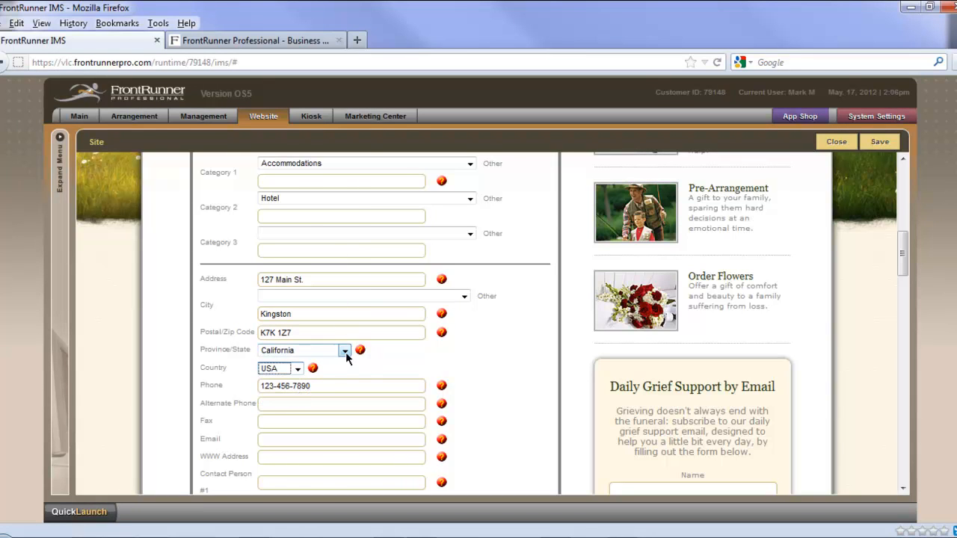
pyautogui.click(345, 353)
pyautogui.press('o')
pyautogui.press('o')
pyautogui.press('o')
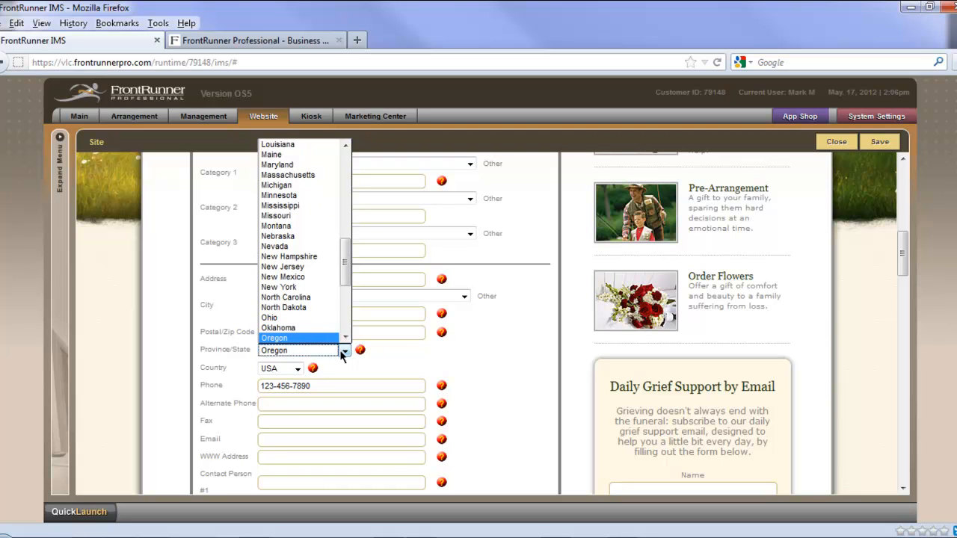
pyautogui.press('o')
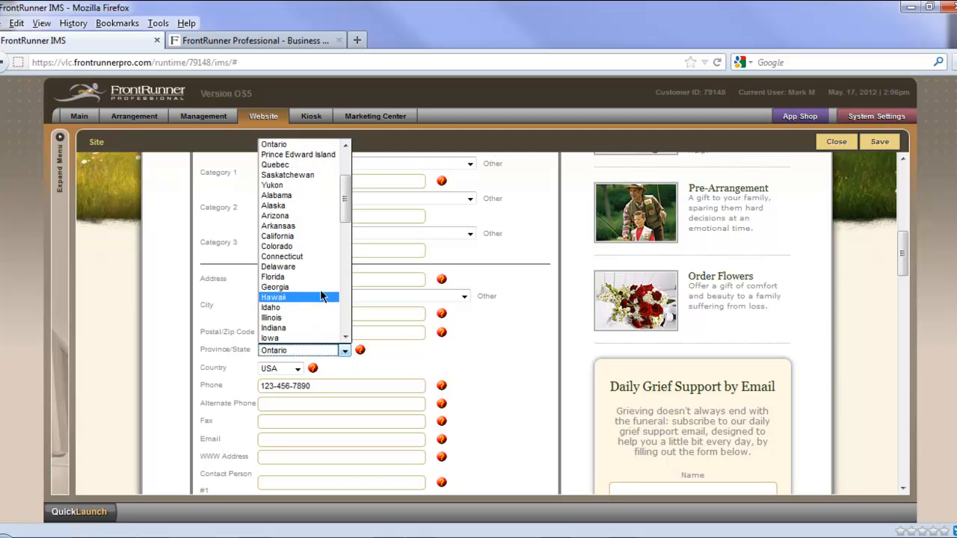
pyautogui.scroll(2, 314, 193)
pyautogui.scroll(1, 314, 190)
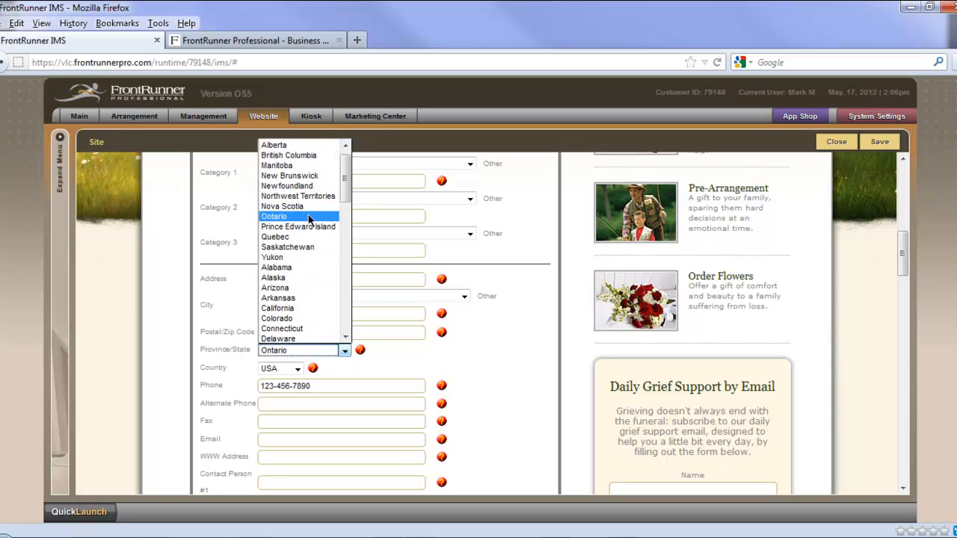
pyautogui.click(308, 215)
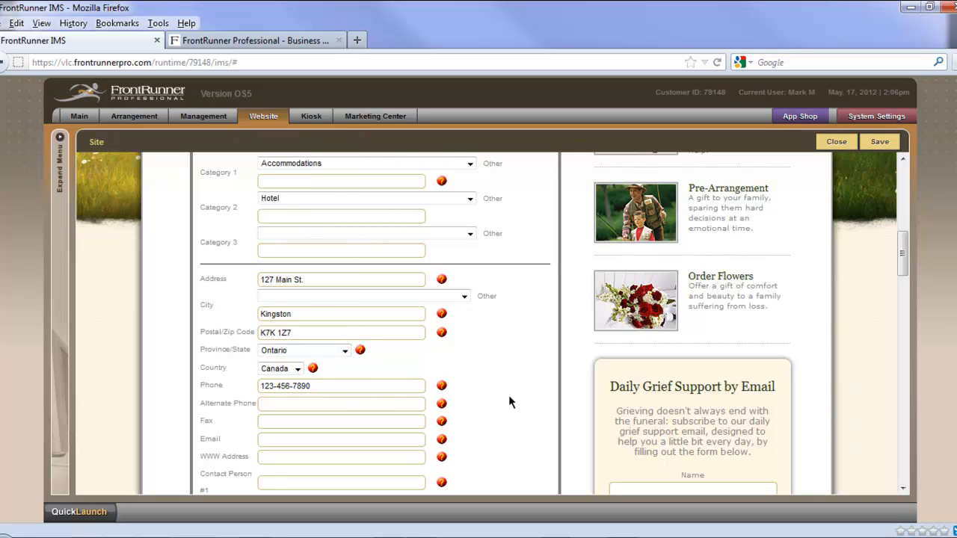
pyautogui.scroll(-3, 514, 392)
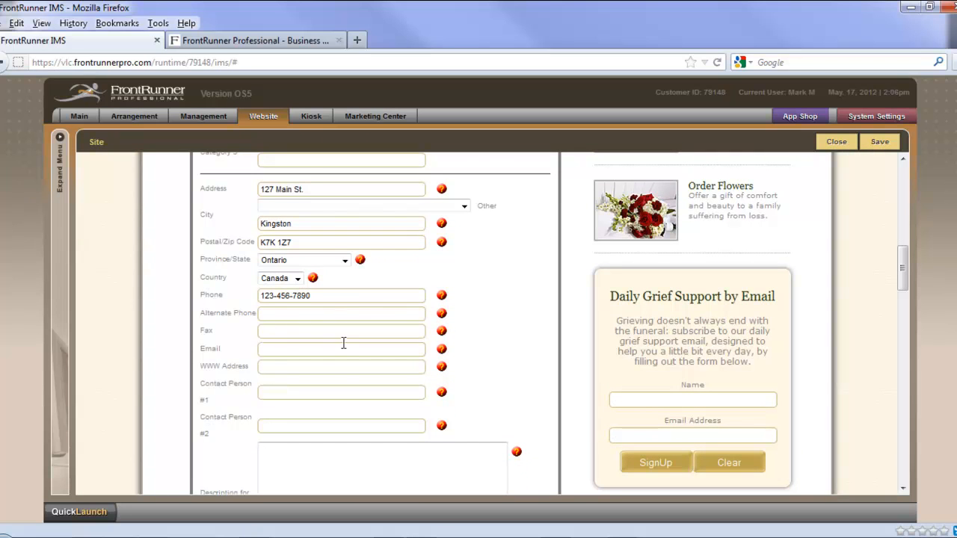
pyautogui.click(276, 370)
pyautogui.write('www.travelhotel.com')
# Step: Enter the search results description "Inexpensive but comfortable accommodations." and correct the spelling of "accommodations"
pyautogui.scroll(-2, 418, 401)
pyautogui.click(338, 330)
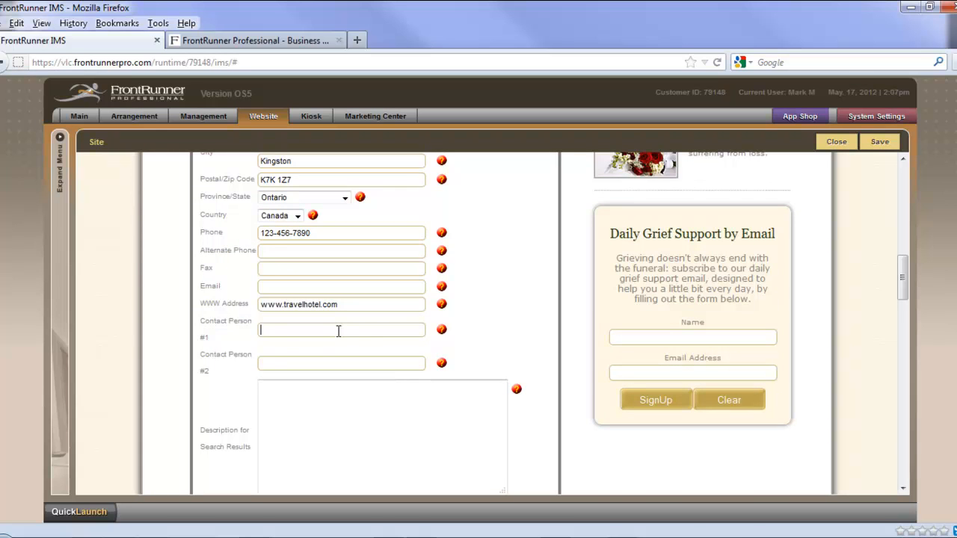
pyautogui.click(291, 406)
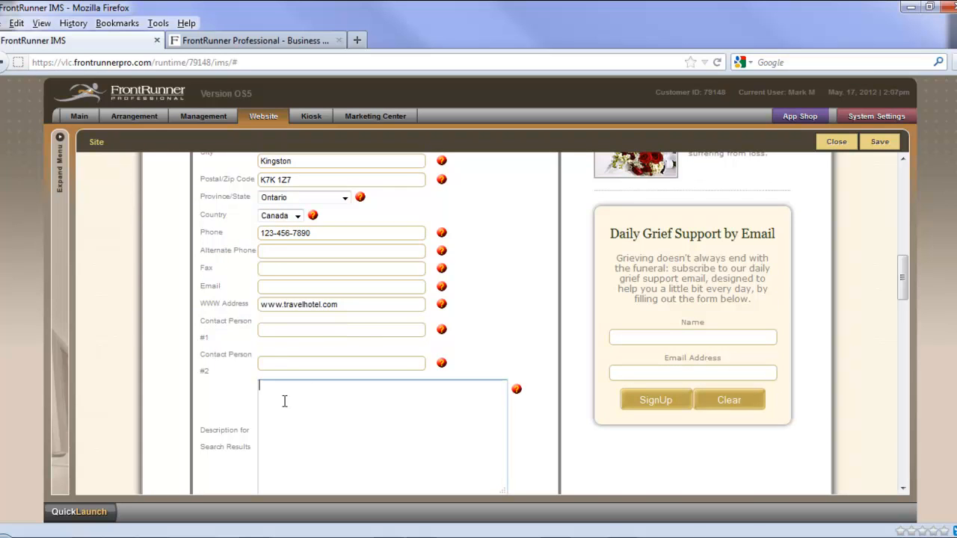
pyautogui.write('Inexpensive but comfortable acc')
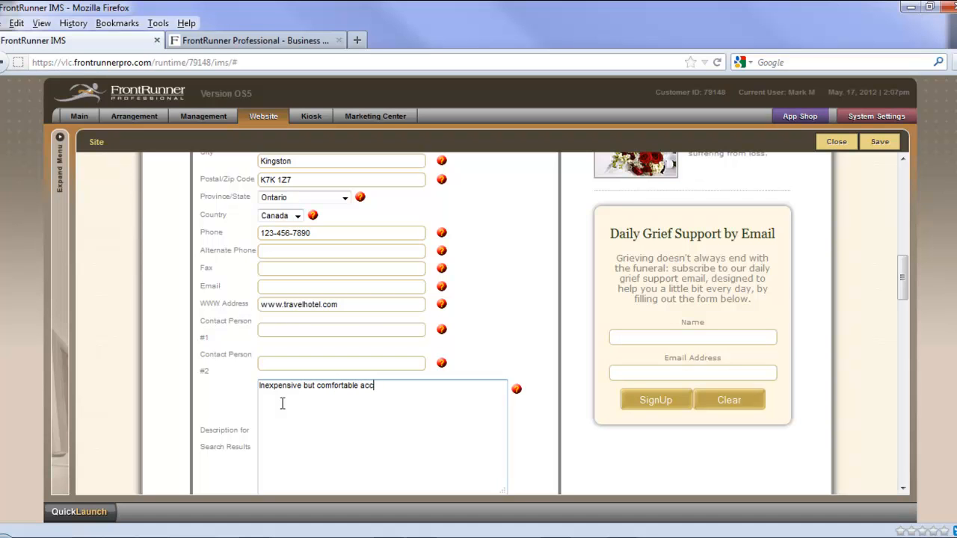
pyautogui.write('omodations.')
pyautogui.rightClick(372, 387)
pyautogui.click(430, 114)
# Step: Review the remaining fields of the Travel Hotel entry, leaving the more info page off, and save the entry
pyautogui.scroll(-3, 459, 412)
pyautogui.scroll(-3, 459, 413)
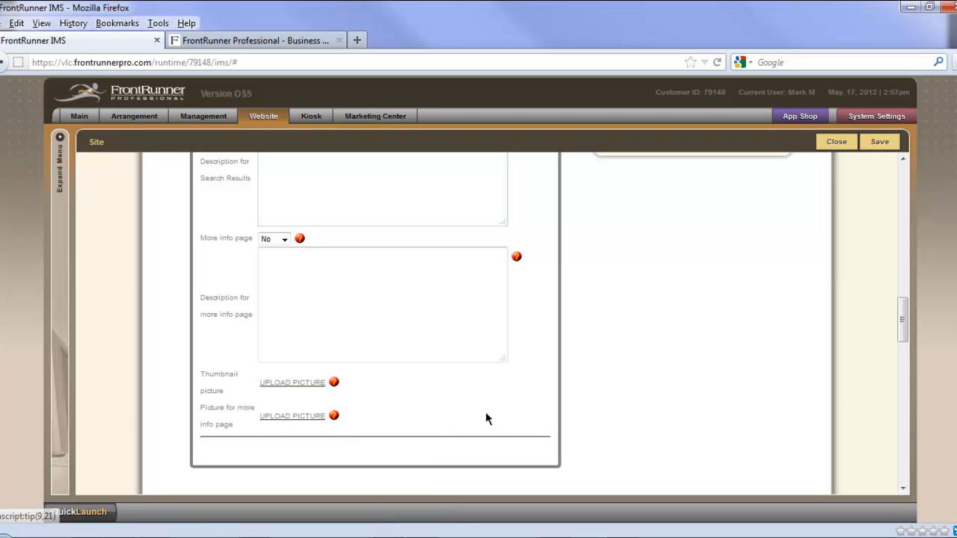
pyautogui.scroll(10, 613, 423)
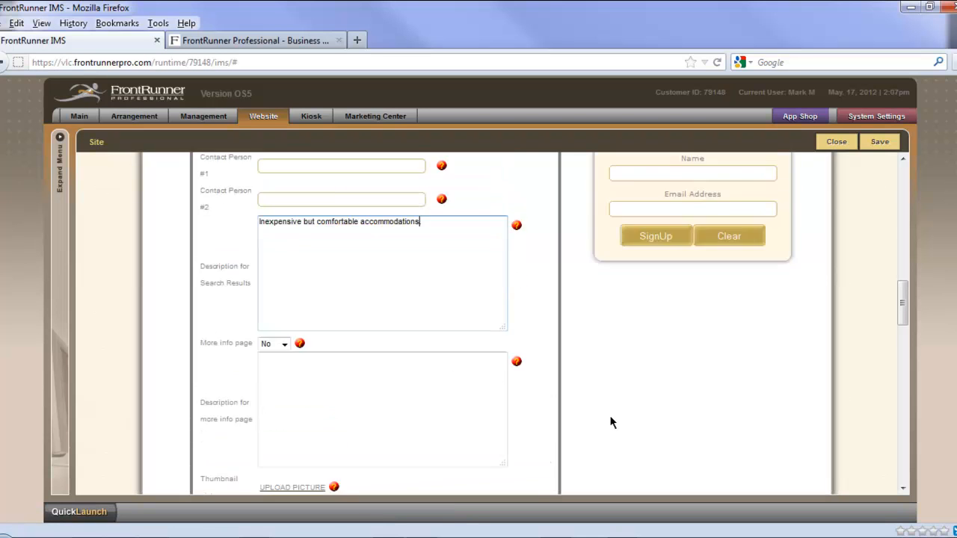
pyautogui.scroll(4, 596, 412)
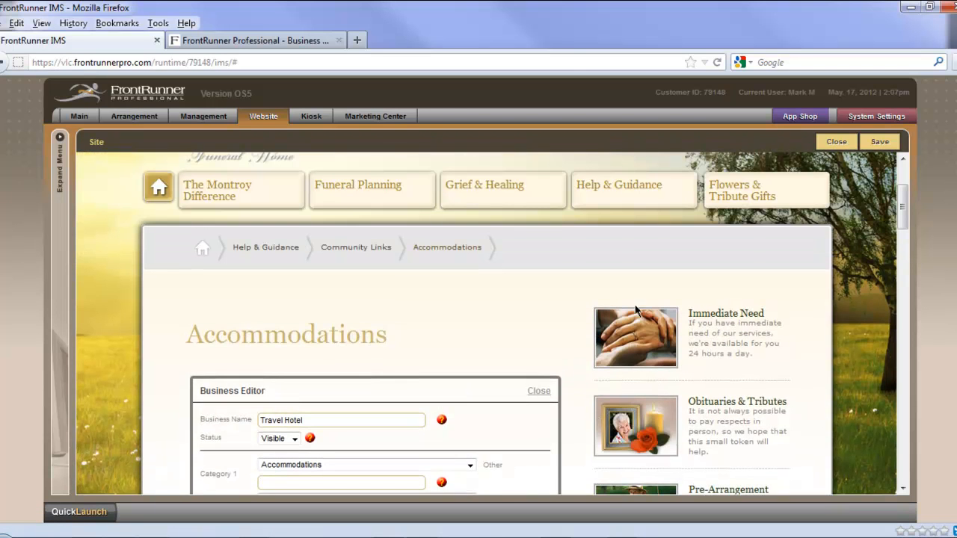
pyautogui.click(880, 147)
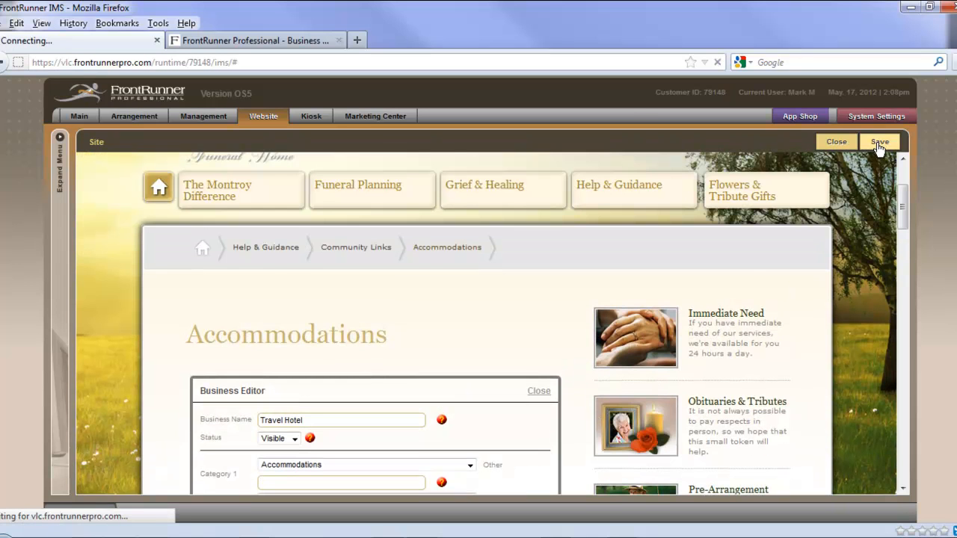
# Step: Close the Business Directory Control Panel and check the Travel Hotel listing on the Accommodations page
pyautogui.scroll(-5, 834, 363)
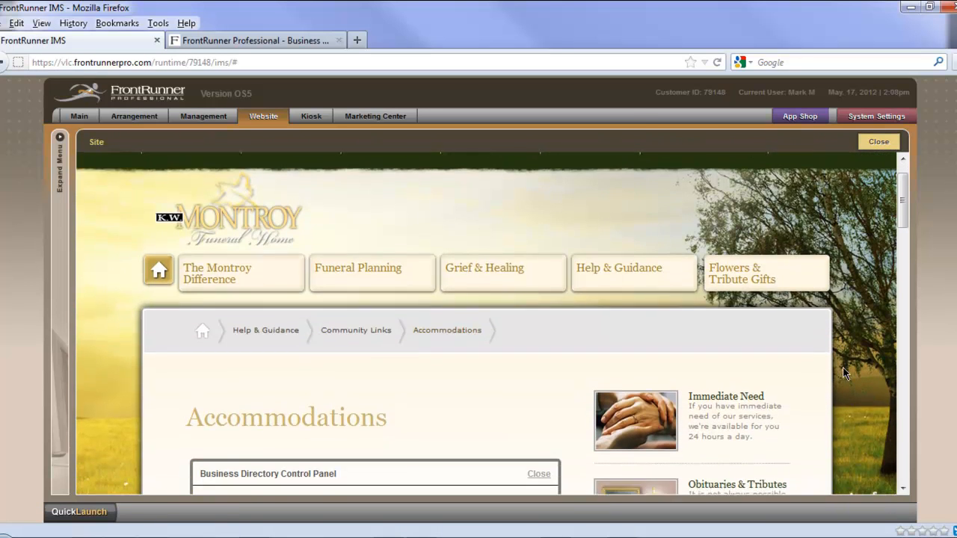
pyautogui.scroll(-1, 847, 372)
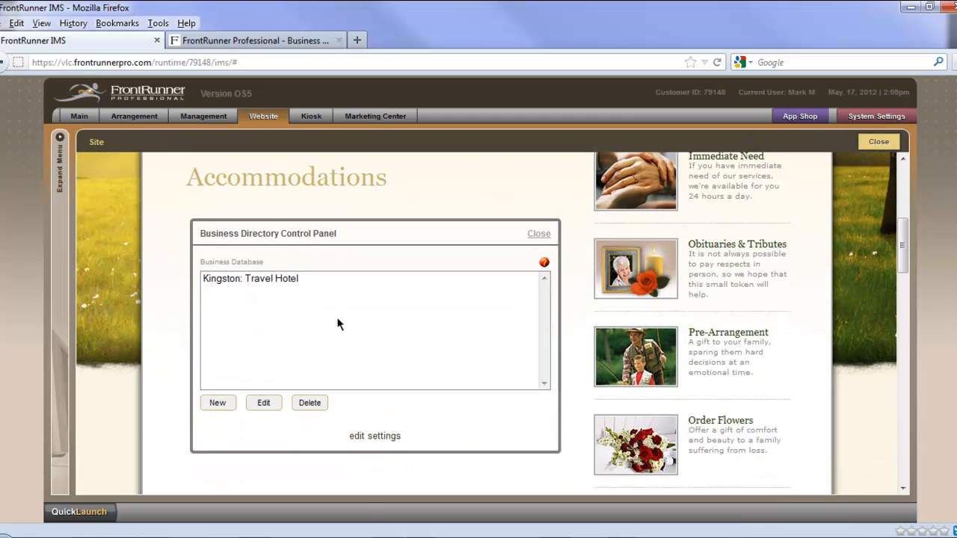
pyautogui.click(545, 239)
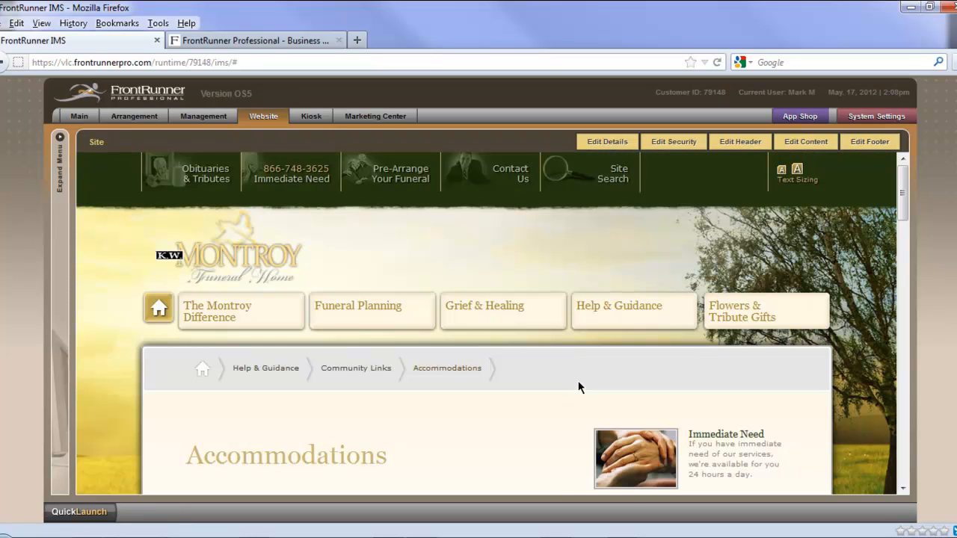
pyautogui.scroll(-5, 568, 411)
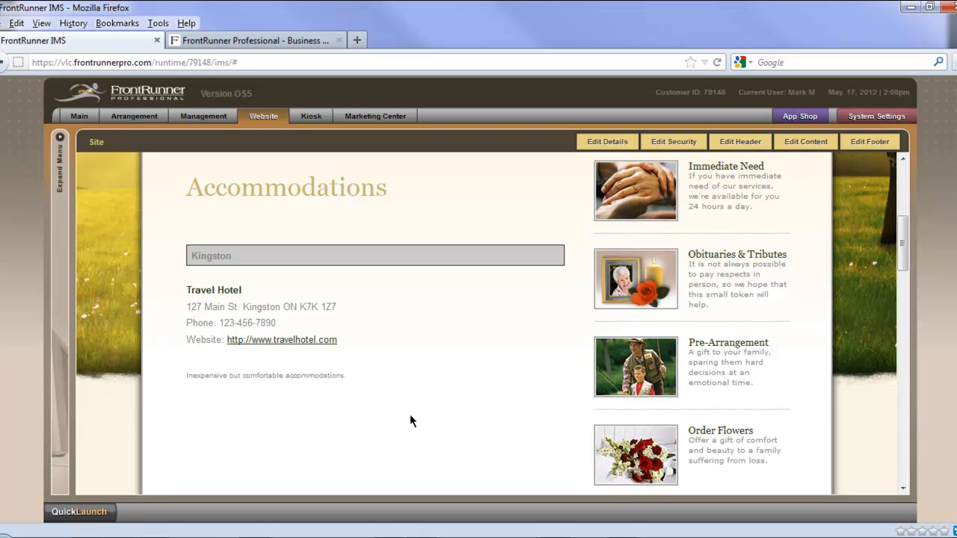
pyautogui.scroll(-1, 418, 427)
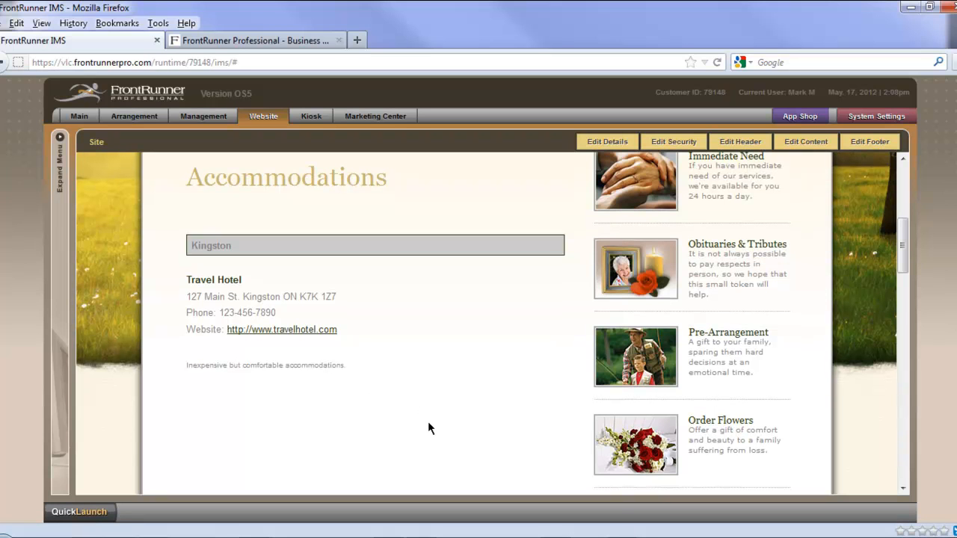